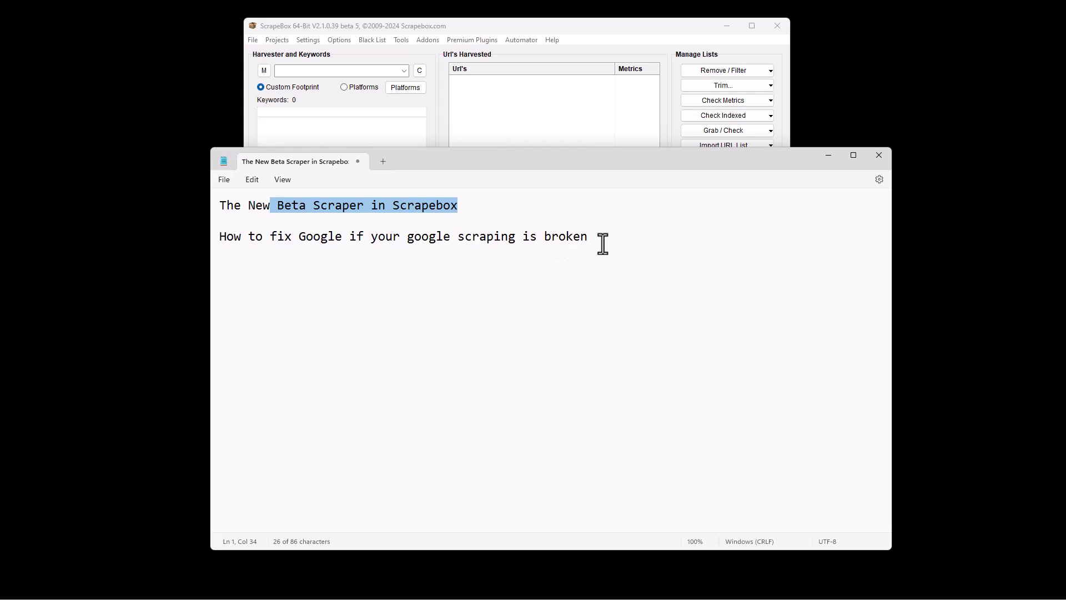
Highlight the Notepad line about fixing Google scraping, then bring ScrapeBox to the front
drag(594, 238, 219, 237)
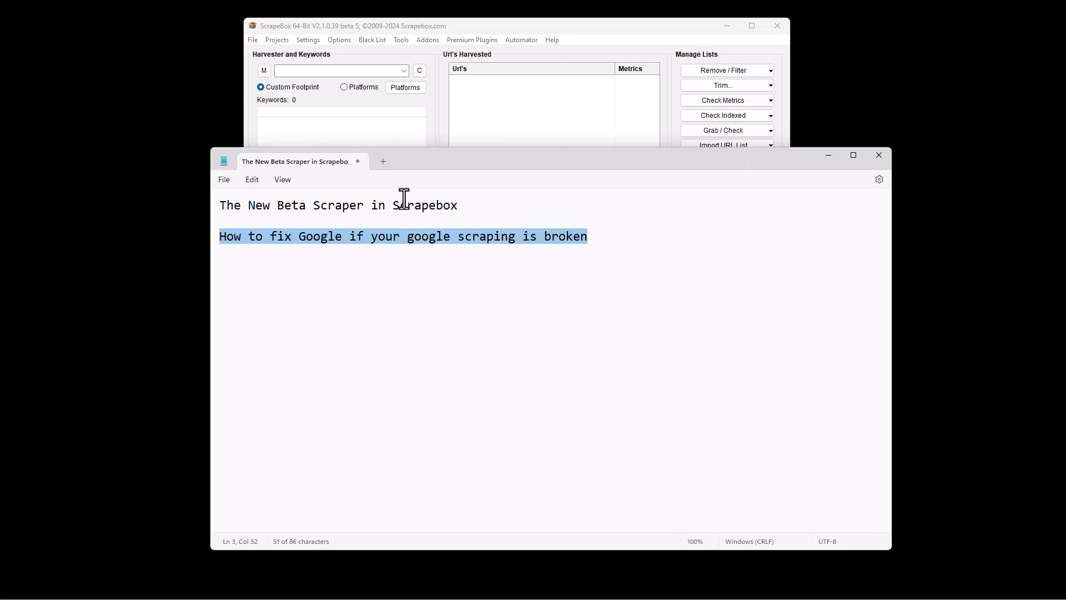
click(538, 109)
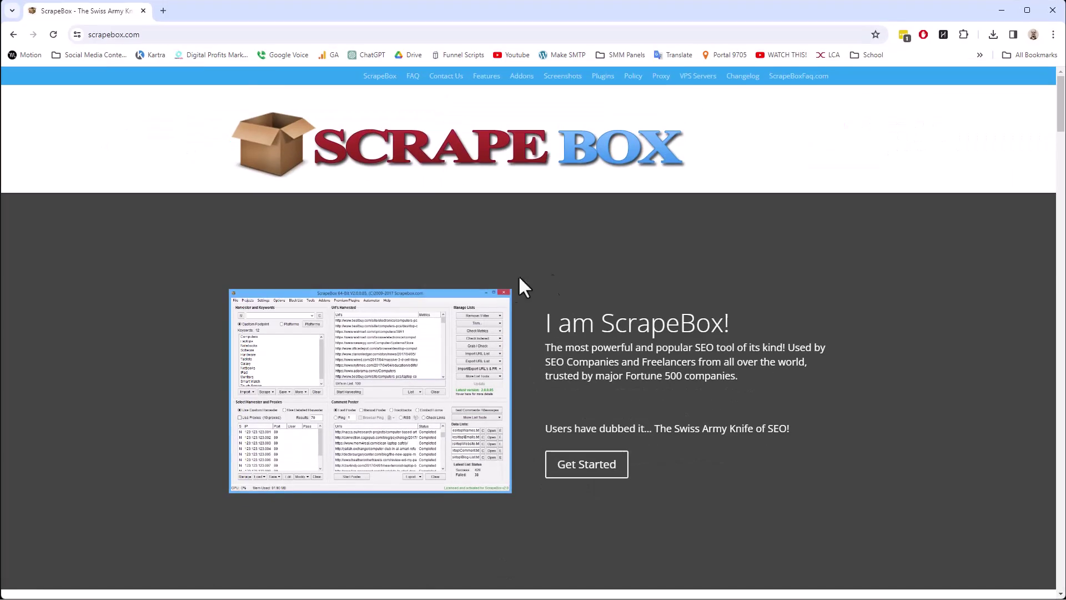
click(166, 35)
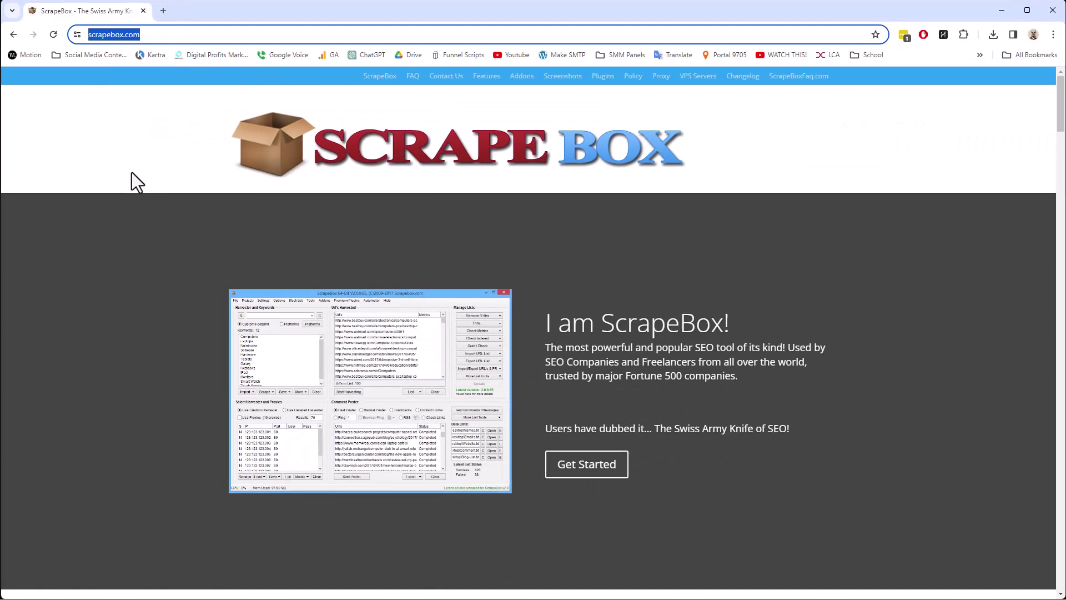
scroll(165, 204, down, 20)
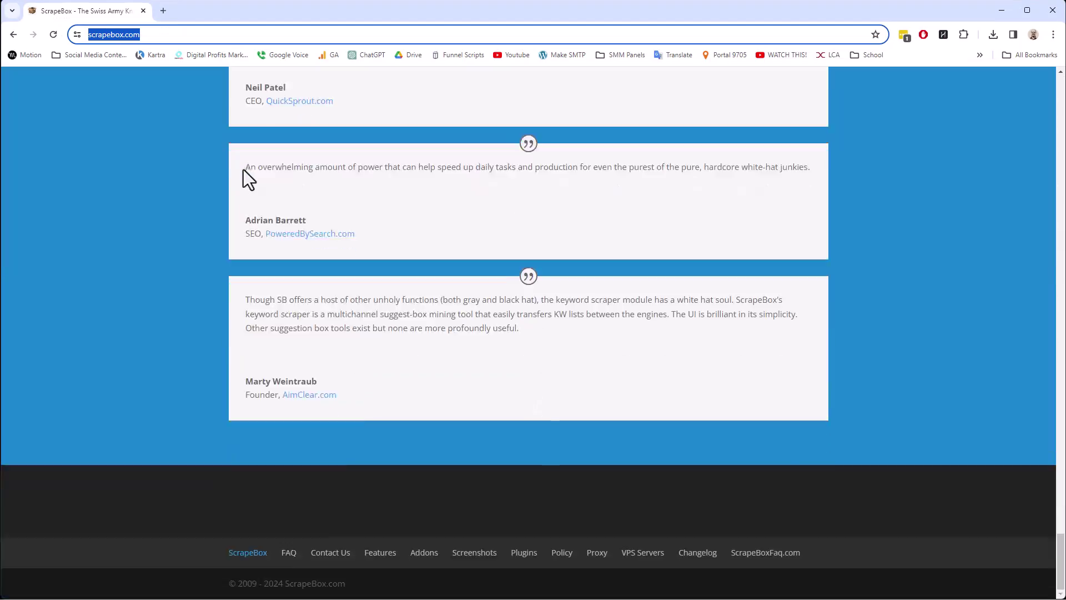
scroll(250, 189, up, 20)
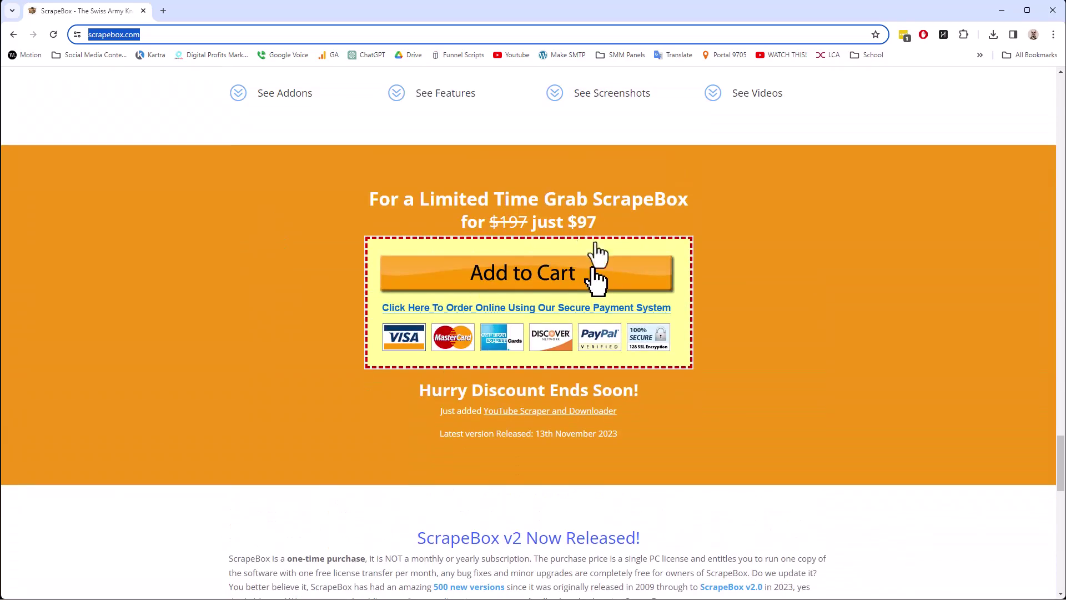
scroll(255, 299, up, 20)
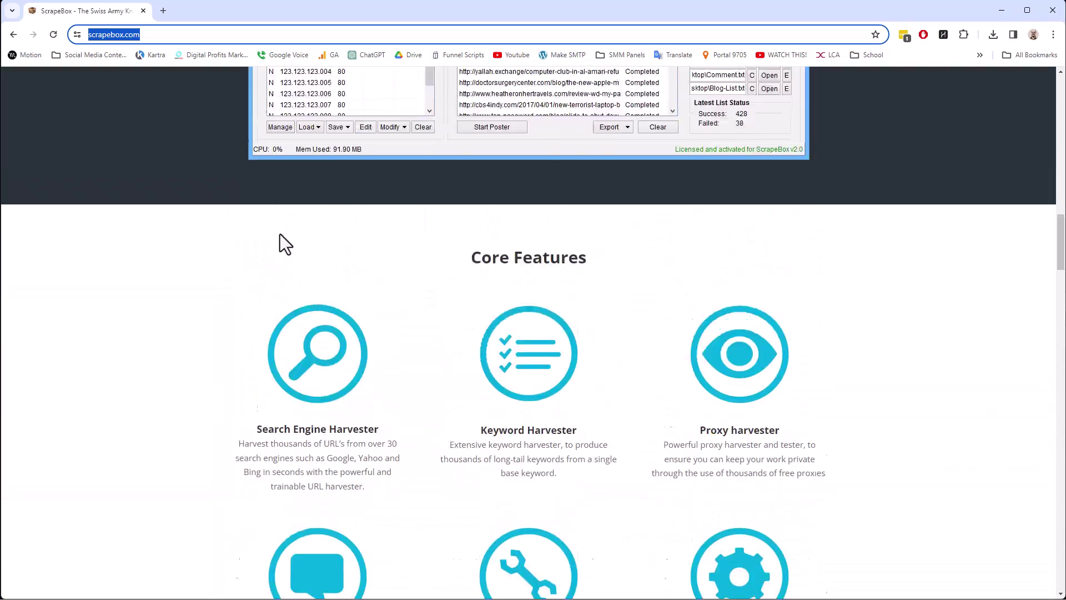
scroll(323, 201, up, 7)
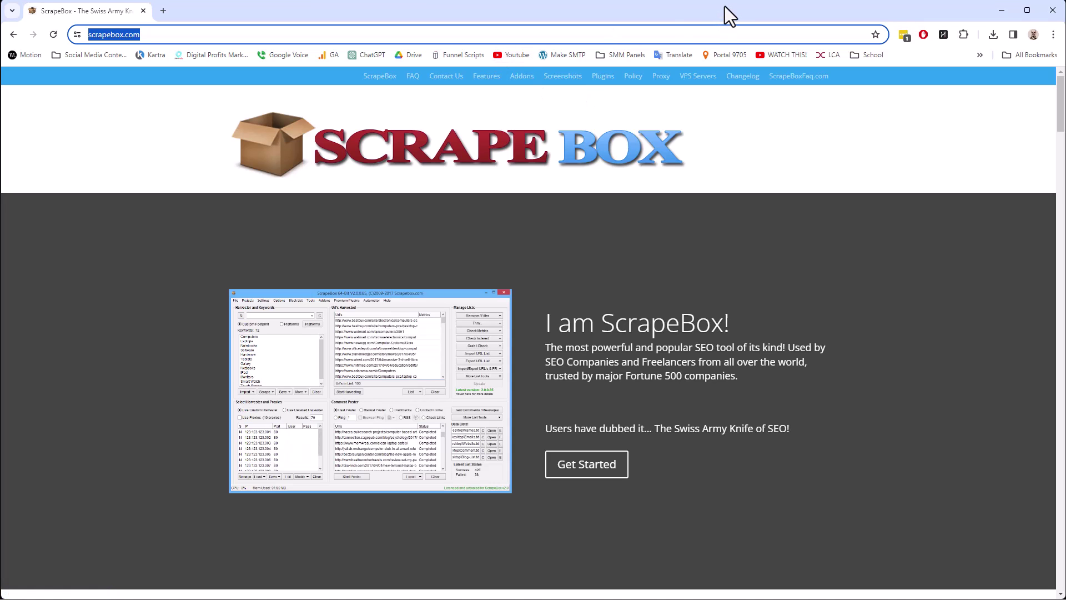
Minimize Chrome and move the ScrapeBox main window down and to the right
click(1002, 11)
drag(588, 29, 588, 35)
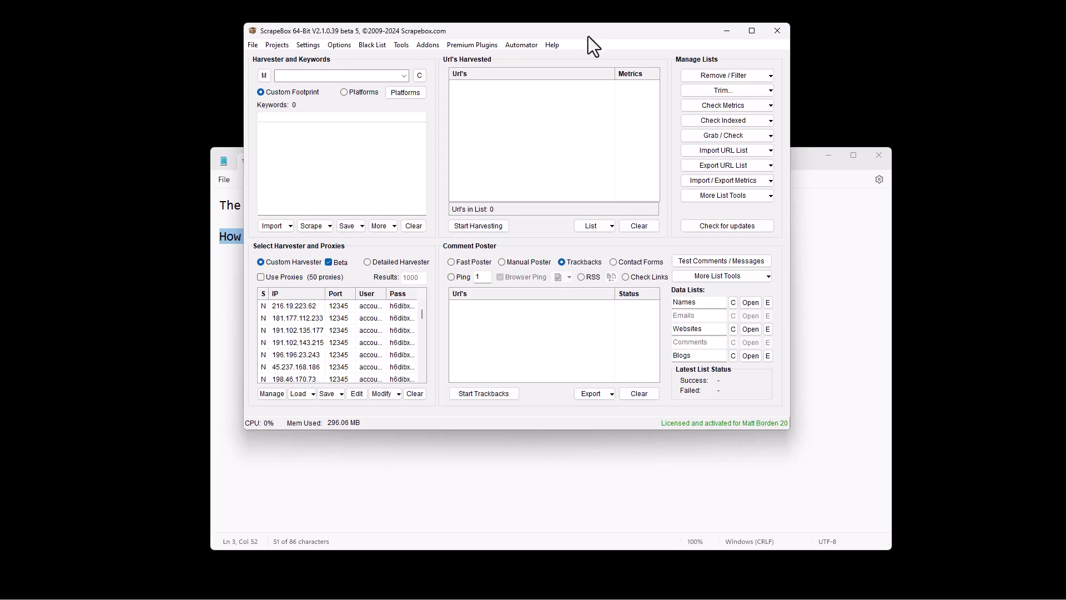
drag(498, 39, 521, 51)
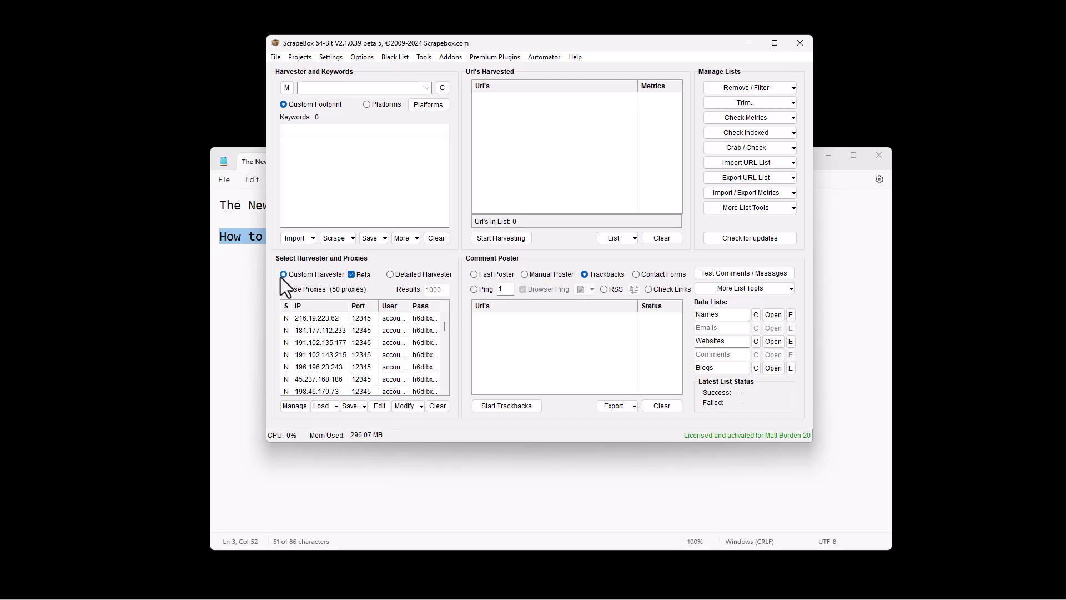
Turn off the Beta harvester mode and enter the keyword swesds
click(353, 277)
click(337, 183)
text(swesds)
Open and close the Custom Harvester without harvesting, then re-enable Beta mode
click(521, 237)
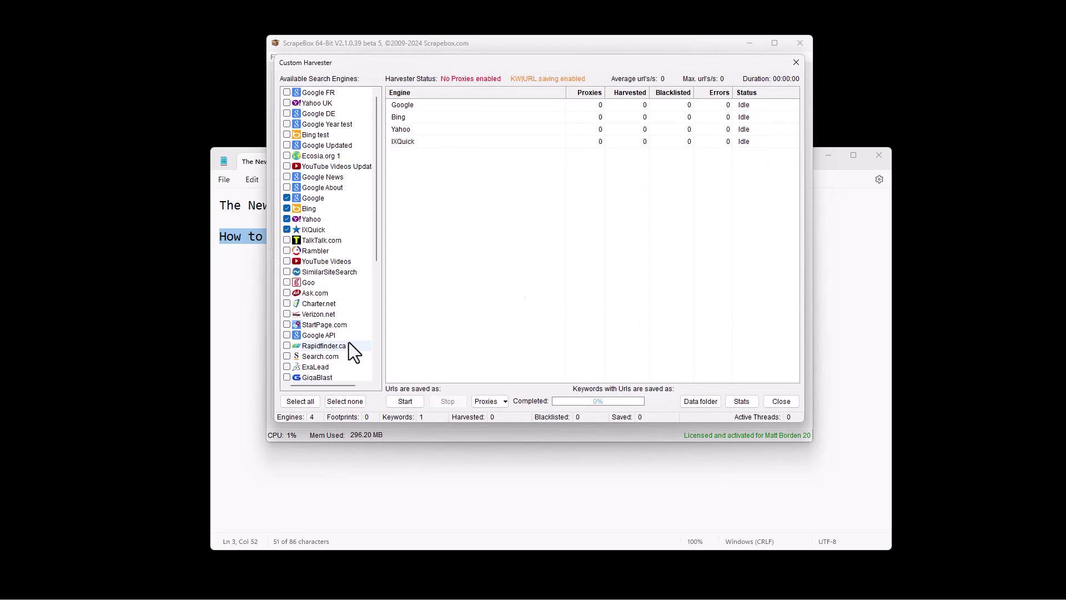
click(781, 402)
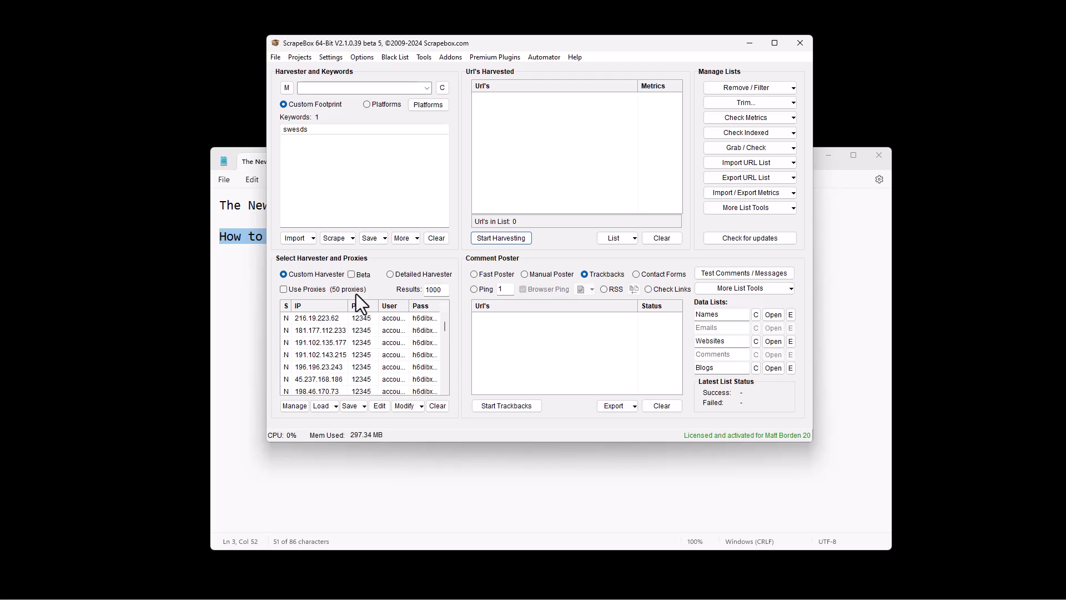
click(356, 276)
Open the Beta Harvester, close it, reopen it and reposition its window at the top
click(500, 237)
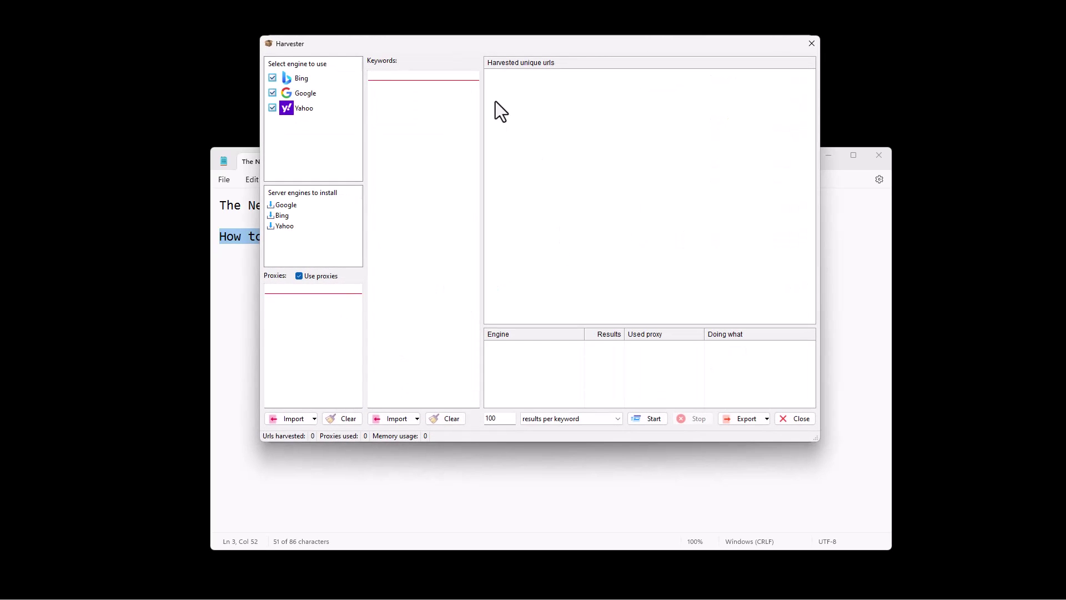
mouse_move(474, 48)
mouse_down()
mouse_move(495, 99)
mouse_move(479, 68)
mouse_up()
click(793, 443)
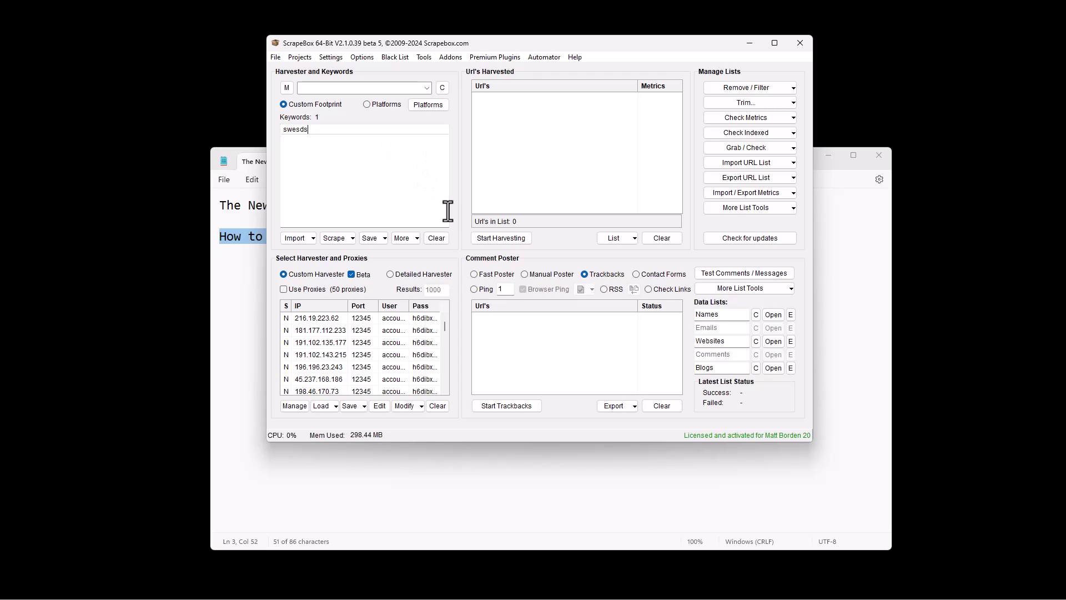
click(505, 240)
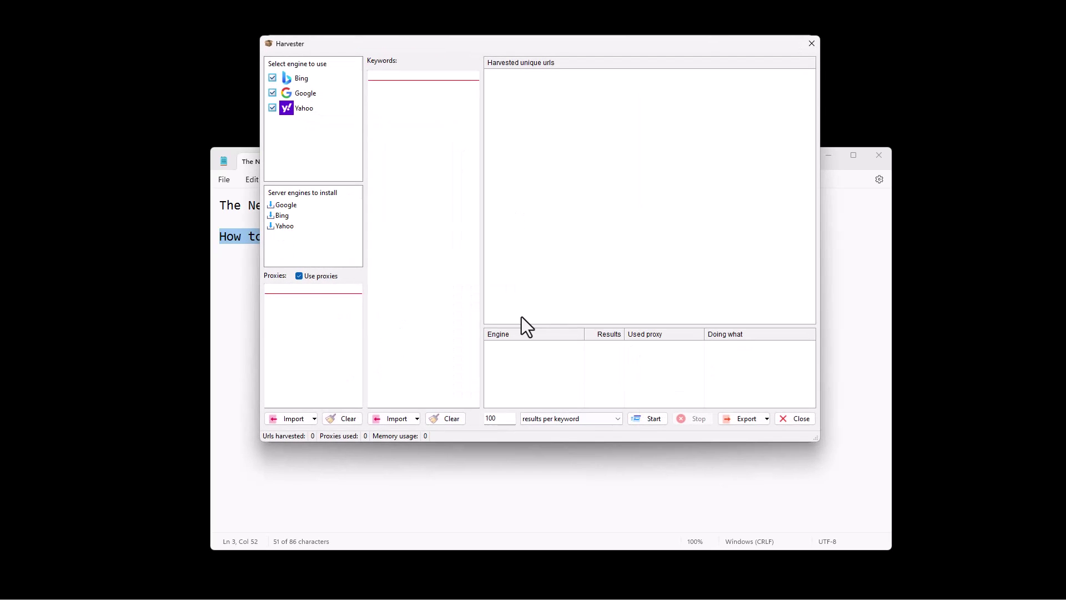
drag(414, 50, 384, 459)
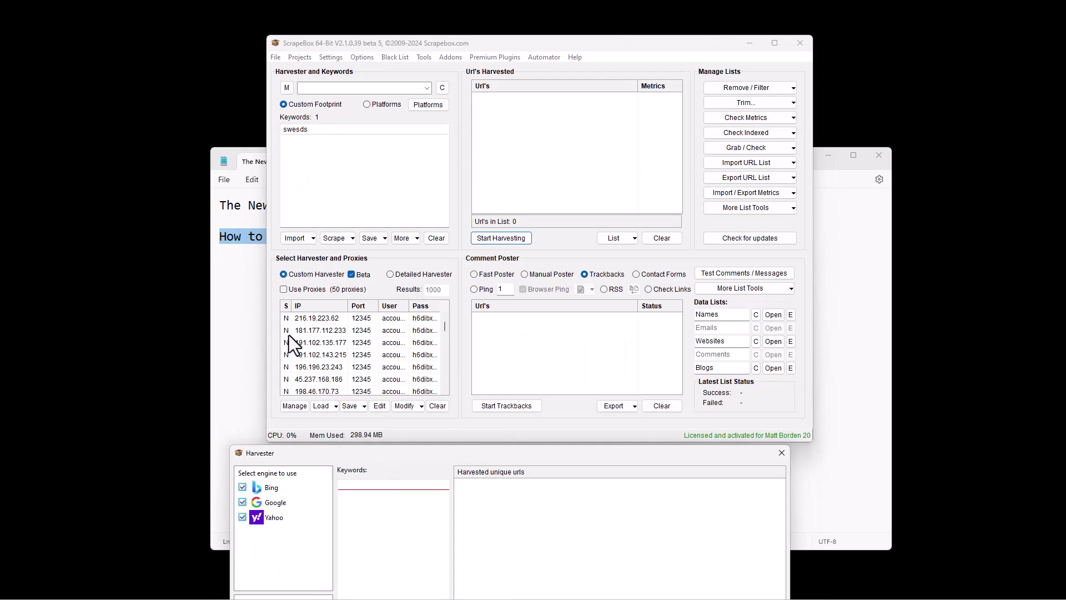
drag(456, 453, 453, 38)
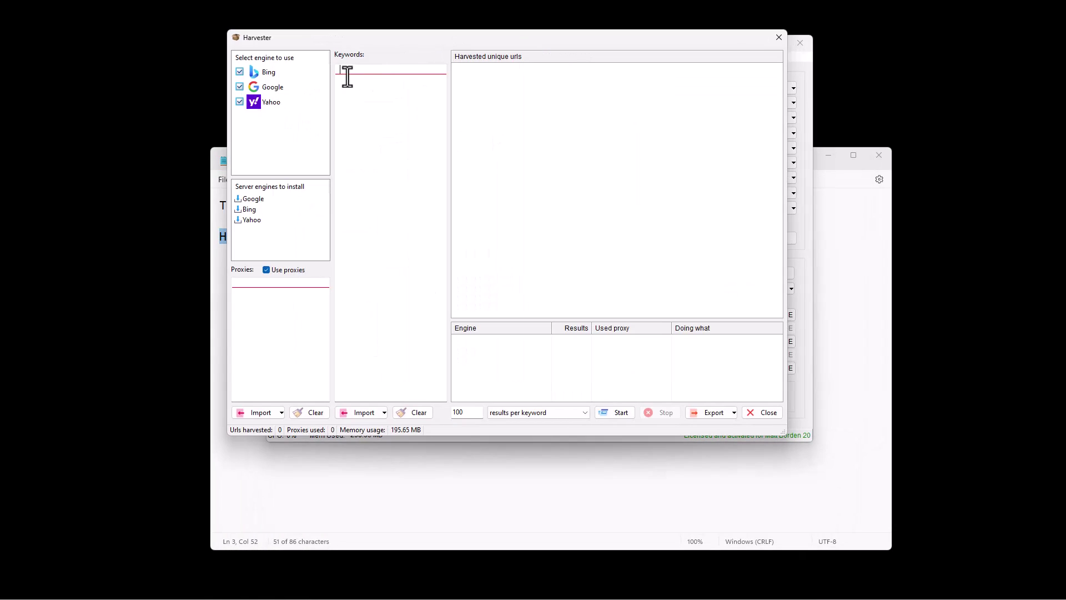
Enter the keyword car in the Harvester and shift its window to the right
text(ar)
drag(395, 44, 465, 43)
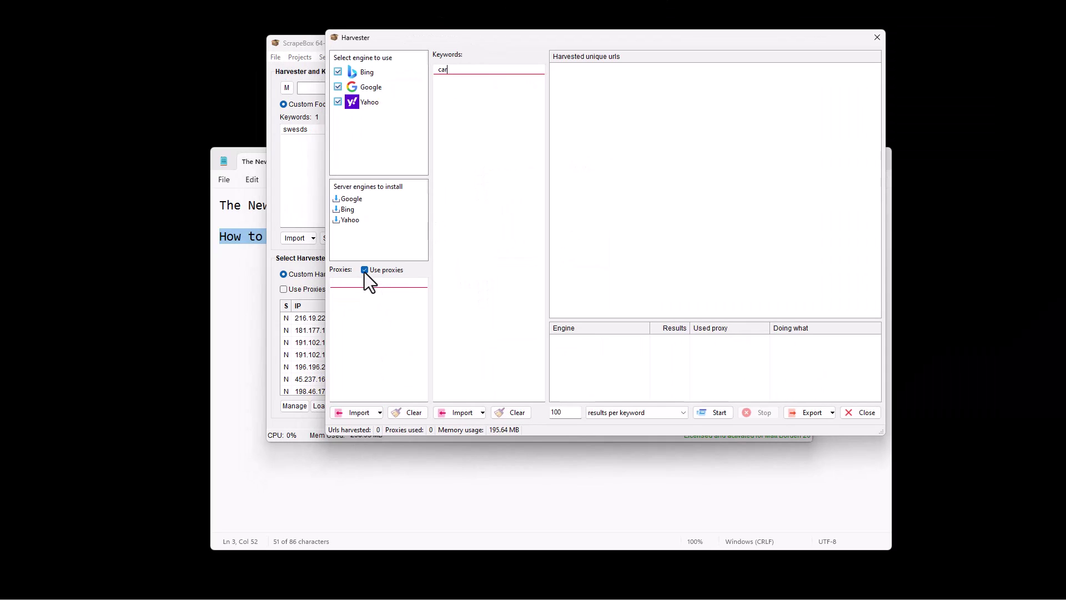
drag(412, 39, 542, 41)
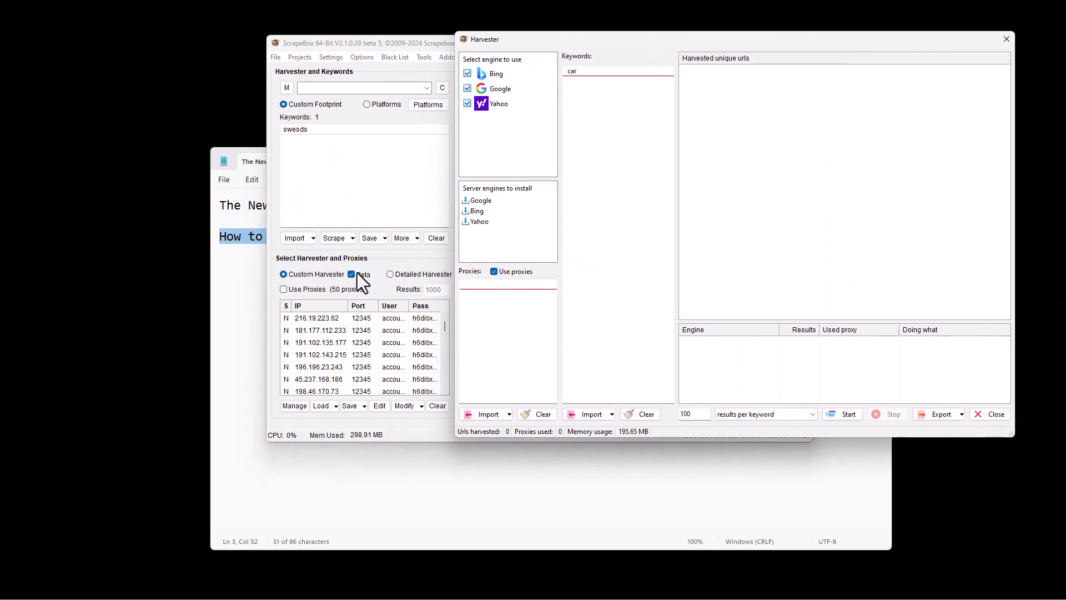
Import the proxy list from ScrapeBox into the Harvester and move the window down-left
click(493, 418)
click(499, 432)
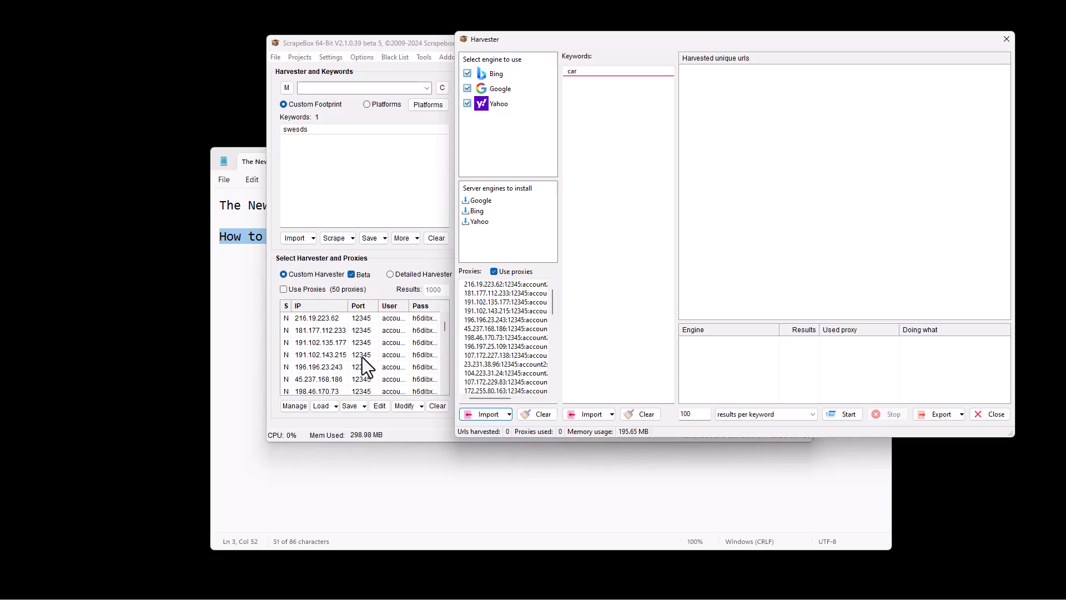
click(494, 420)
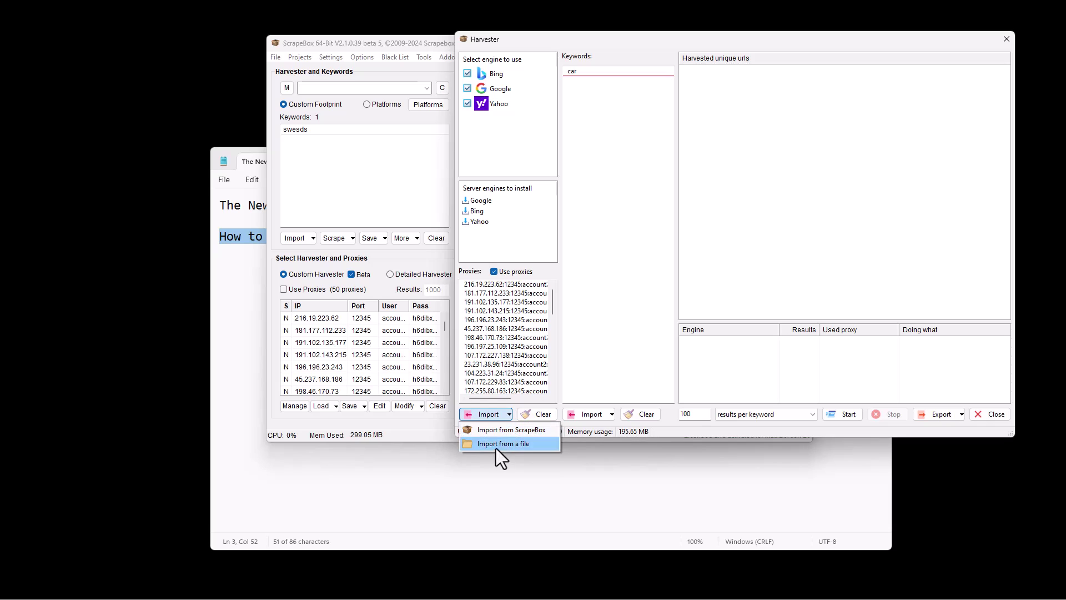
drag(665, 47, 482, 86)
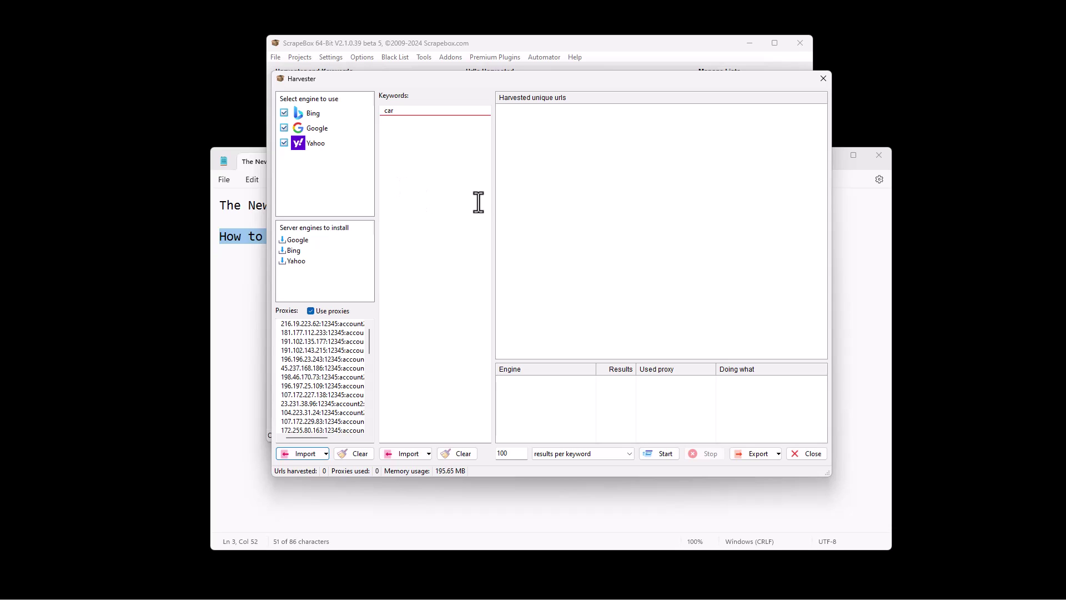
drag(541, 85, 498, 209)
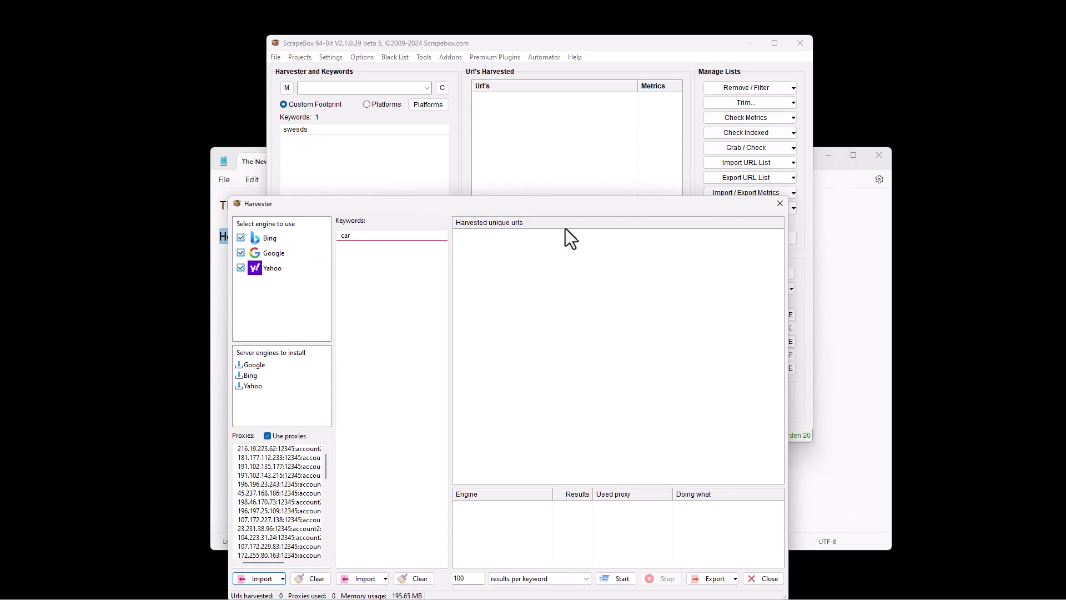
Close the Harvester, review Bing (SSL) in Harvester Engines Configuration, then reopen the Harvester
click(768, 578)
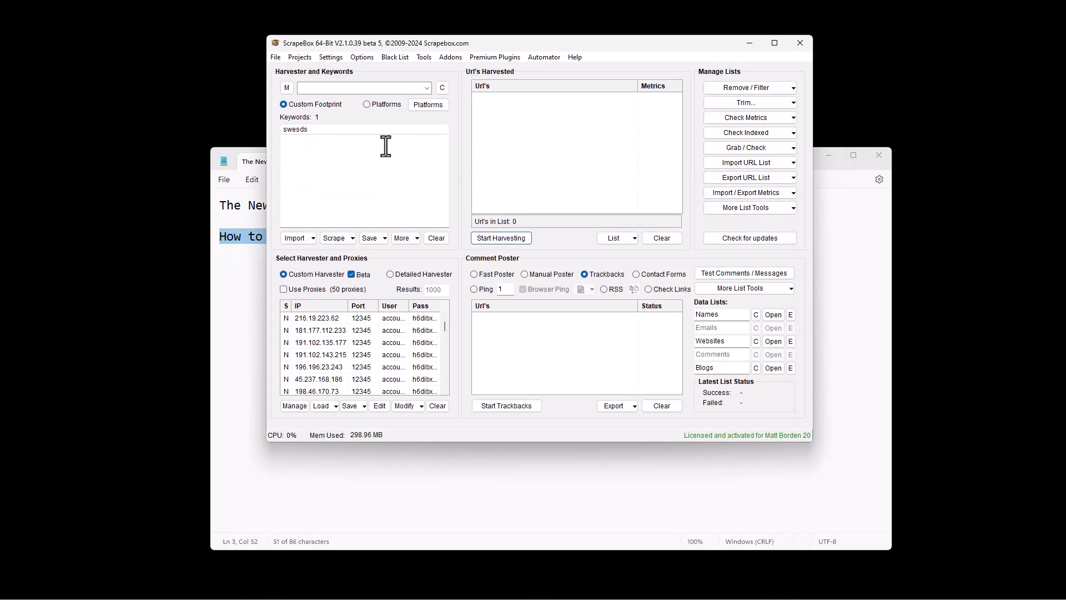
click(330, 57)
click(351, 87)
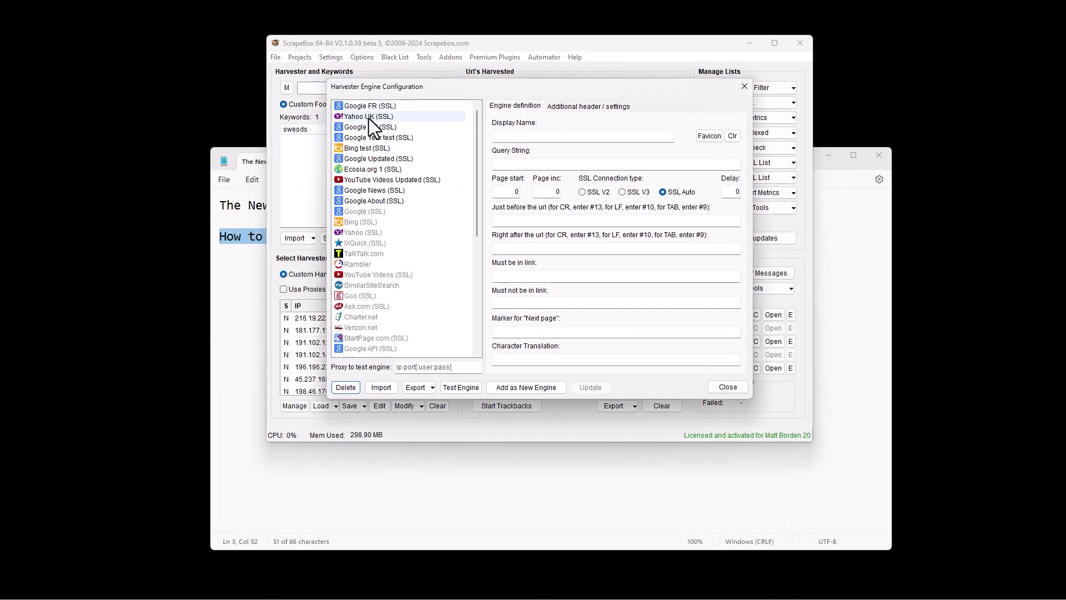
click(424, 221)
click(728, 386)
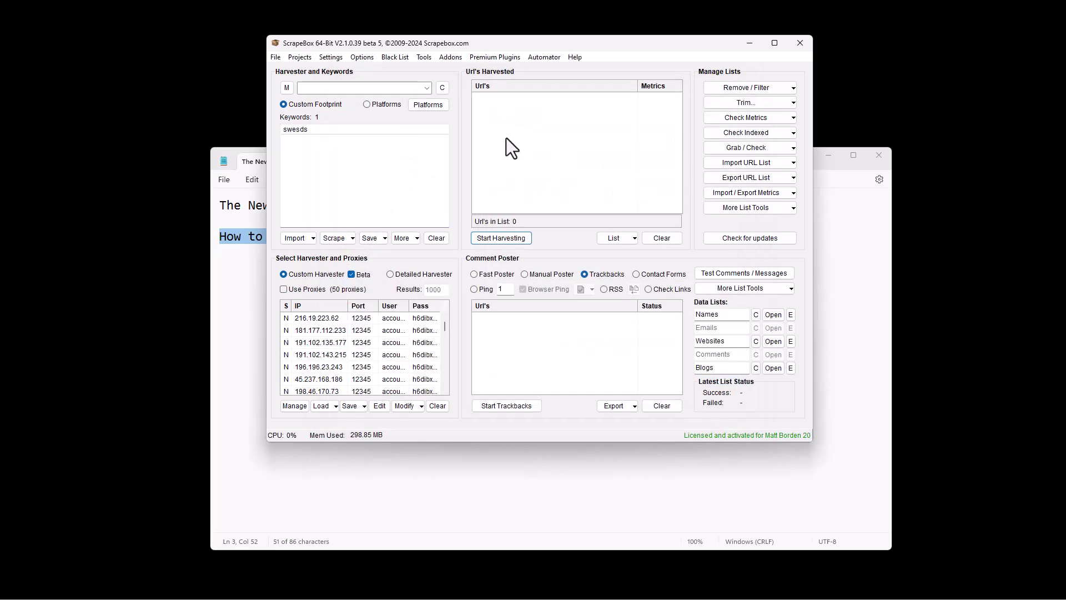
click(512, 237)
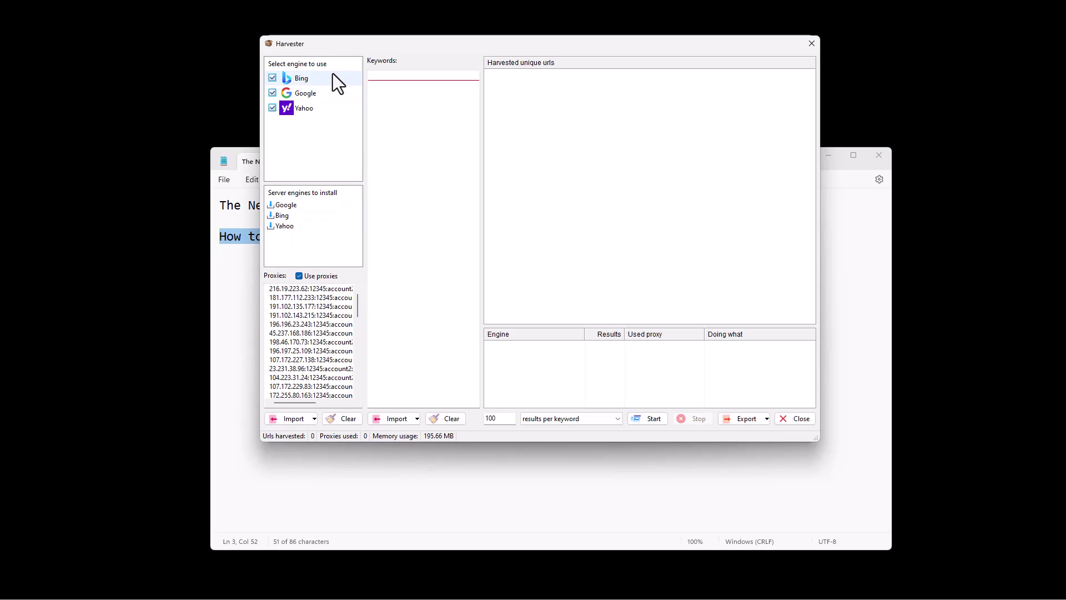
Inspect the Bing and Google engine options, closing Google's properties (delay 2000 ms) unchanged
right_click(299, 78)
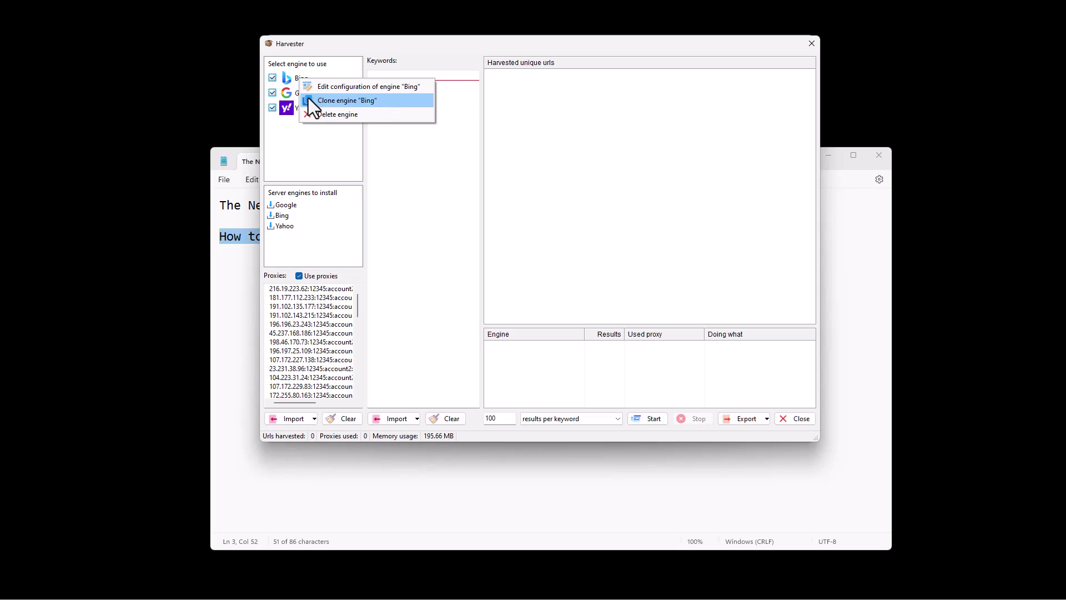
click(292, 94)
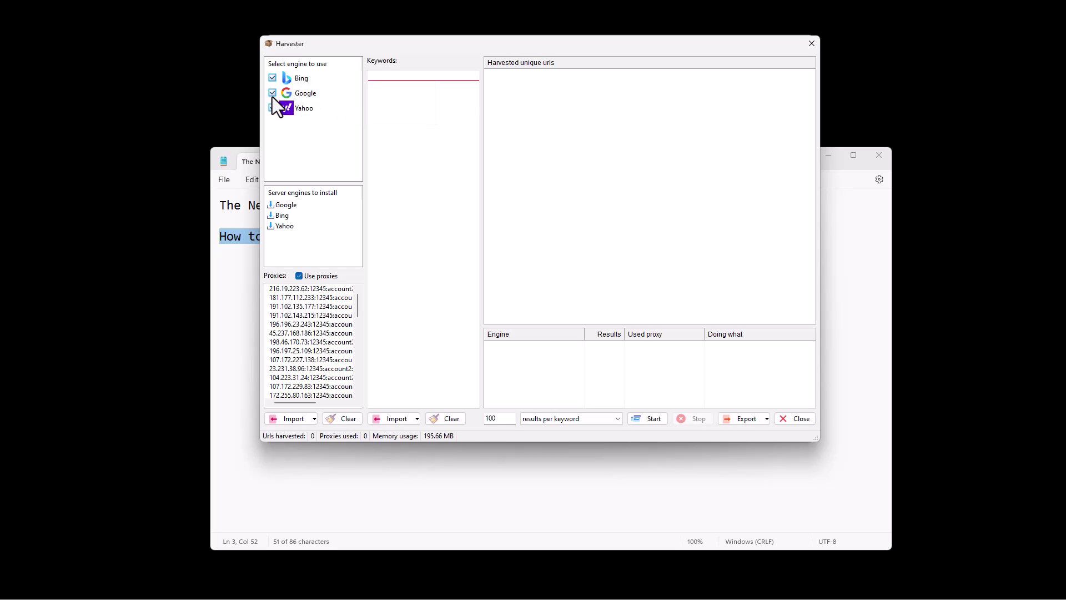
right_click(313, 102)
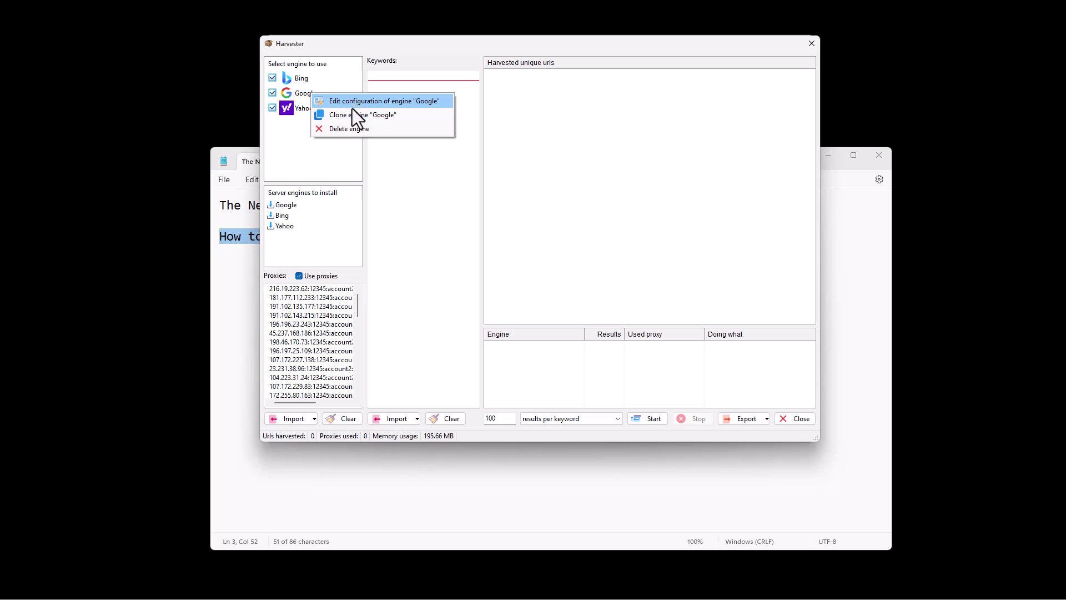
click(359, 100)
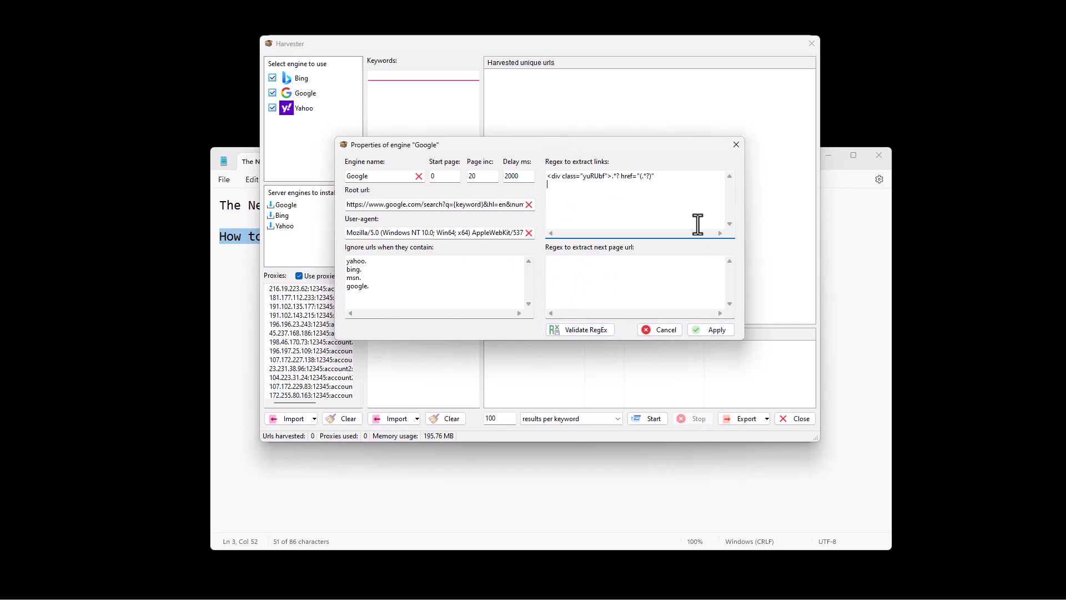
click(677, 333)
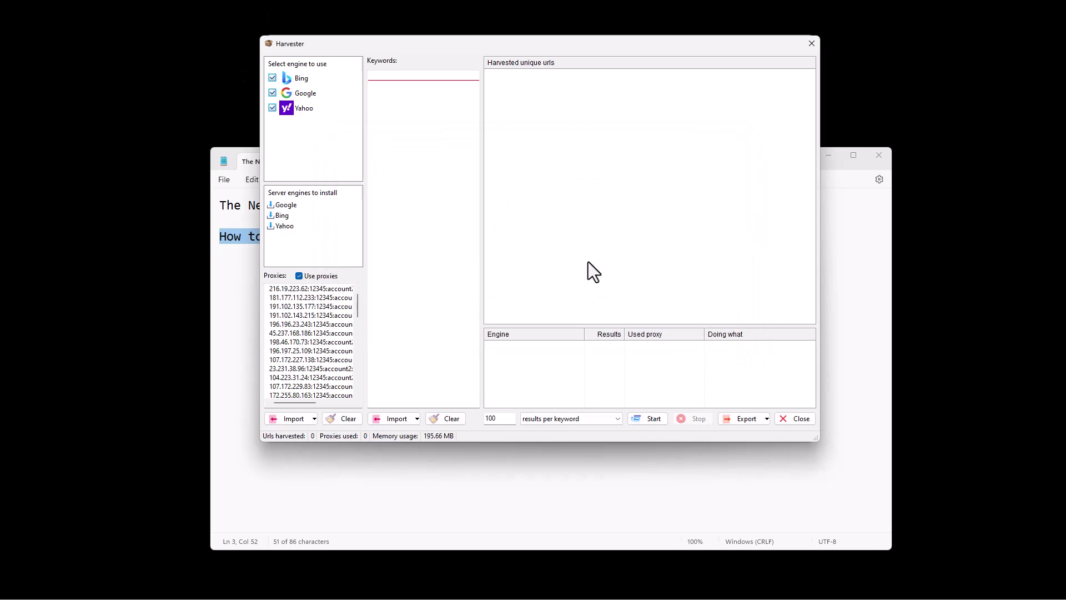
Enter the keywords car, truck and boat on separate lines in the Harvester
text(car)
key(Return)
text(p)
key(BackSpace)
text(truck)
key(Return)
text(boat)
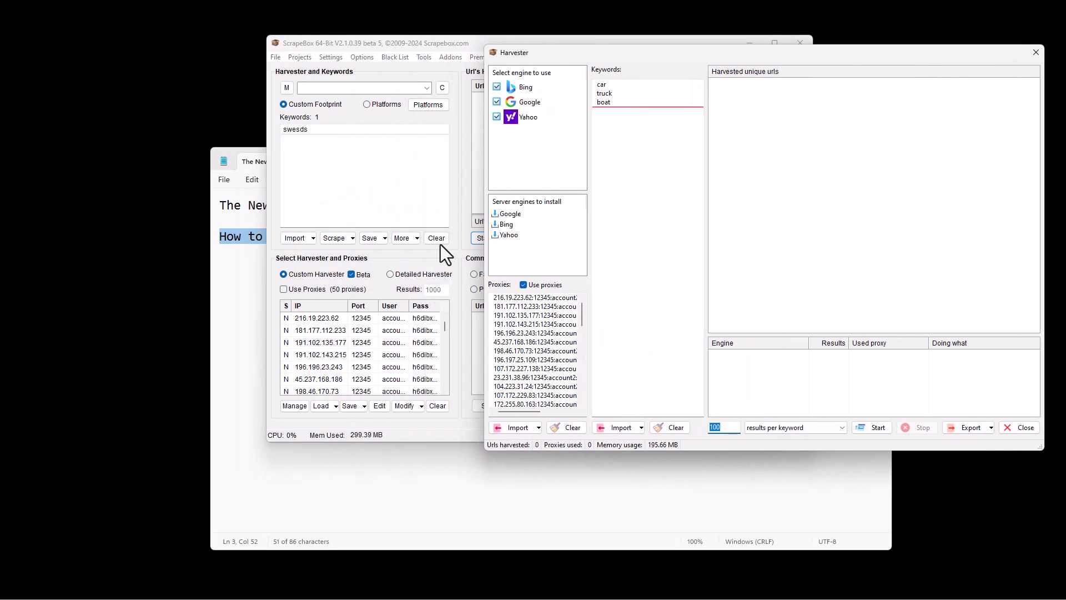
Keep results per keyword (100) as the count mode, then switch over to Chrome
drag(656, 61, 554, 296)
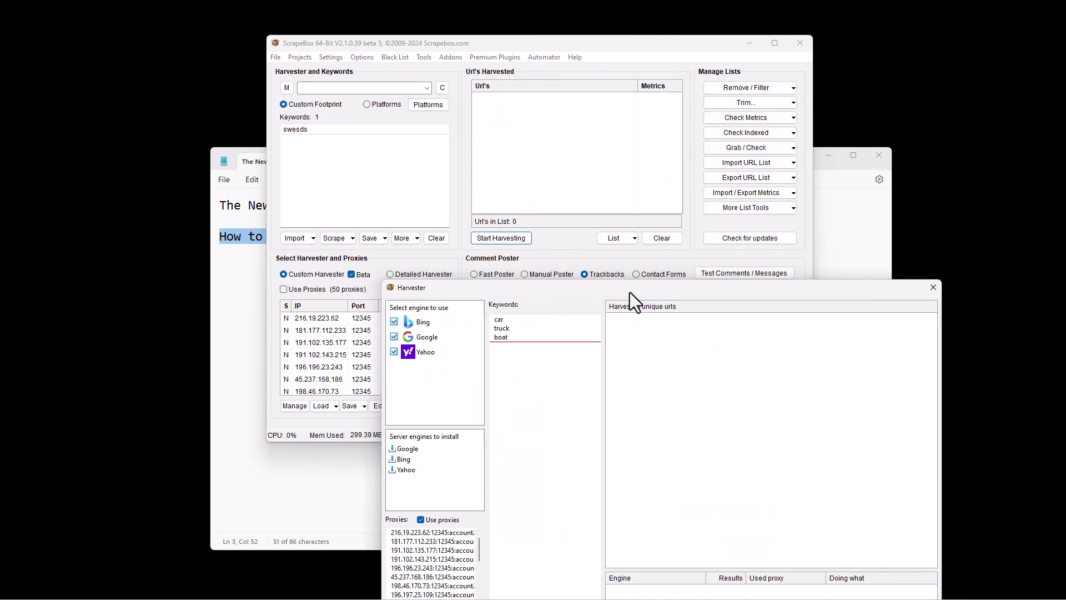
drag(630, 292, 563, 70)
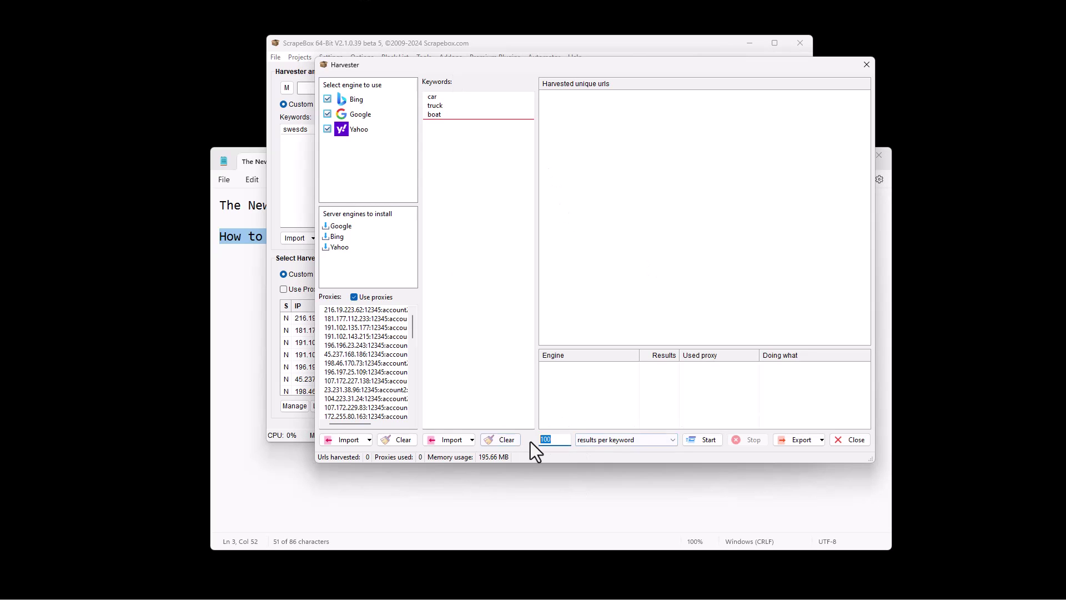
click(625, 438)
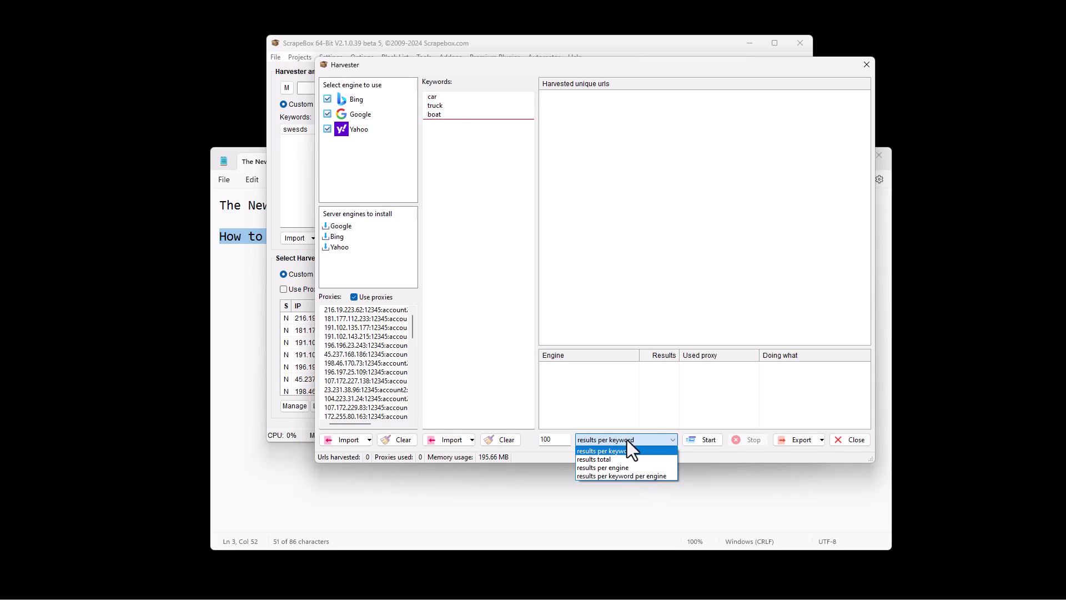
click(621, 404)
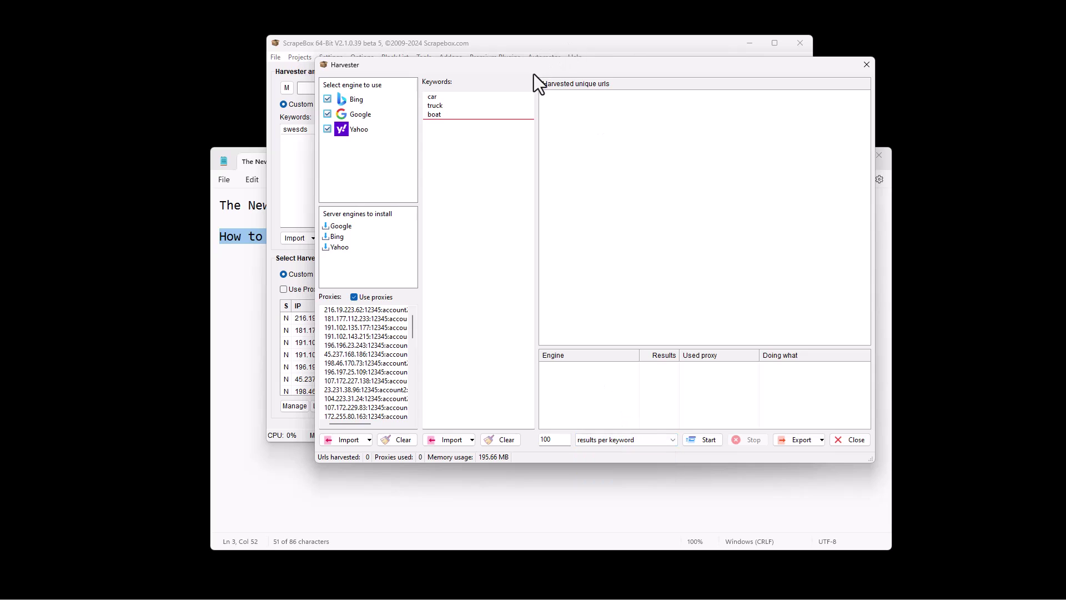
drag(534, 75, 528, 384)
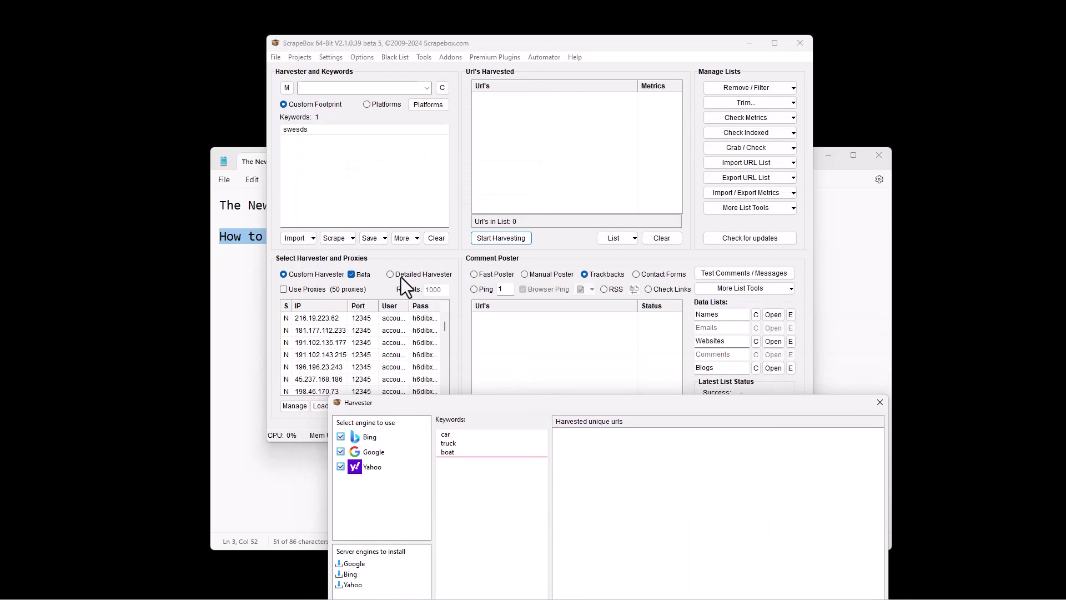
drag(514, 406, 451, 74)
click(571, 446)
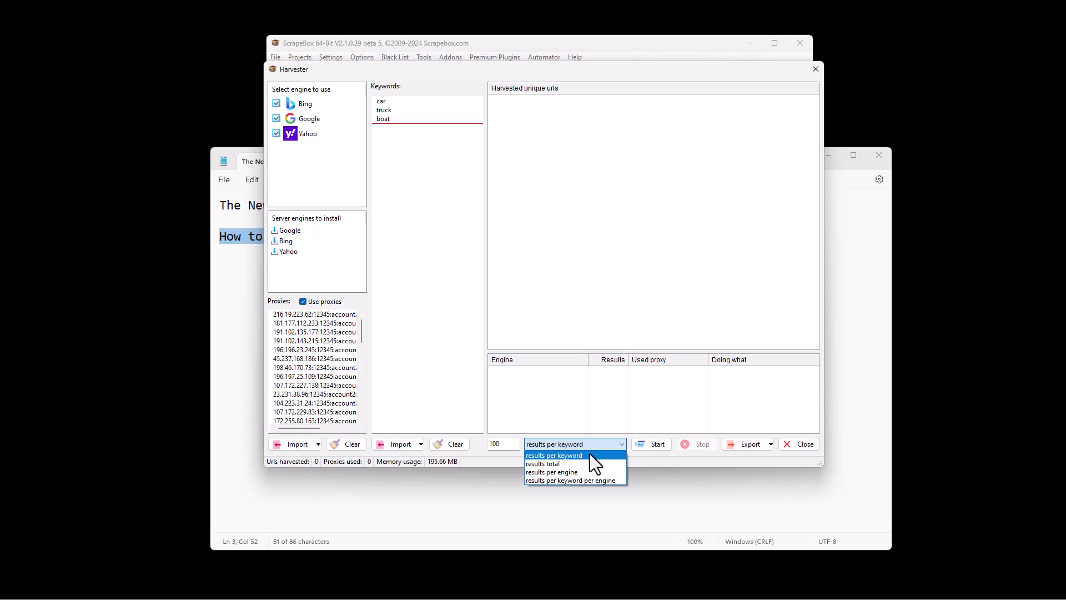
click(589, 454)
click(588, 445)
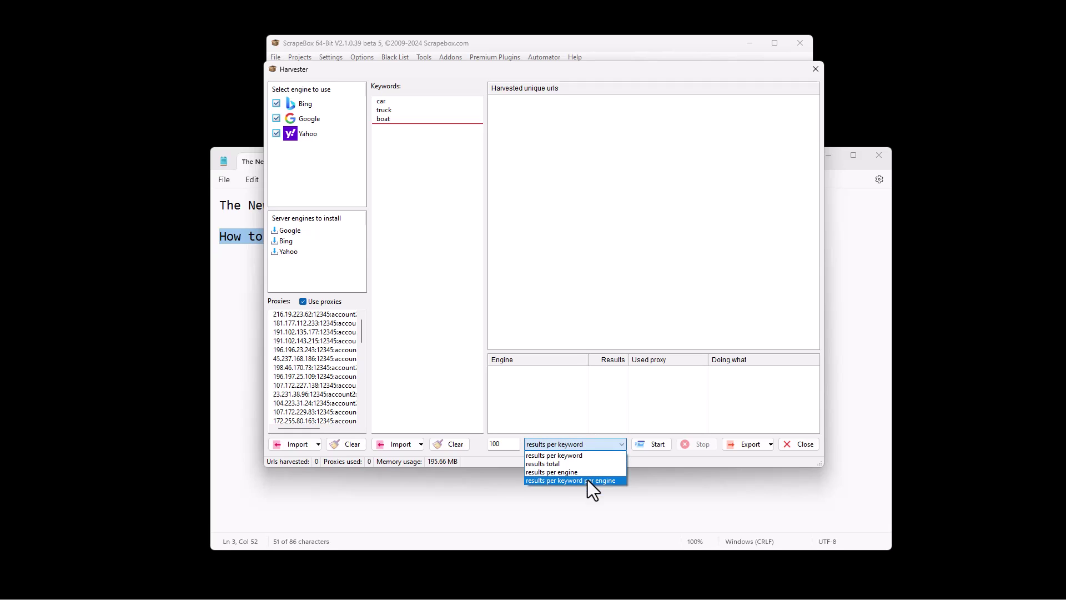
click(502, 450)
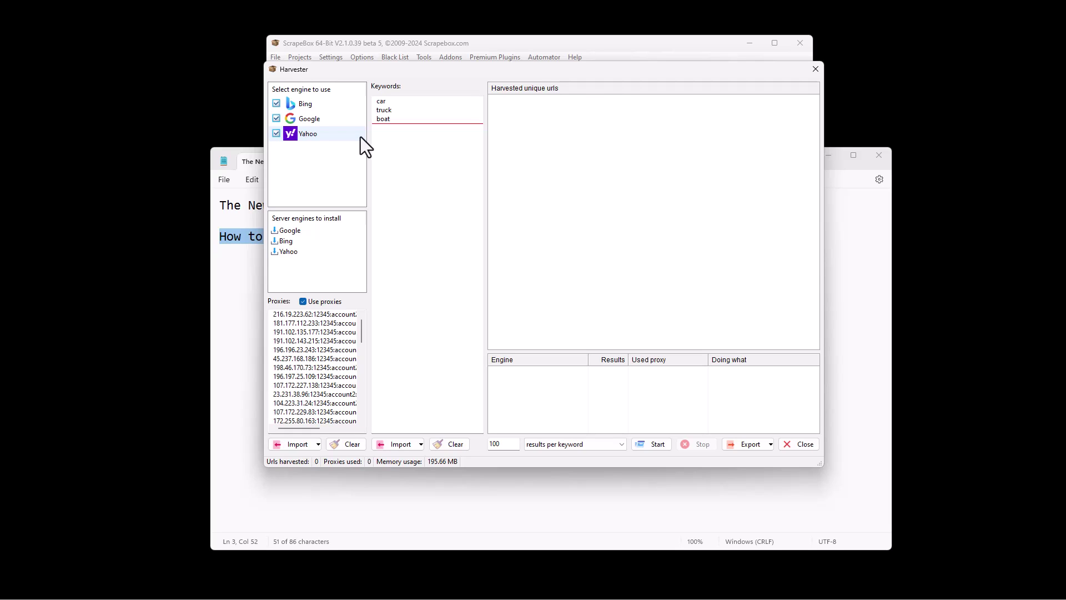
click(452, 597)
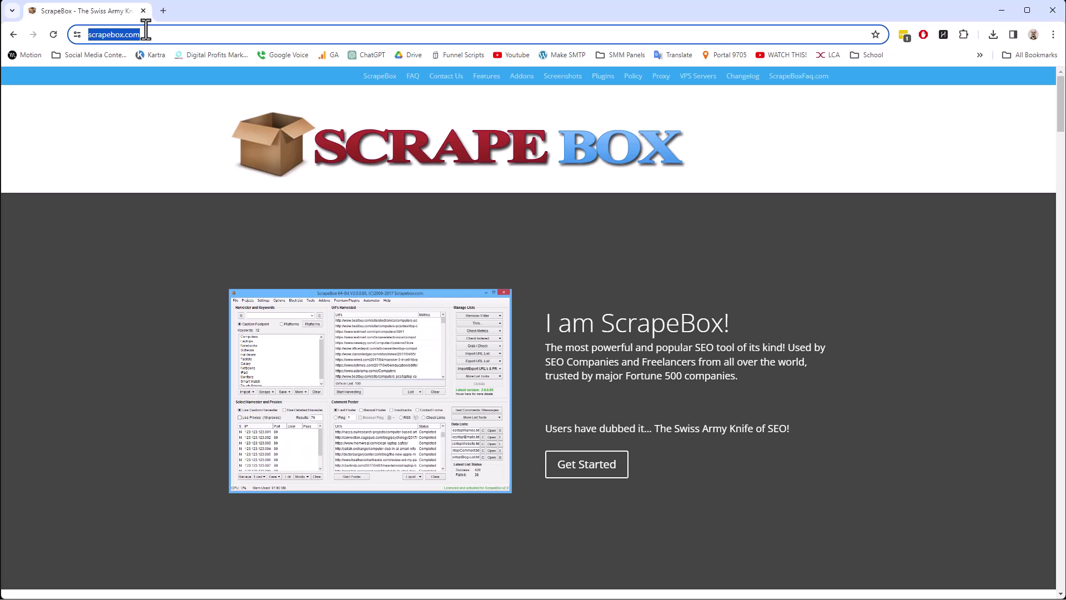
Search Google for 'purple car dallas tx' and scroll through the results
text(google)
key(Return)
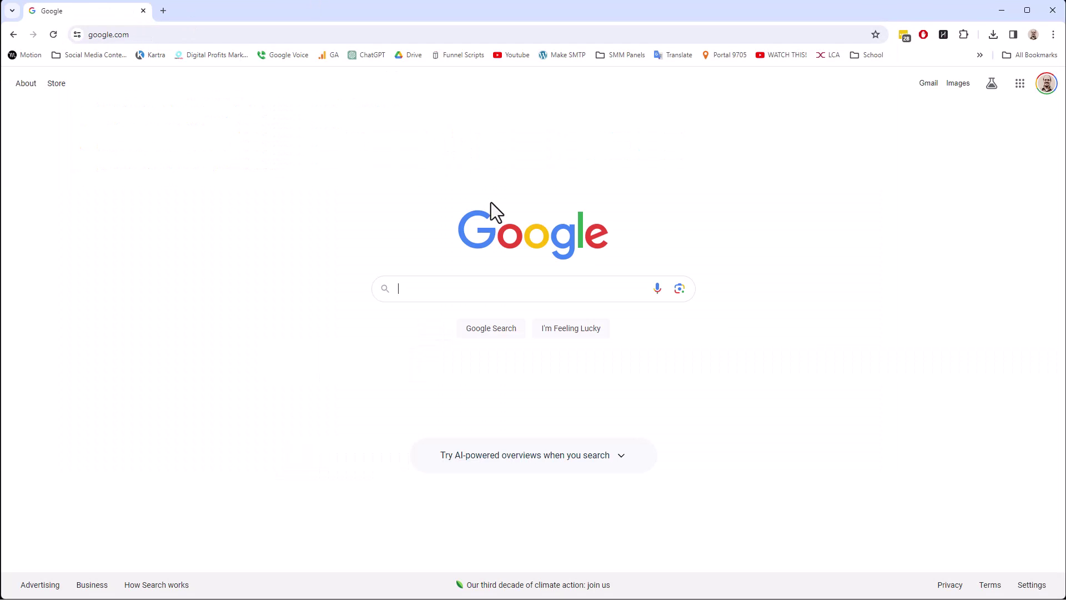
text(purple car)
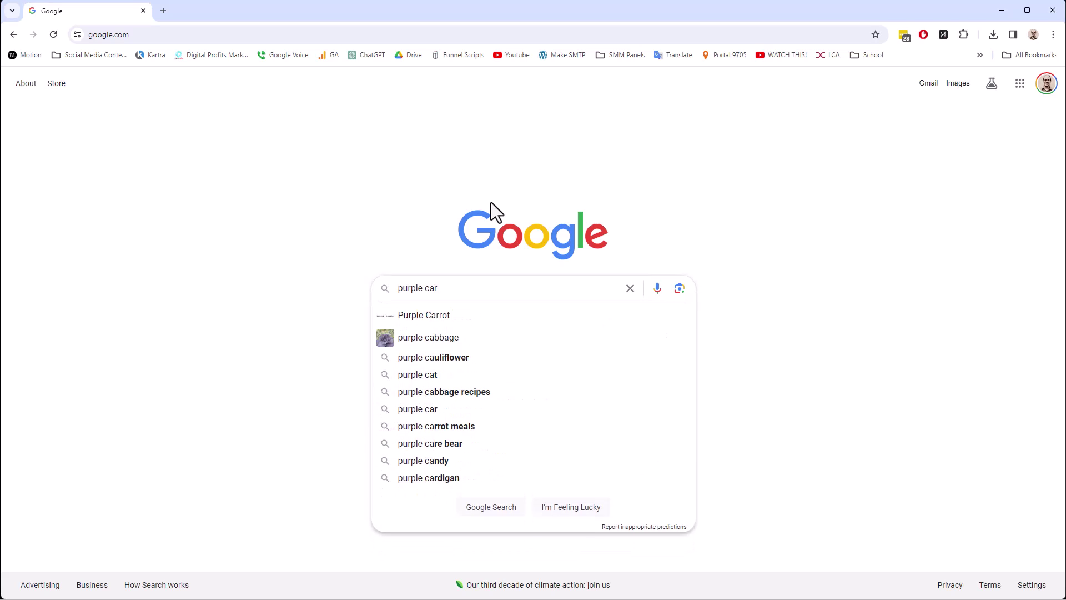
text(t)
key(BackSpace)
text(dall)
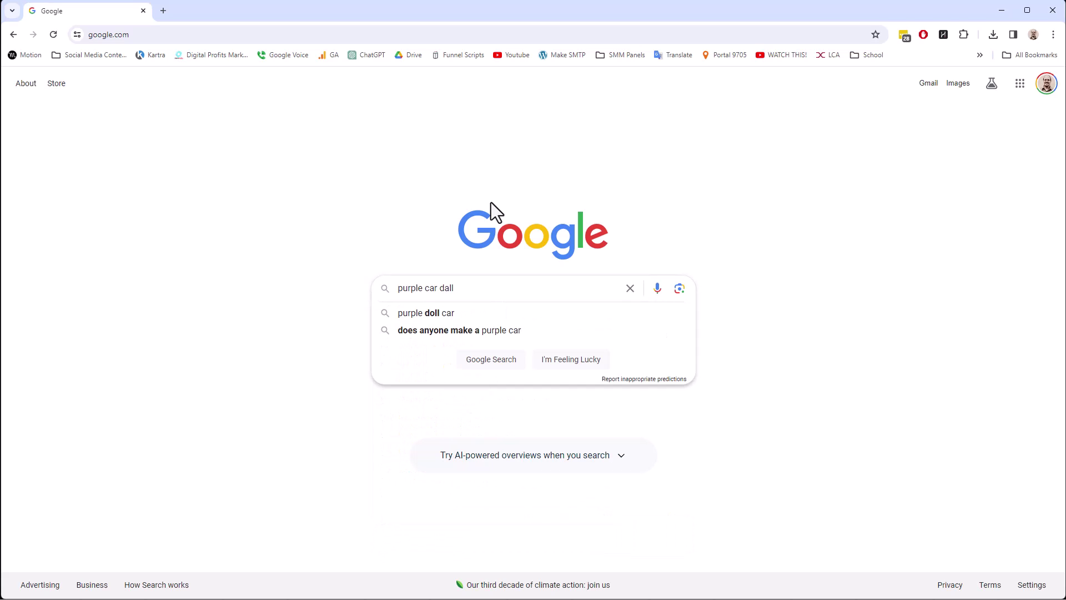
text(as tx)
key(Return)
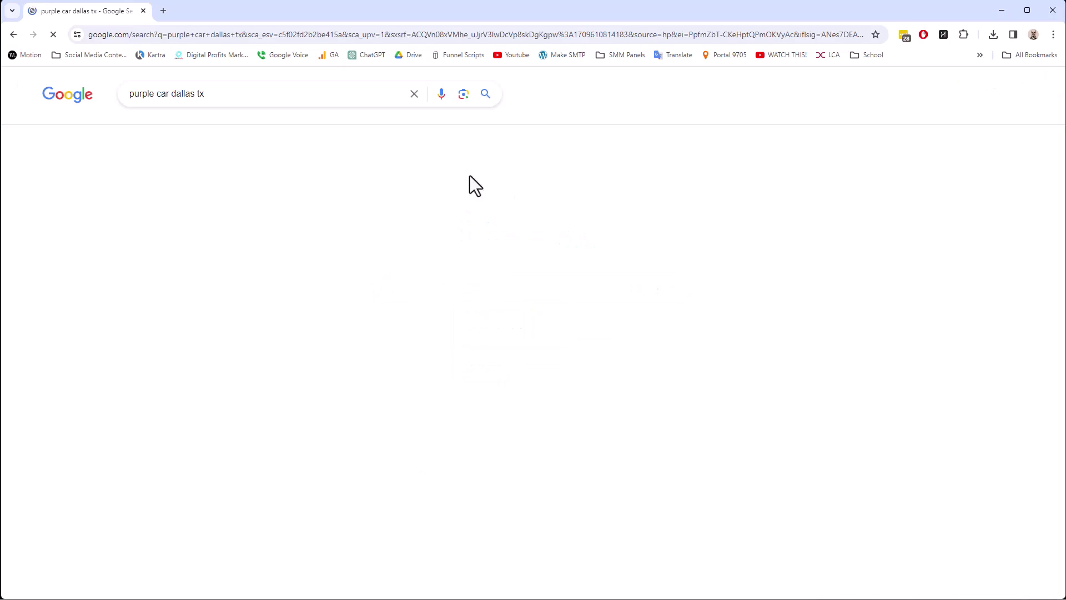
scroll(304, 281, down, 15)
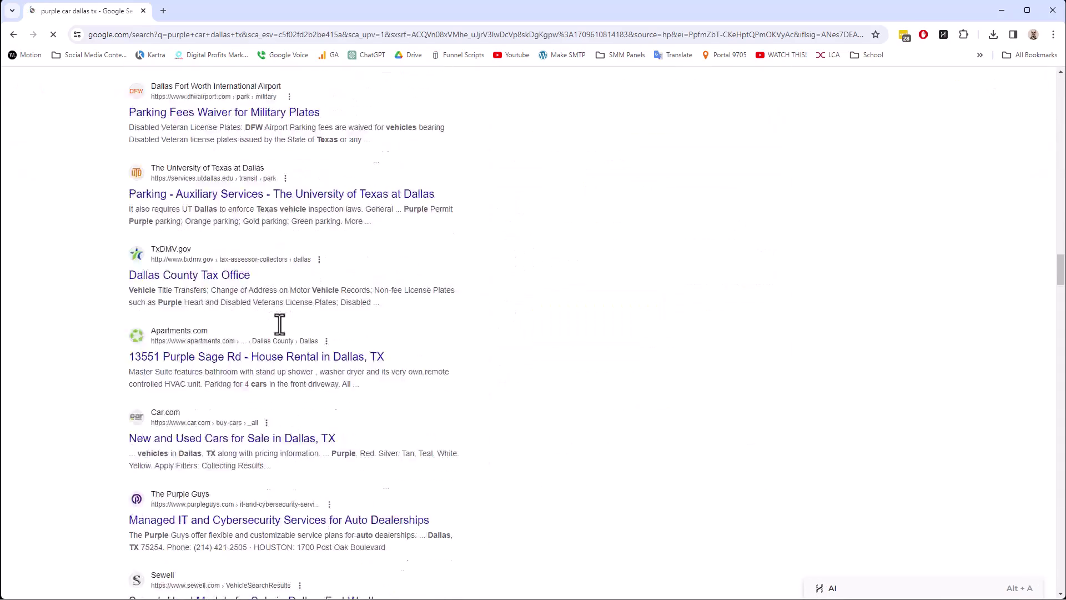
scroll(279, 323, down, 20)
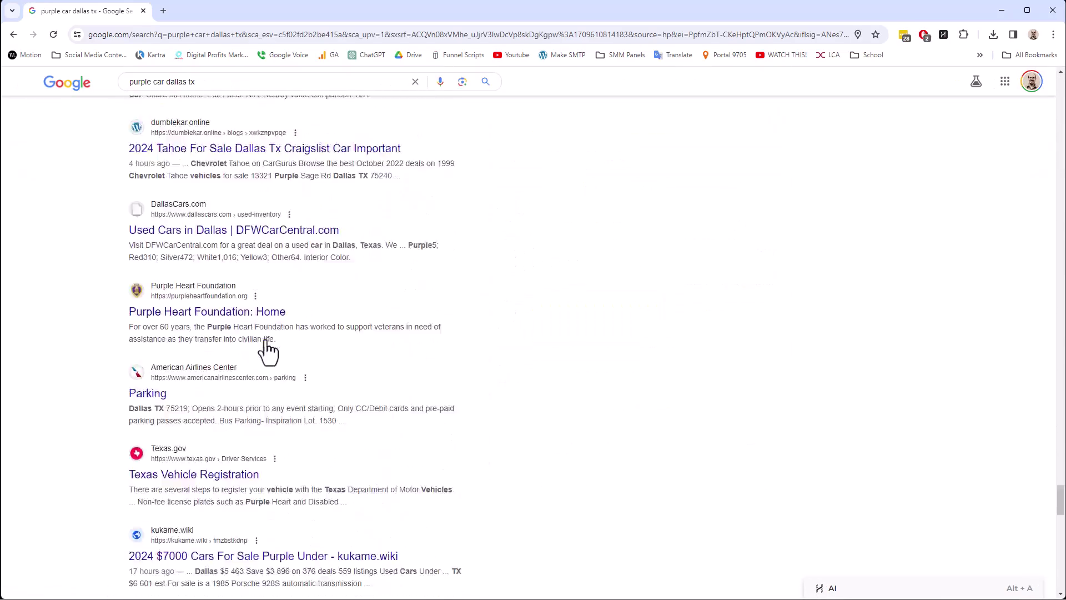
scroll(266, 353, down, 20)
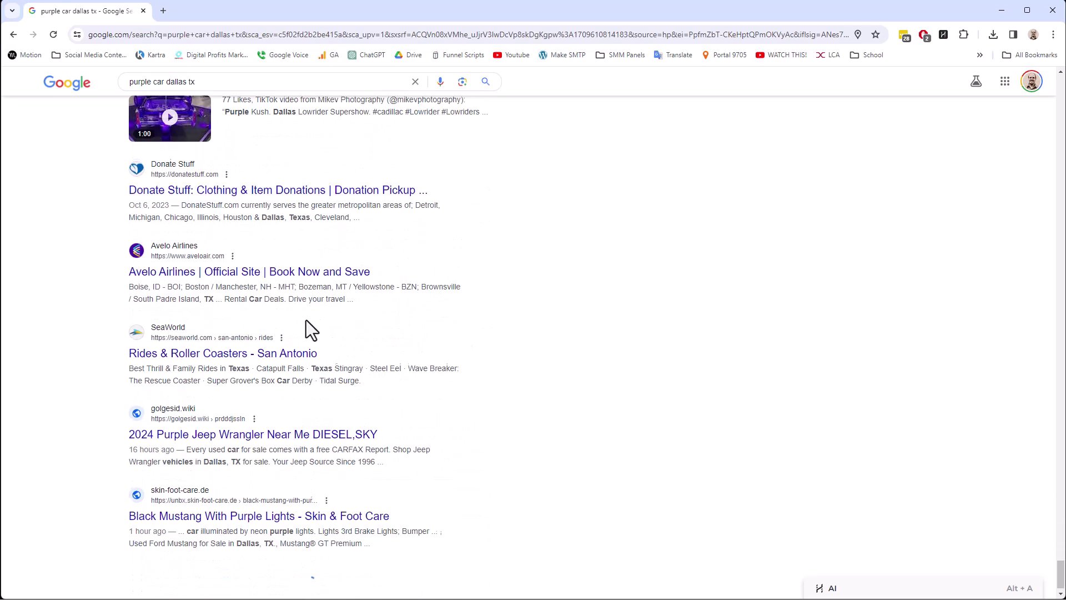
scroll(306, 320, down, 2)
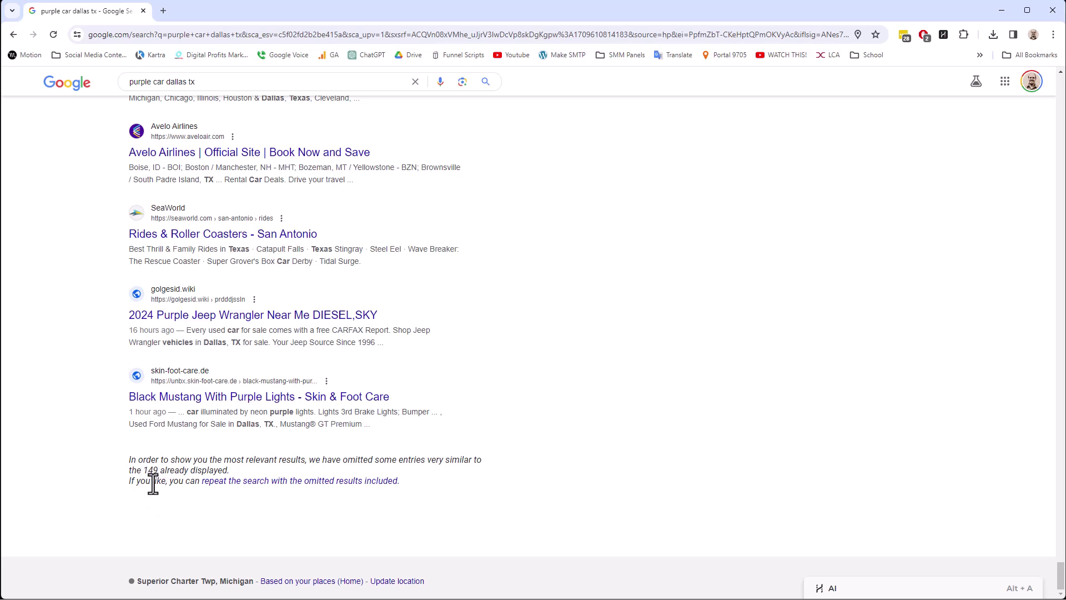
scroll(352, 549, up, 15)
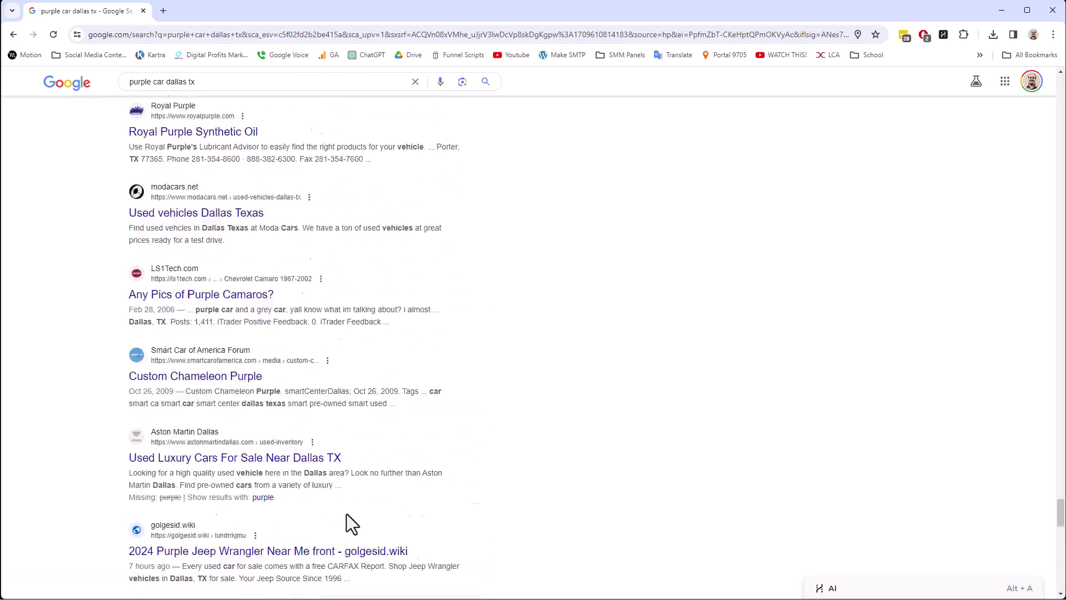
scroll(352, 524, up, 20)
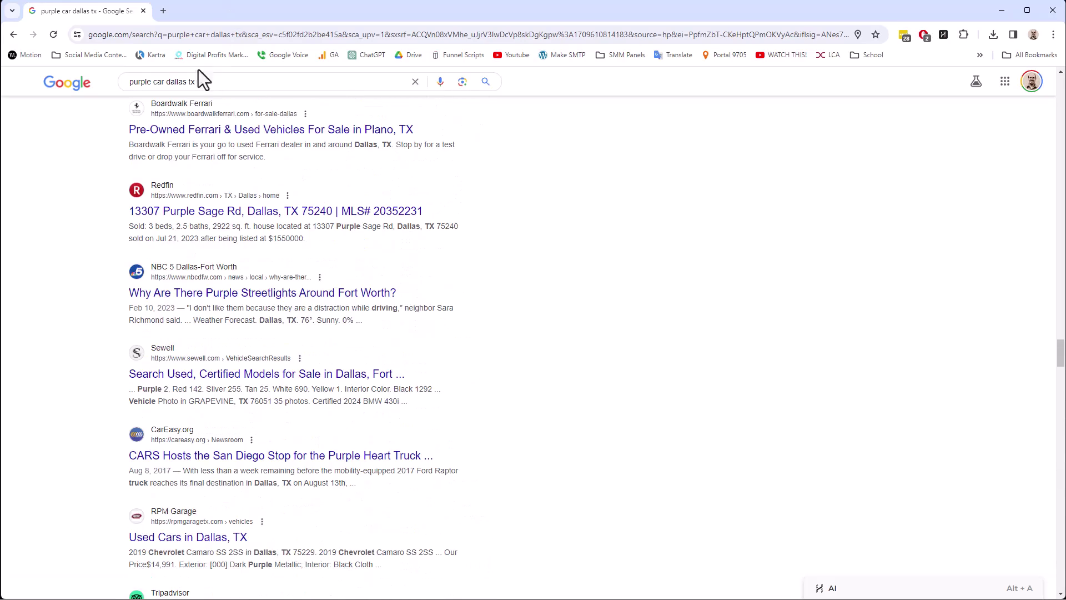
Replace the search query with 'car' and run the search
drag(223, 85, 129, 83)
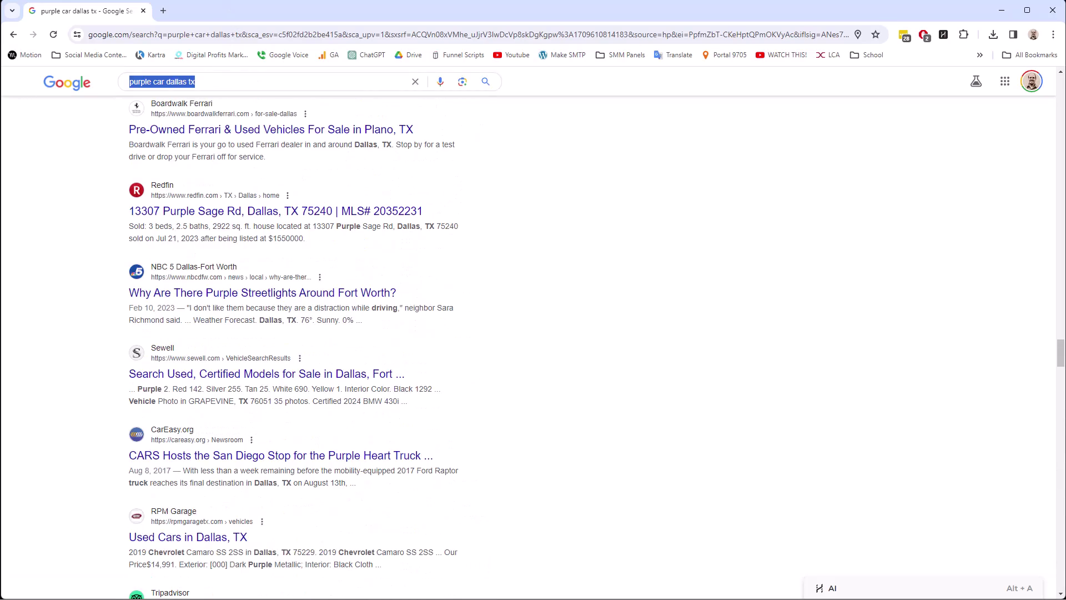
text(car)
key(Return)
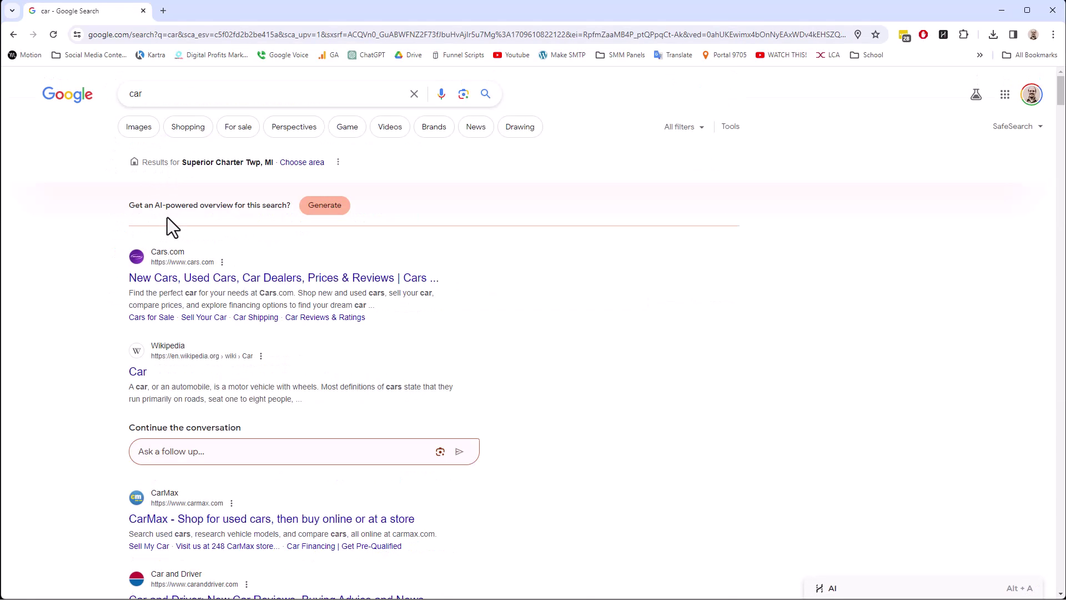
Scroll through the Google results for car, then minimize Chrome to return to the Harvester
scroll(168, 218, down, 5)
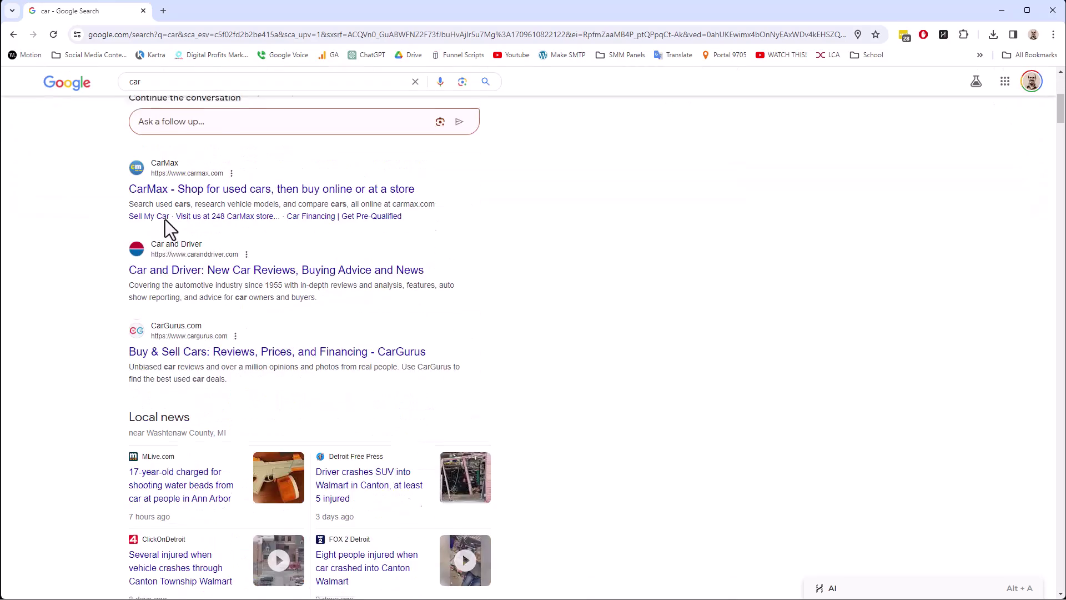
scroll(167, 230, up, 5)
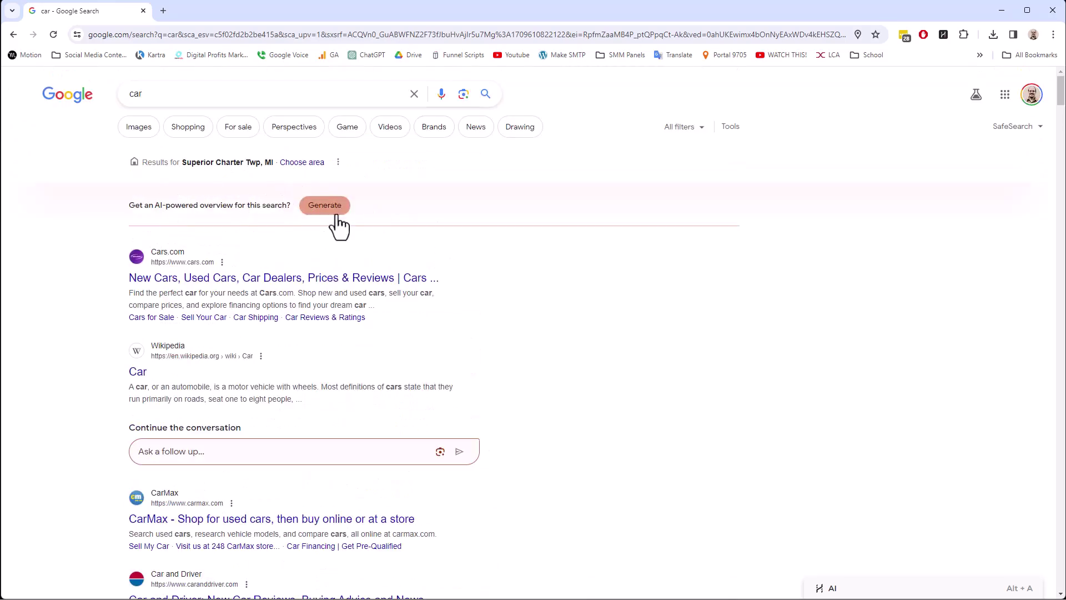
scroll(297, 261, down, 12)
scroll(264, 272, down, 20)
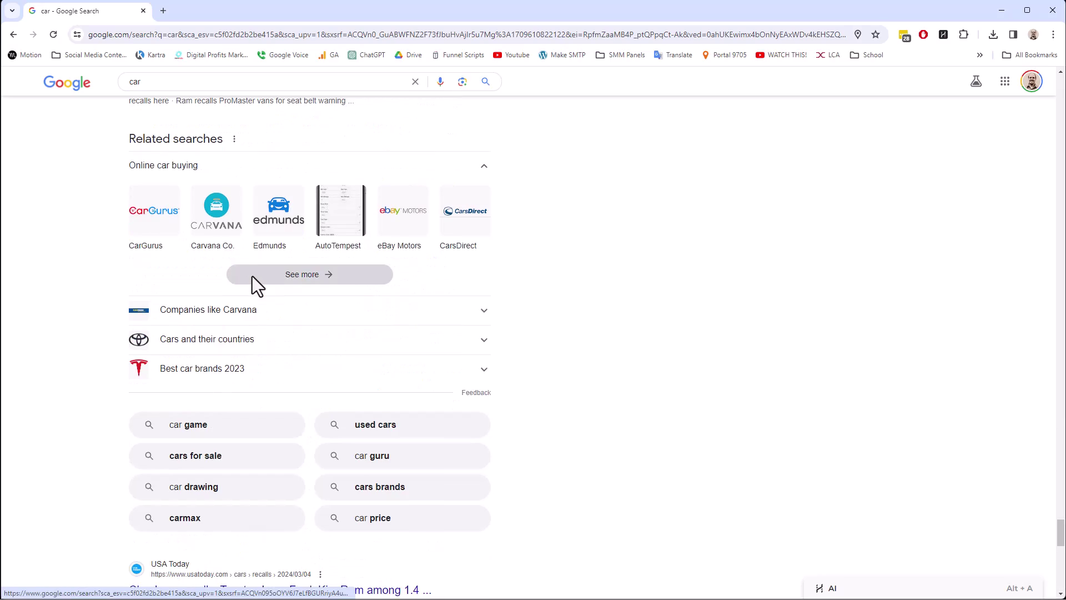
scroll(252, 275, down, 13)
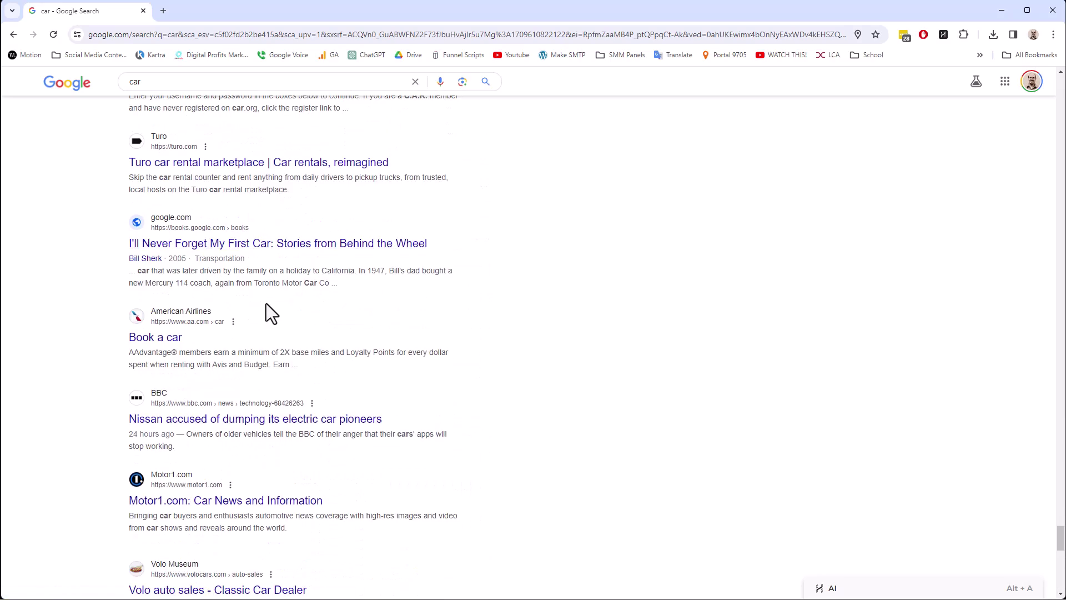
scroll(335, 312, down, 10)
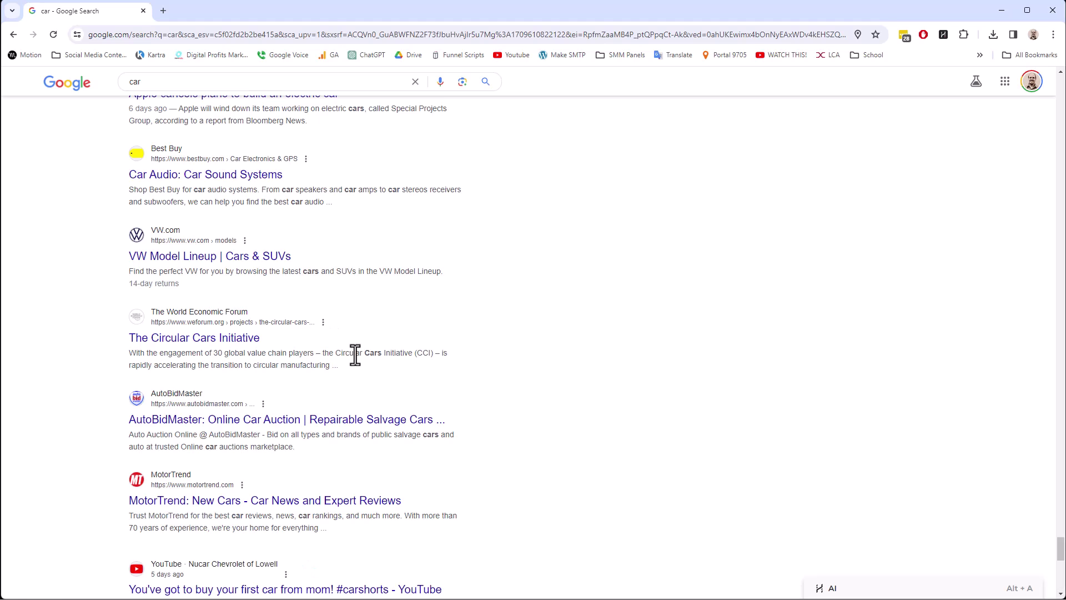
scroll(352, 355, down, 10)
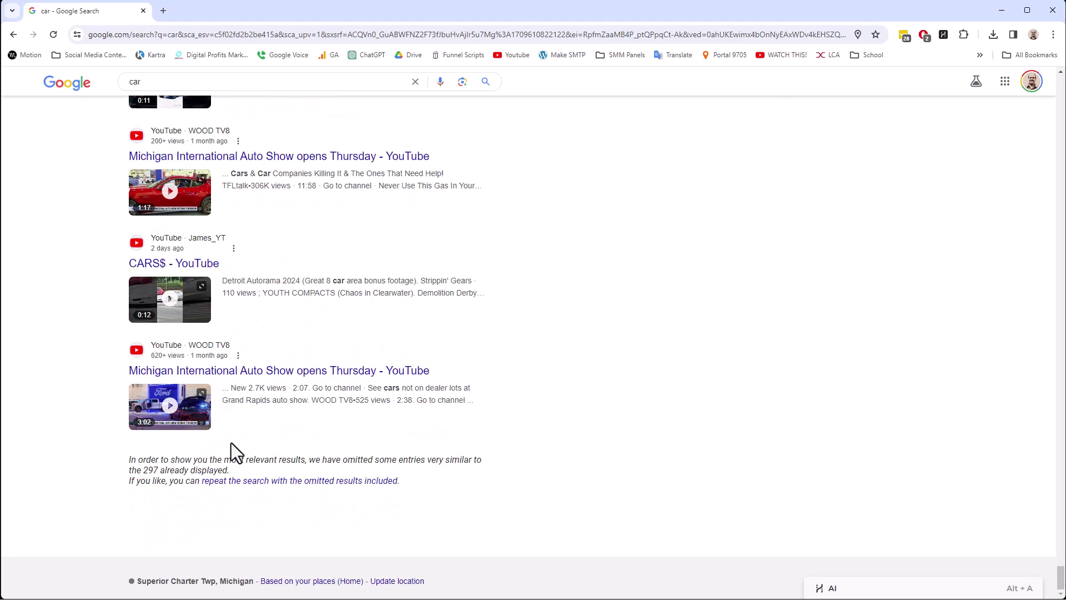
scroll(371, 467, up, 7)
scroll(372, 466, down, 6)
scroll(365, 454, up, 20)
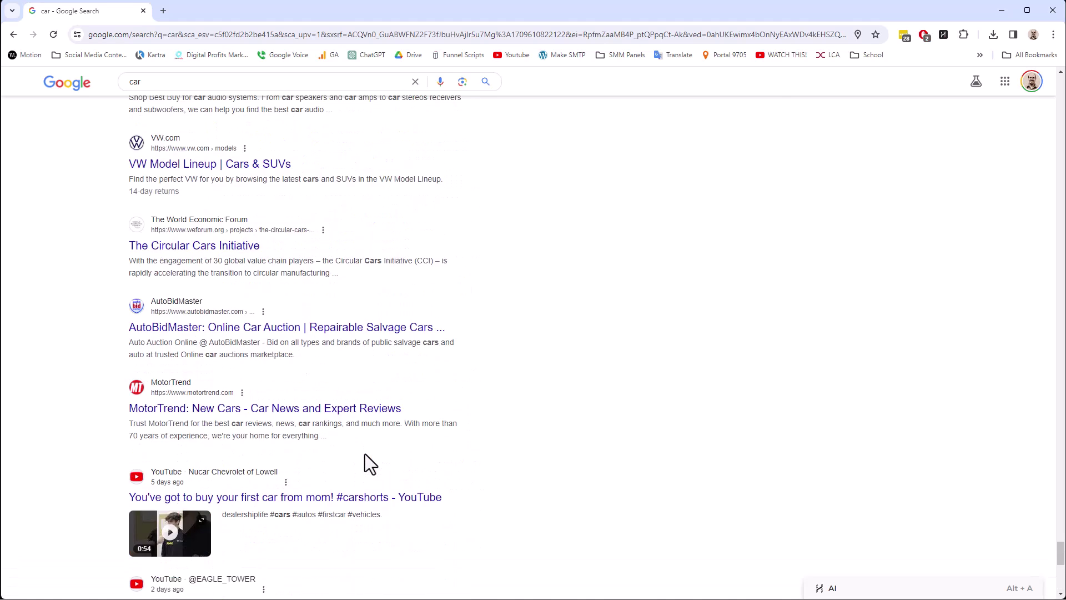
scroll(368, 437, up, 20)
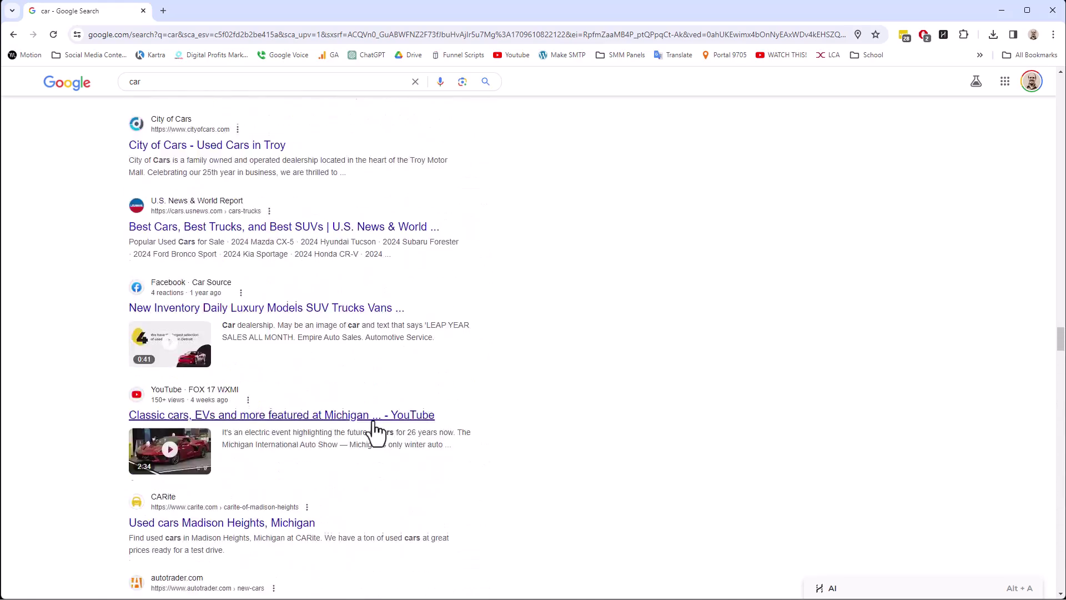
scroll(380, 404, up, 20)
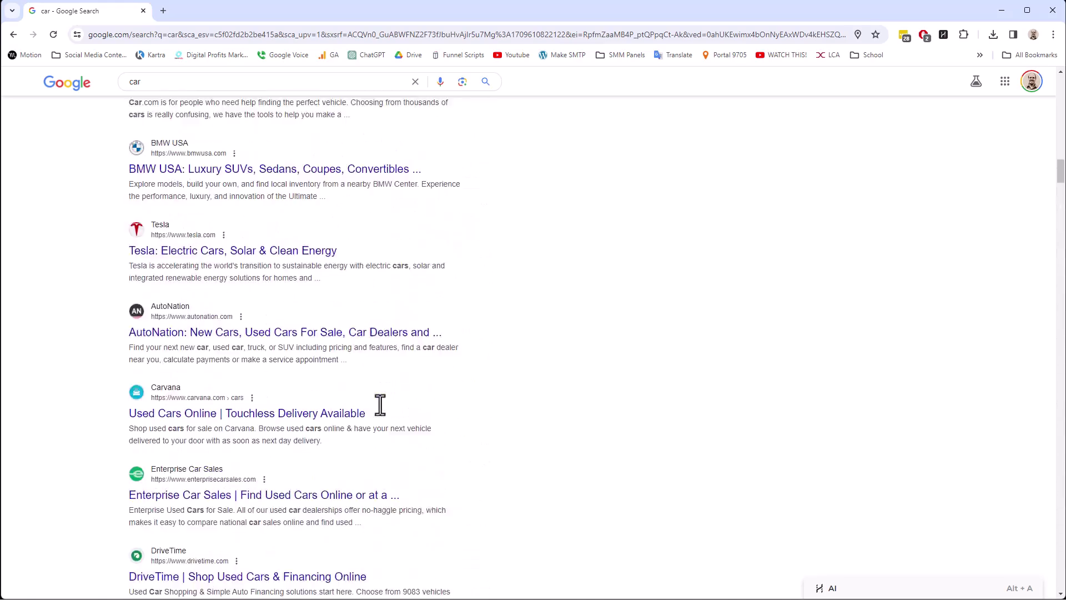
scroll(686, 189, up, 12)
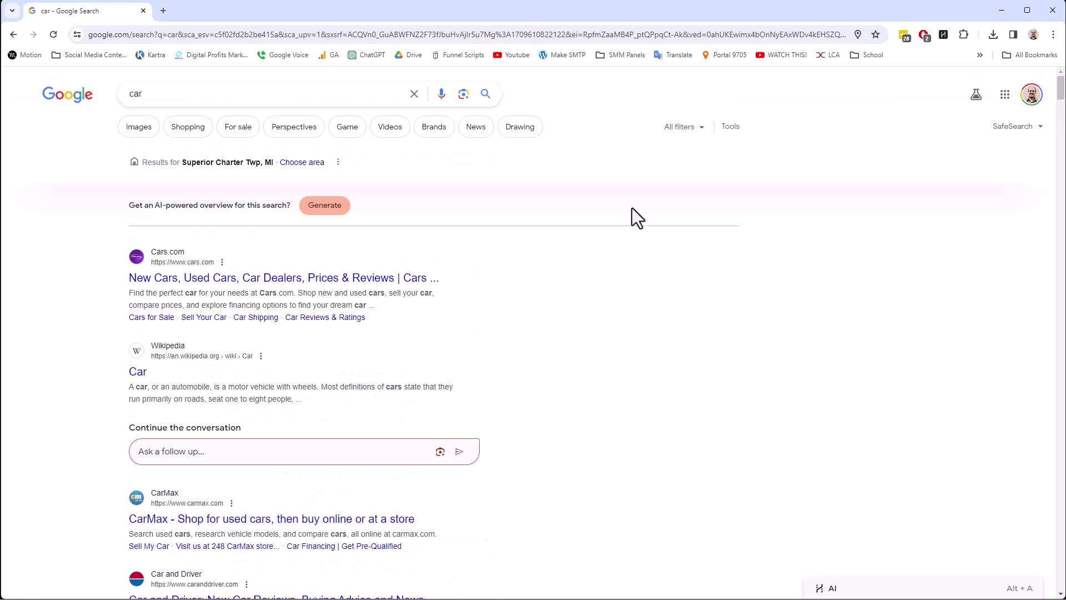
click(998, 12)
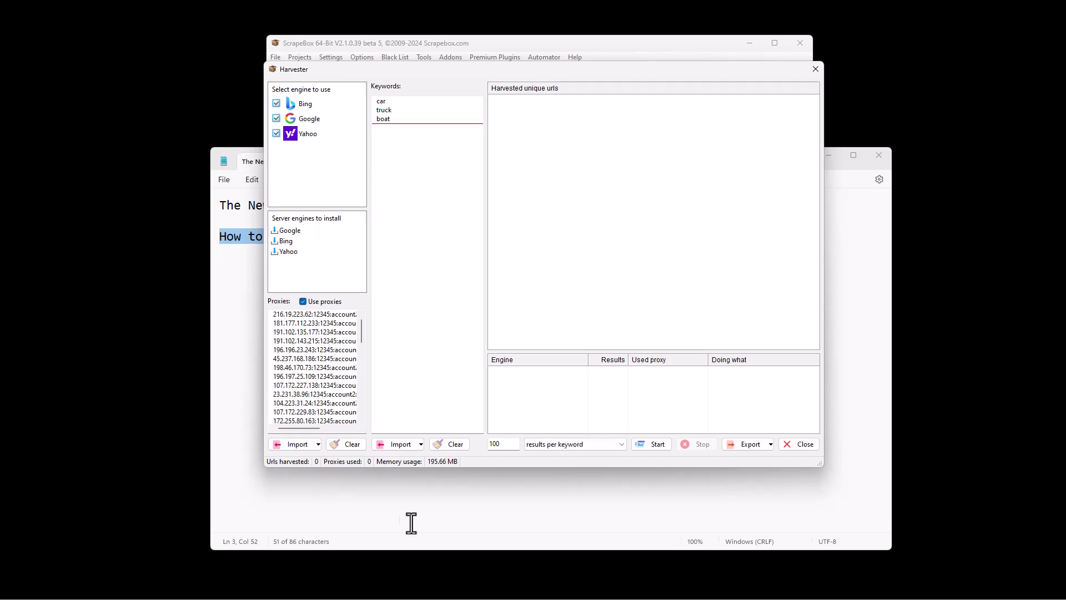
Run a harvest at 1,000 results per keyword and stop it after 218 URLs are collected
click(510, 444)
text(000)
click(648, 446)
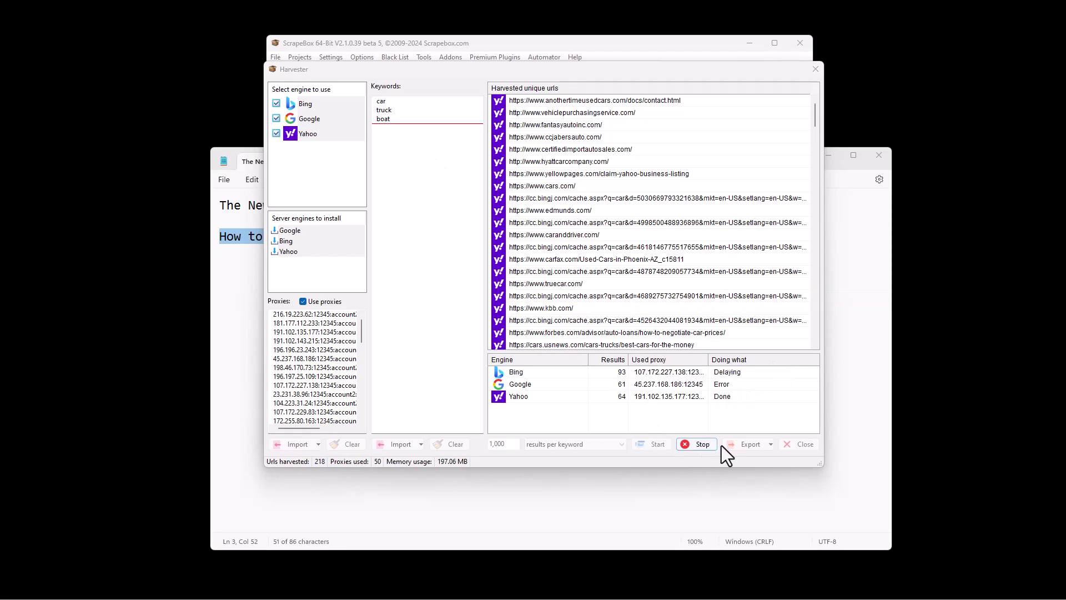
click(697, 445)
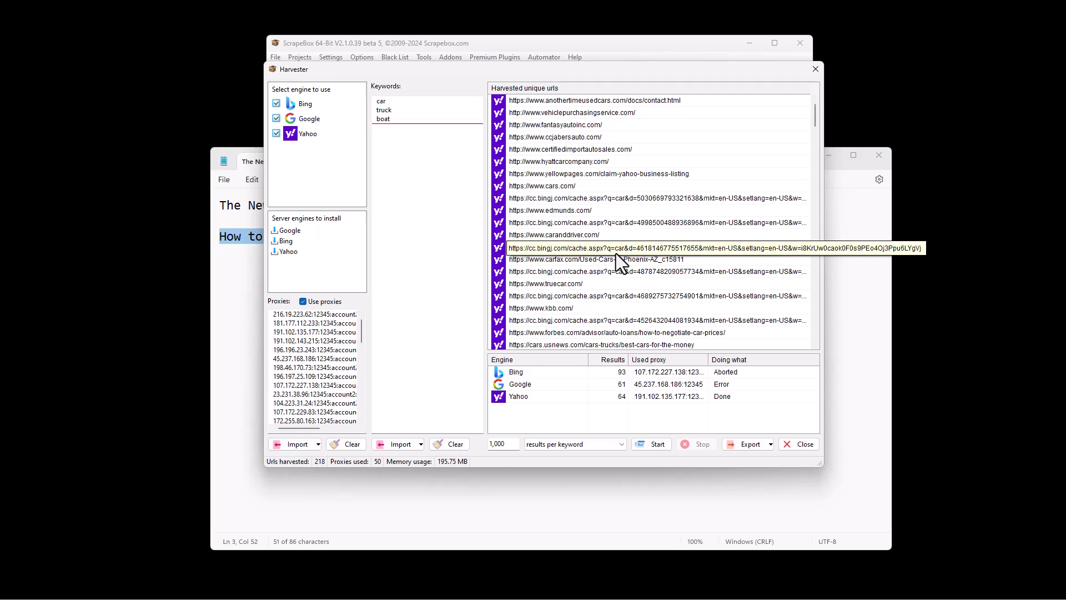
Export the 218 URLs to the main harvester grid and to separate files per engine
click(751, 443)
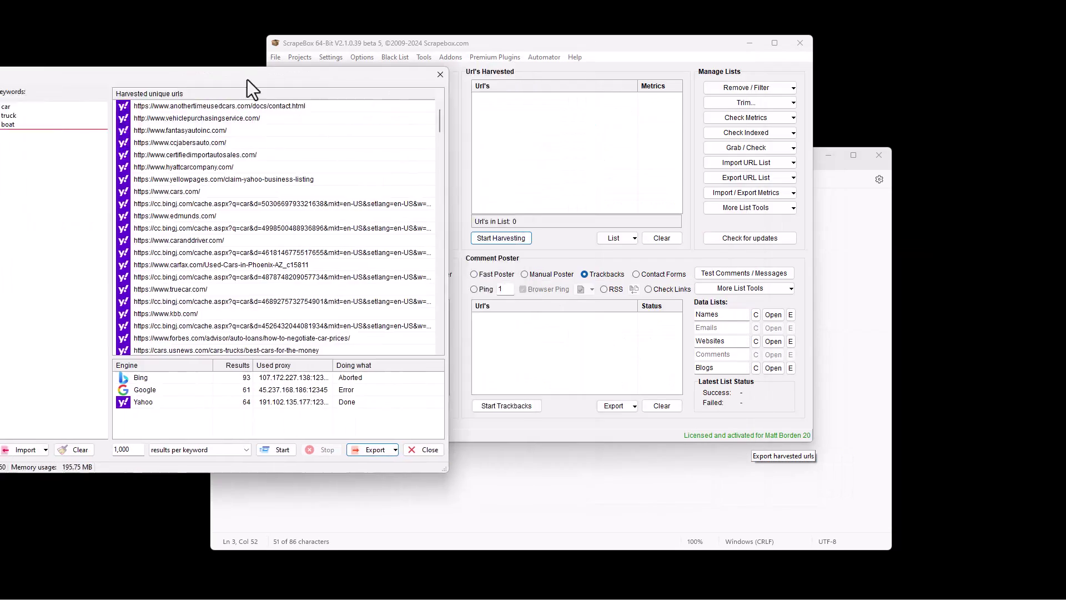
drag(248, 79, 179, 74)
click(318, 444)
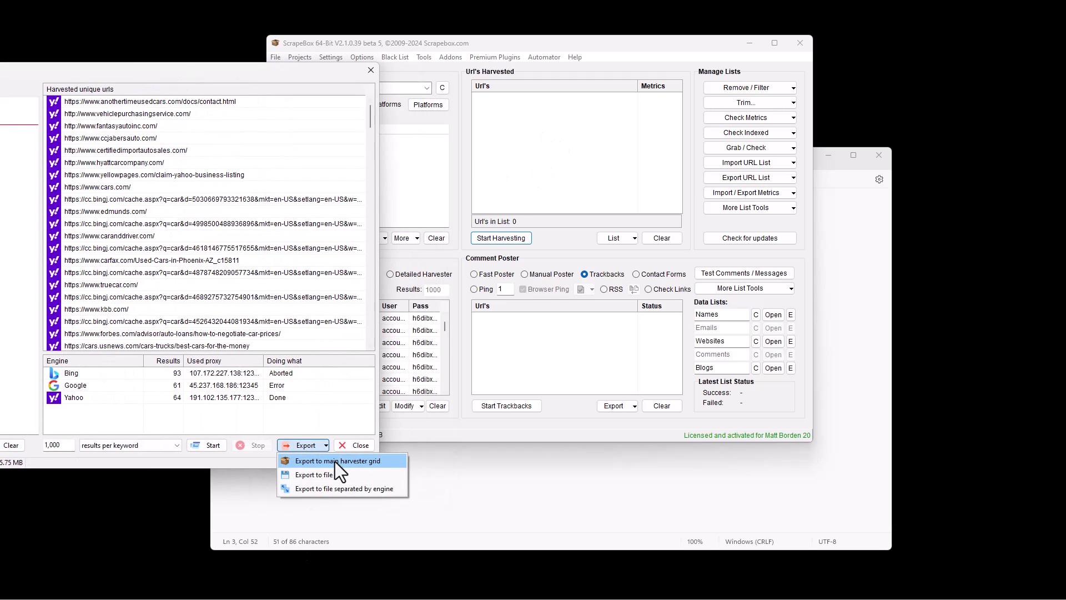
click(336, 465)
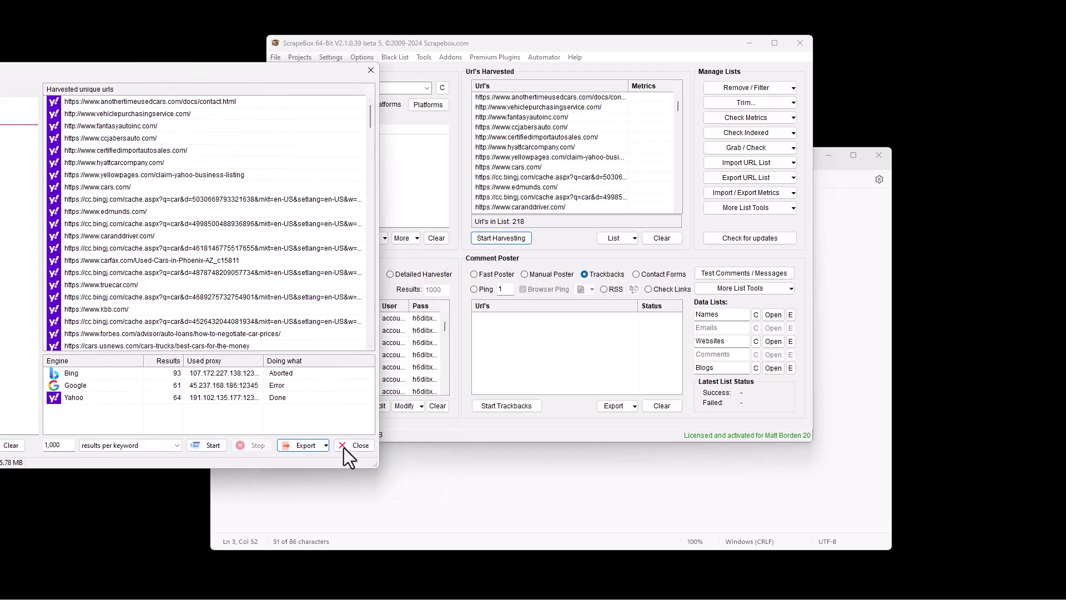
click(314, 445)
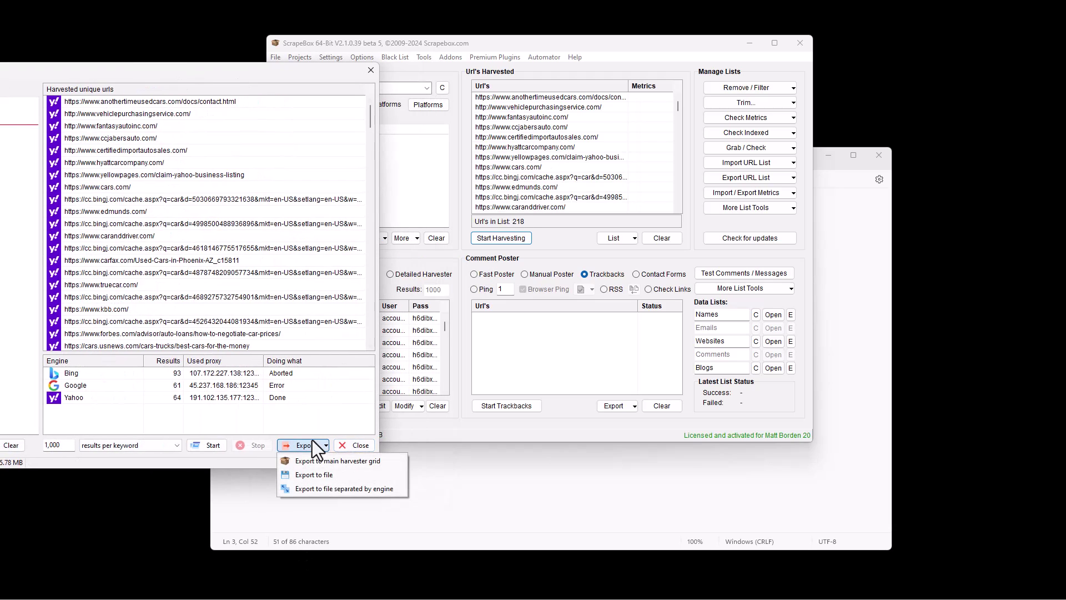
click(366, 494)
Delete the truck and boat keywords so only car remains
drag(160, 78, 548, 72)
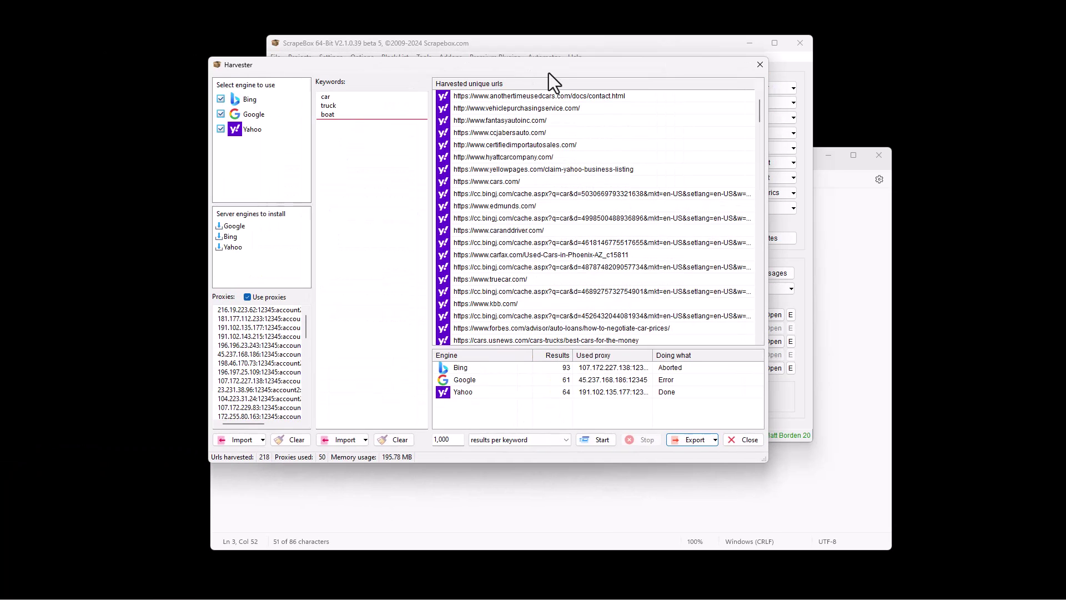
click(348, 98)
drag(373, 118, 322, 107)
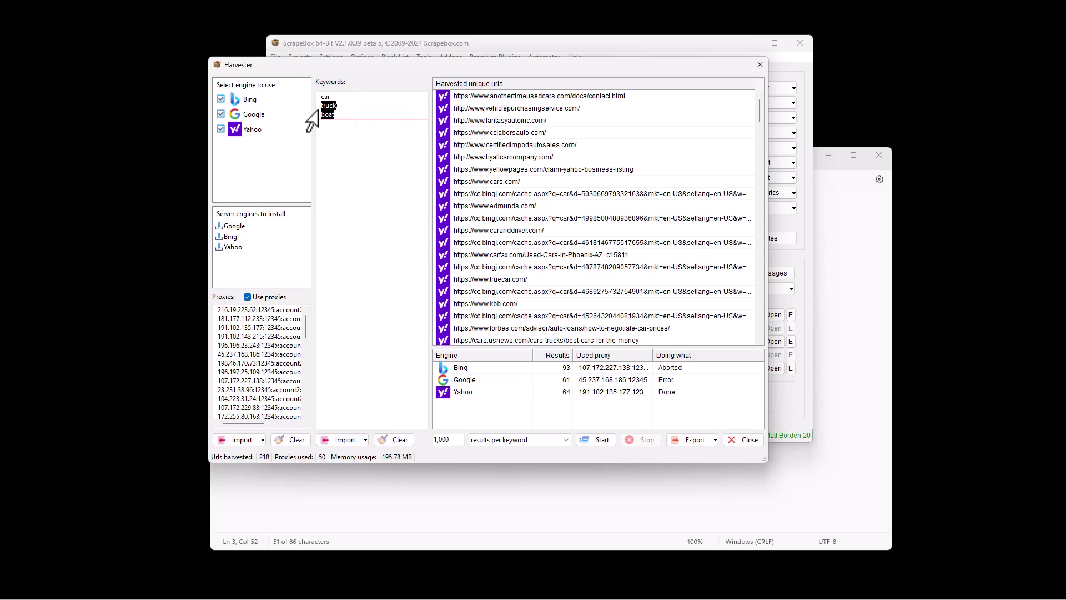
key(BackSpace)
click(351, 95)
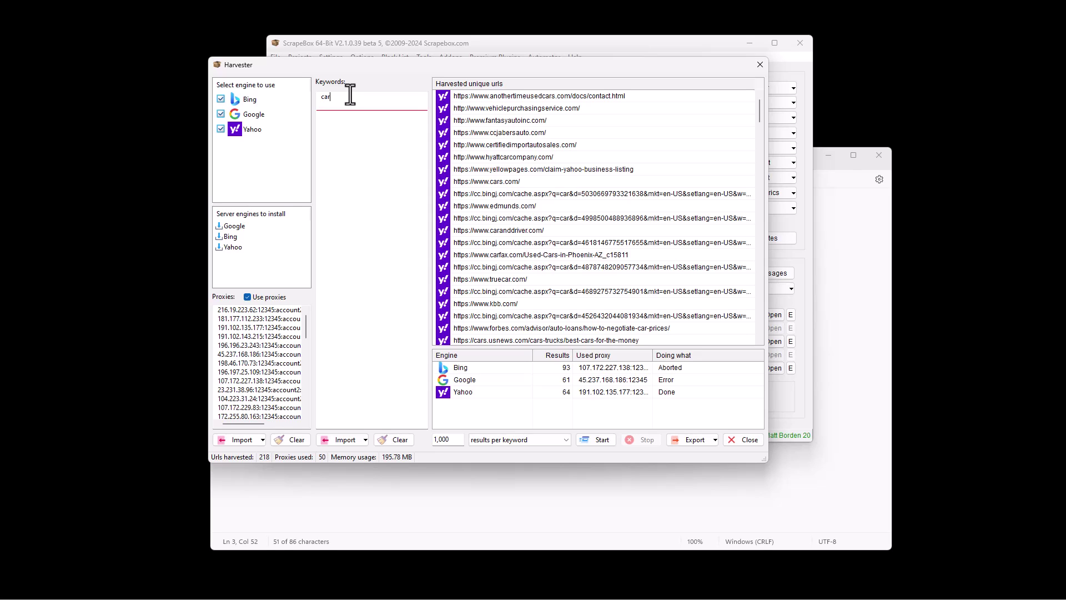
Add keywords car a, car b, car 1, car purple and car cloud below car
key(Return)
text(car a)
key(Return)
text(car b)
key(Return)
text(car 1)
key(Return)
text(car purple)
key(Return)
text(car )
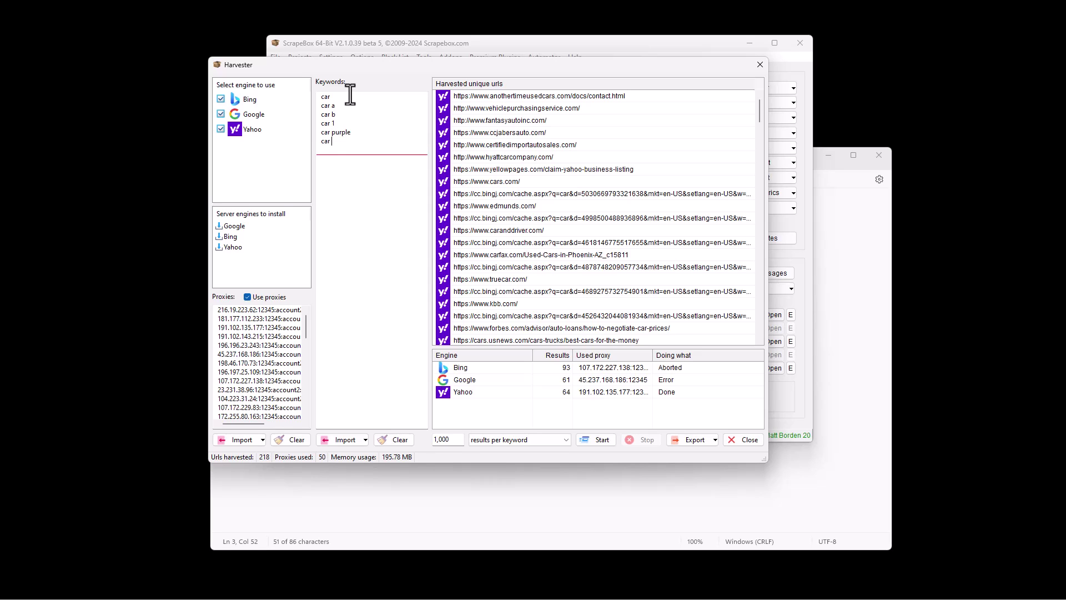
text(cloud)
key(Return)
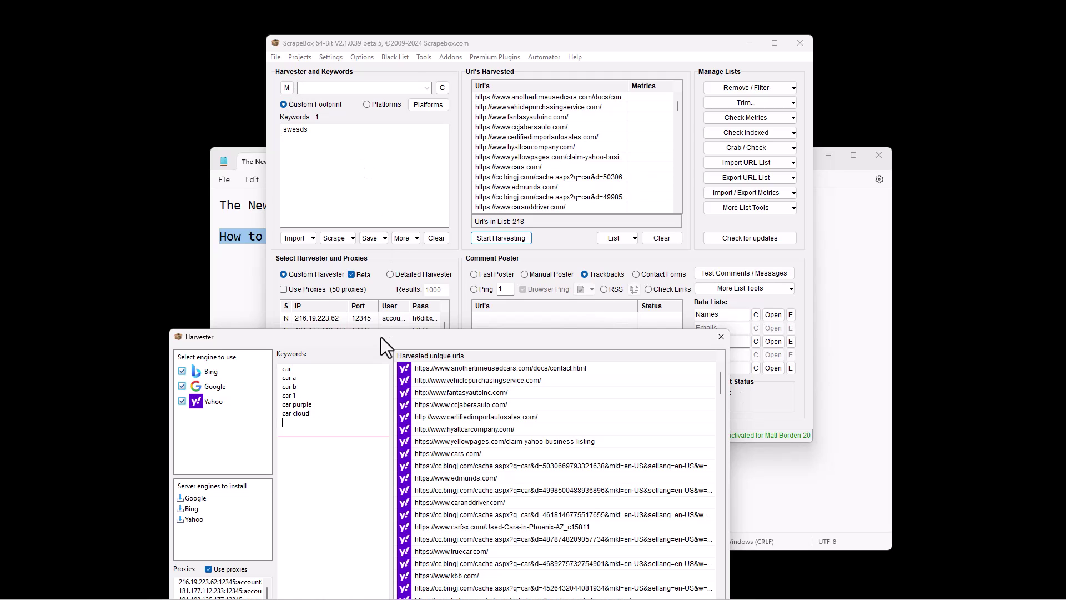
Load the scrapeboxfaq.com site in the browser
drag(381, 337, 475, 83)
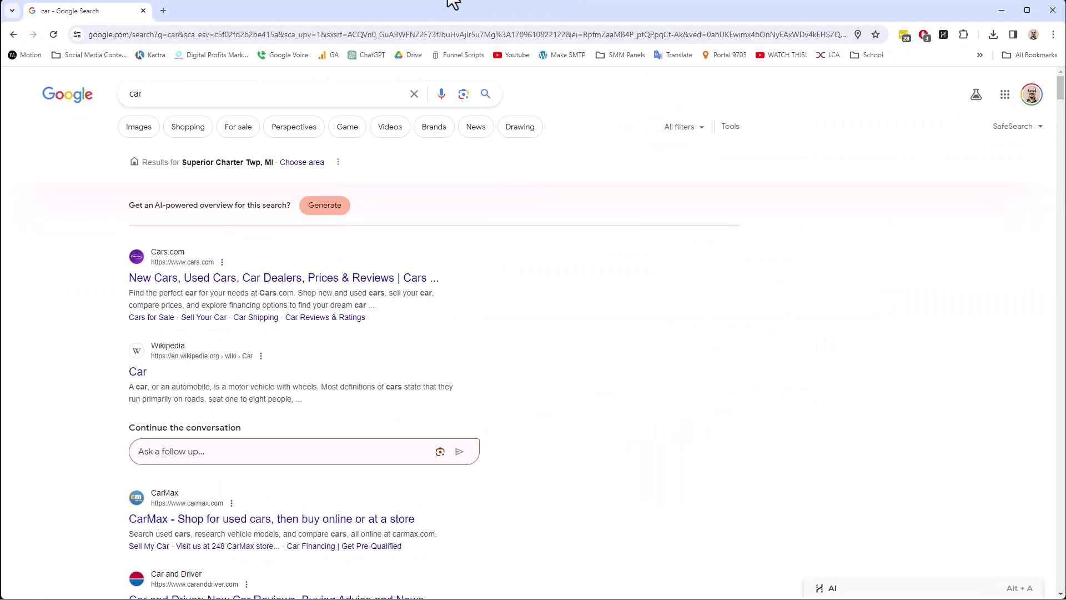
click(424, 33)
text(scrapebox)
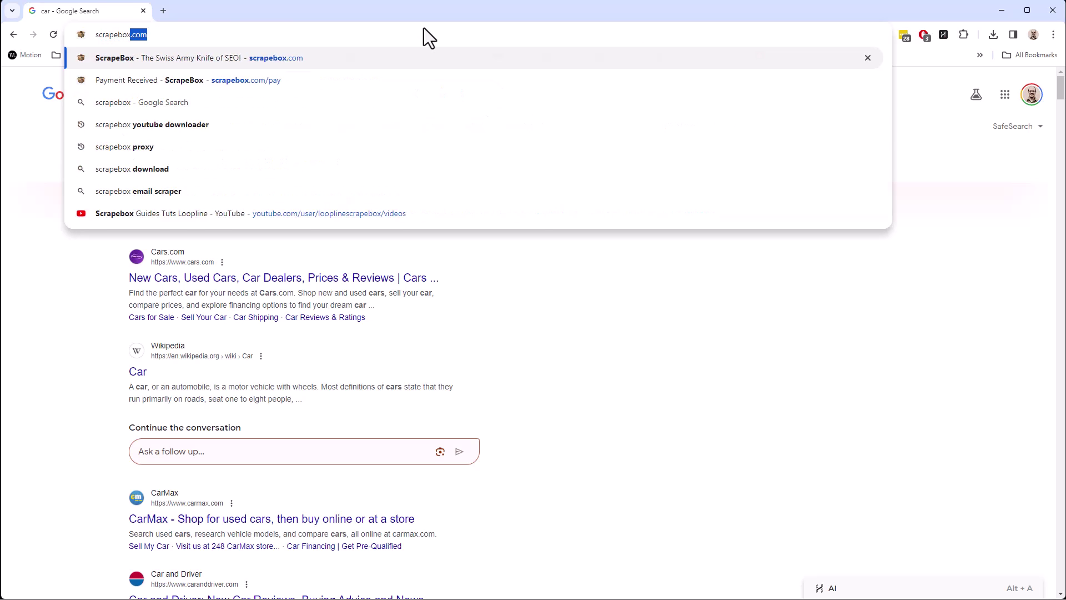
text(faq.com)
key(Return)
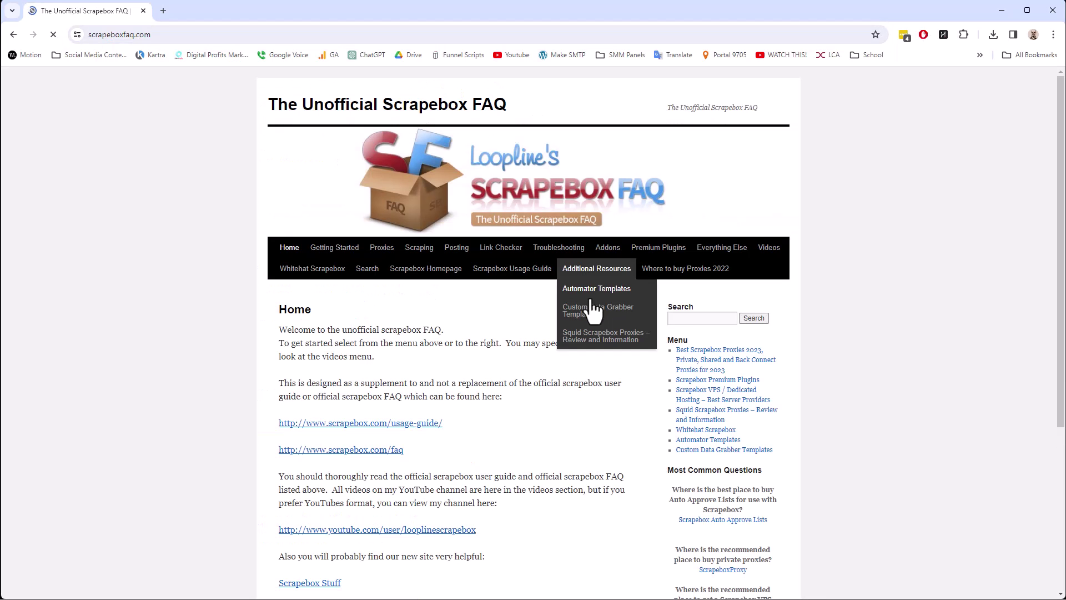
Search the FAQ for merge, read the M (merge) tokens article, then minimize Chrome
click(701, 318)
text(merge)
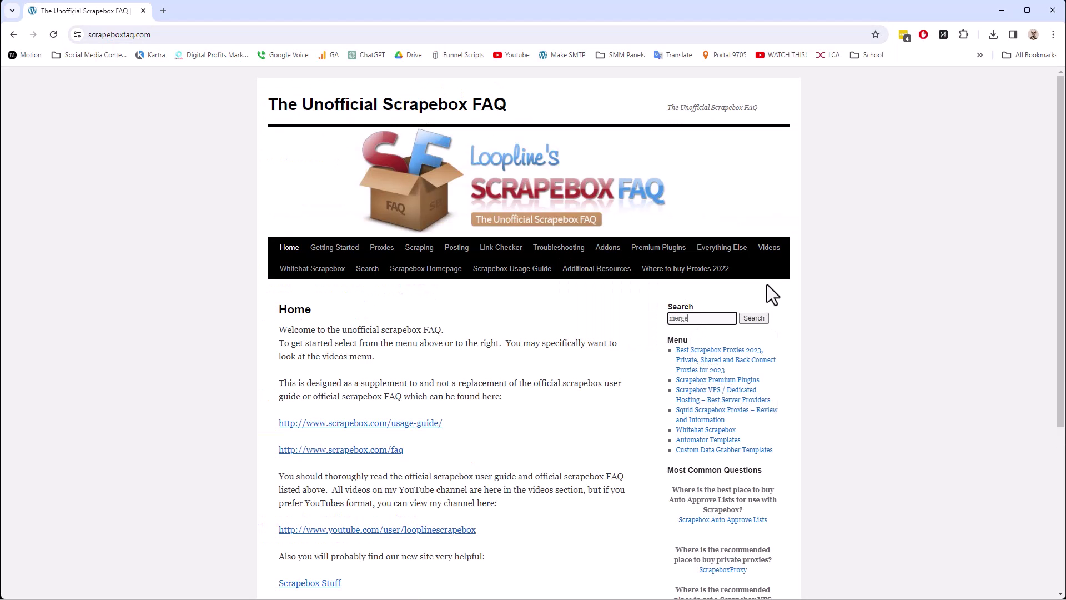
key(Return)
click(482, 333)
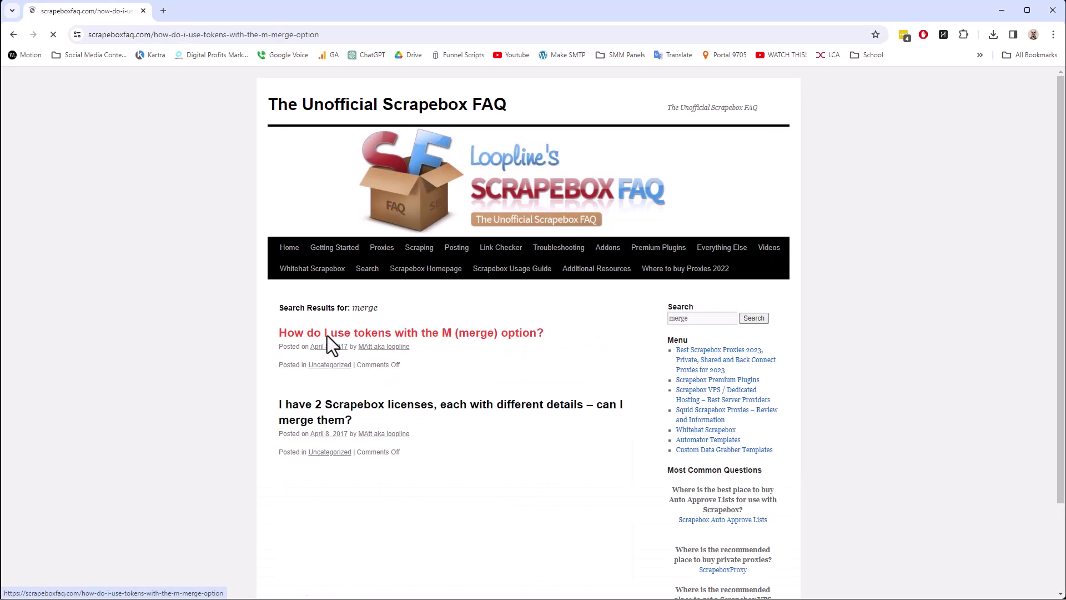
scroll(281, 340, down, 4)
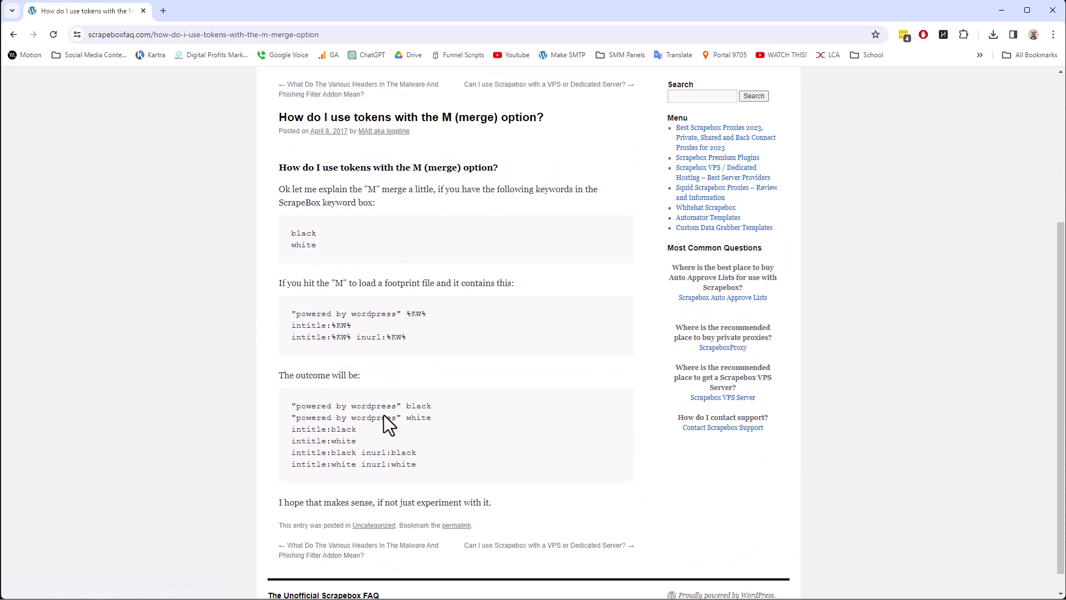
click(1005, 8)
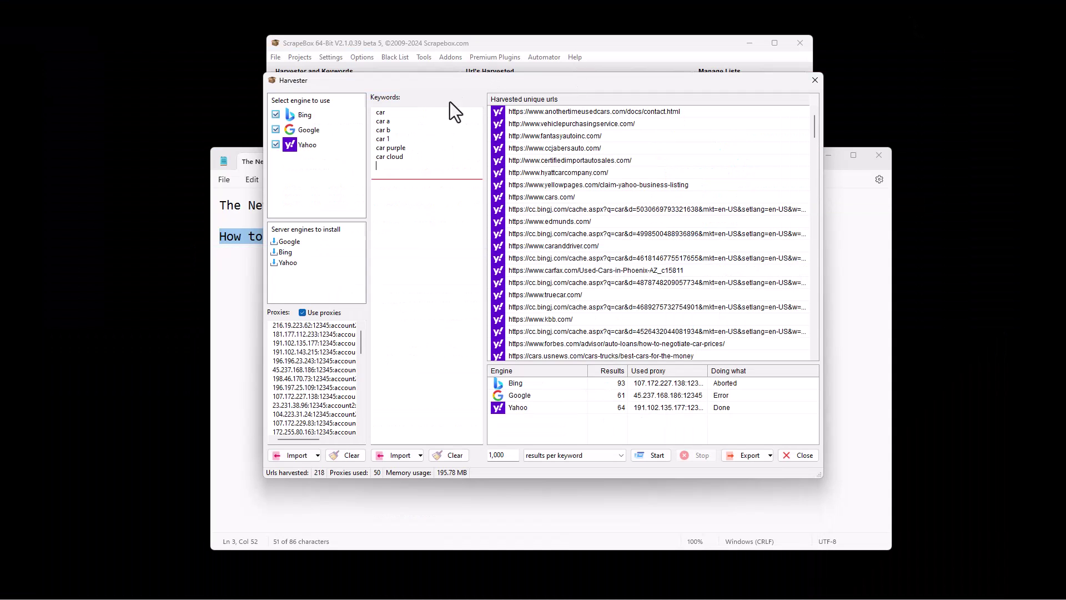
drag(463, 80, 467, 191)
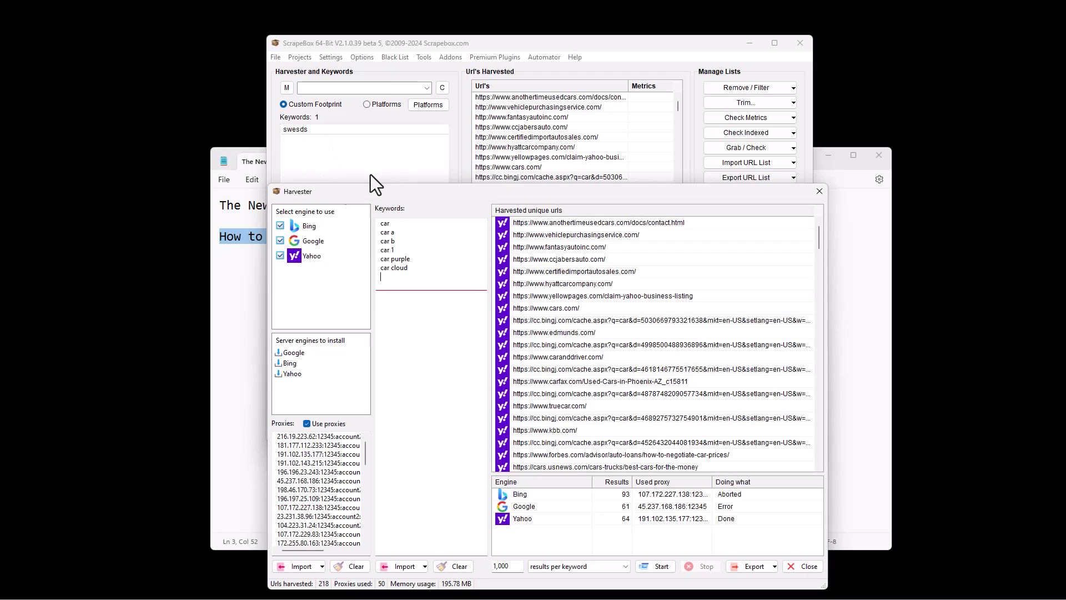
drag(461, 194, 451, 119)
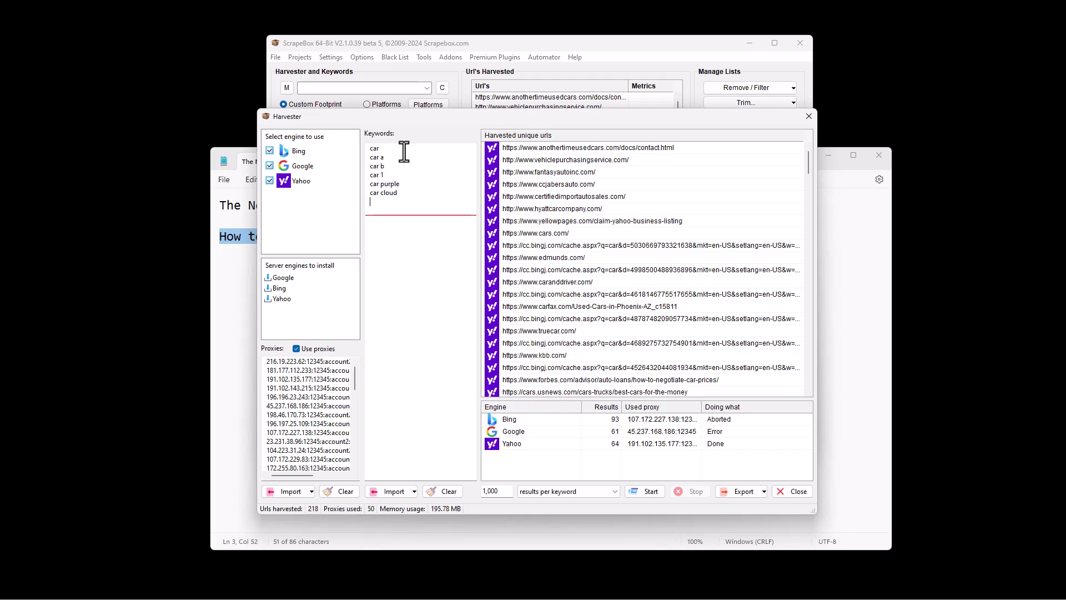
drag(397, 191, 364, 182)
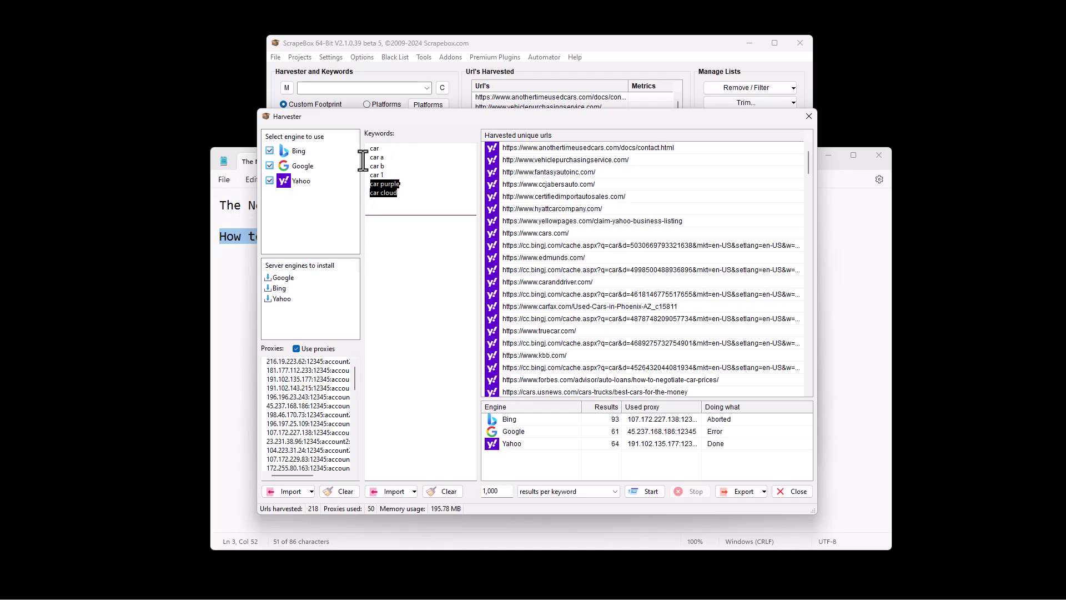
click(411, 231)
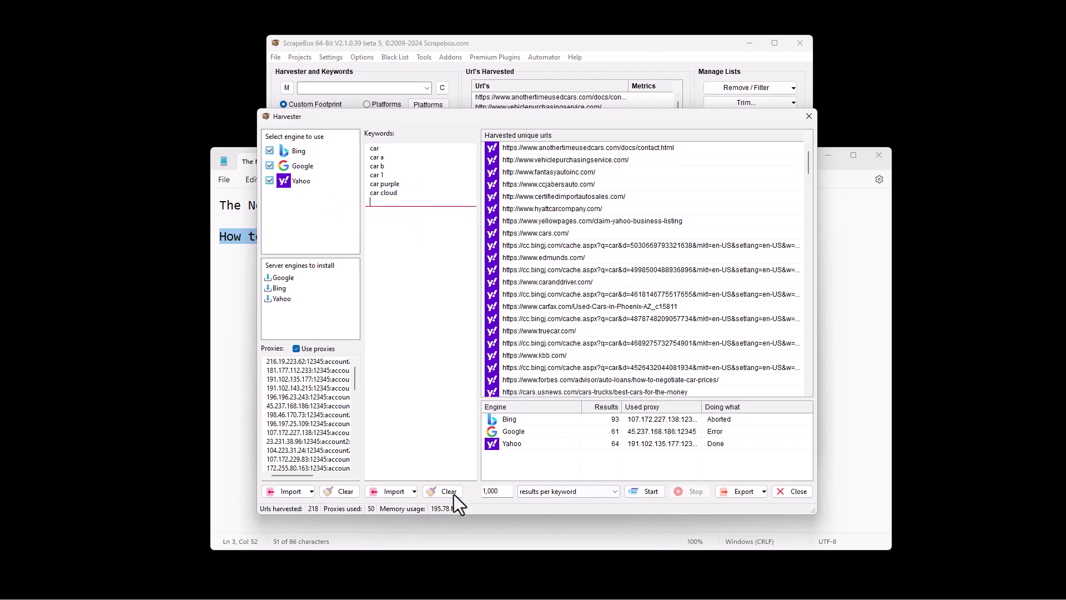
Run and stop the six-keyword harvest, then export its 649 URLs to the main harvester grid
click(654, 493)
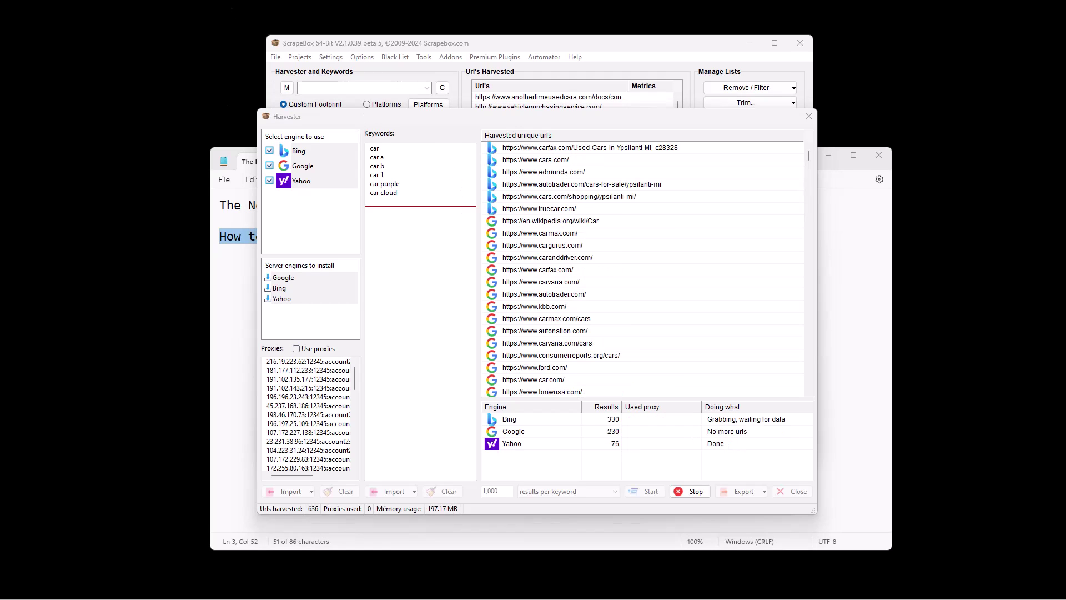
click(693, 492)
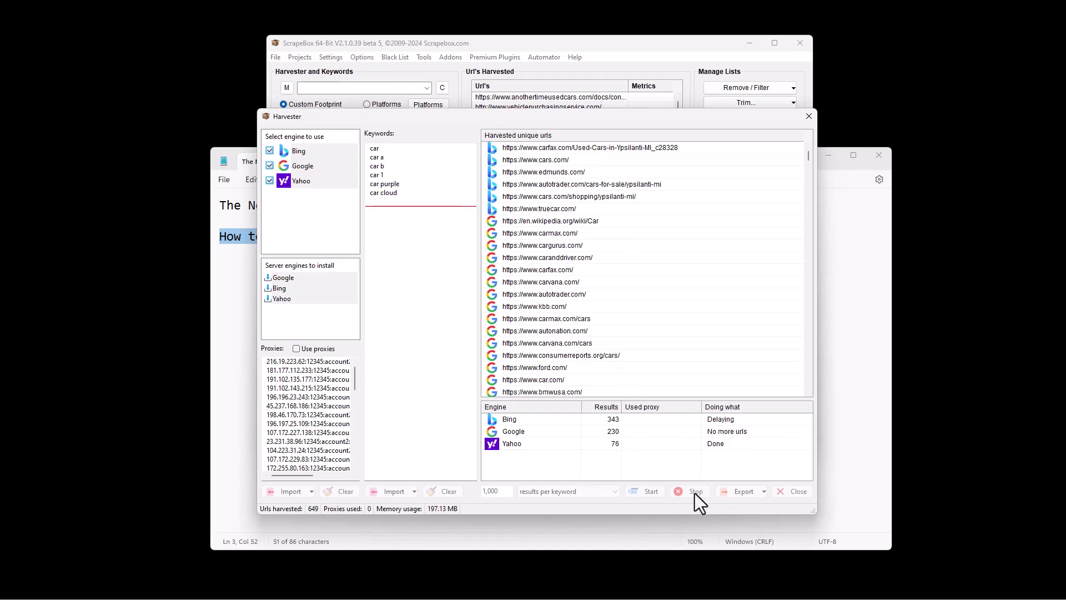
click(750, 491)
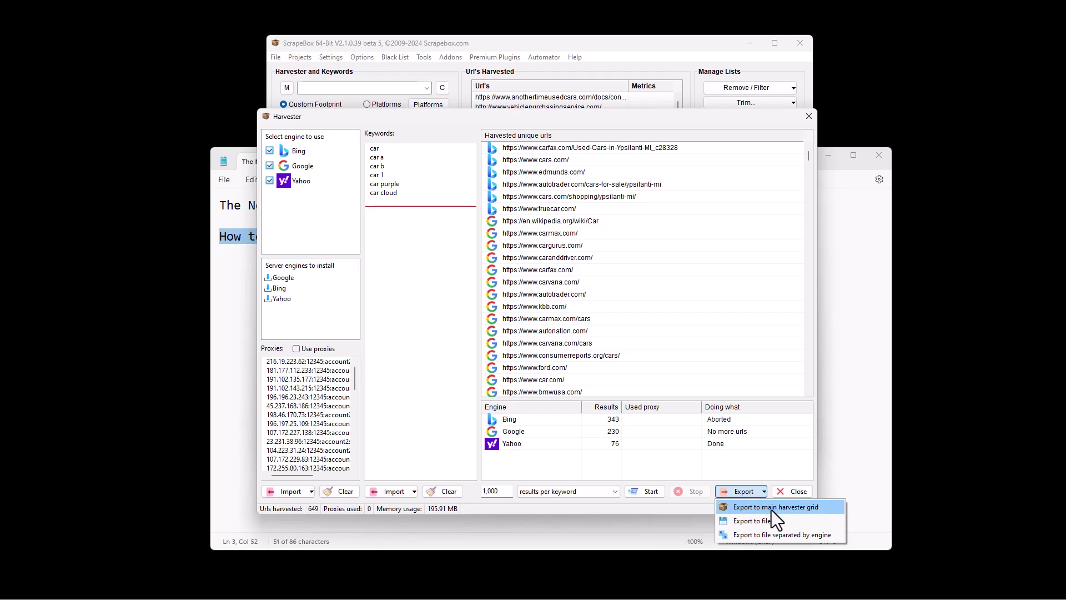
click(771, 509)
click(792, 493)
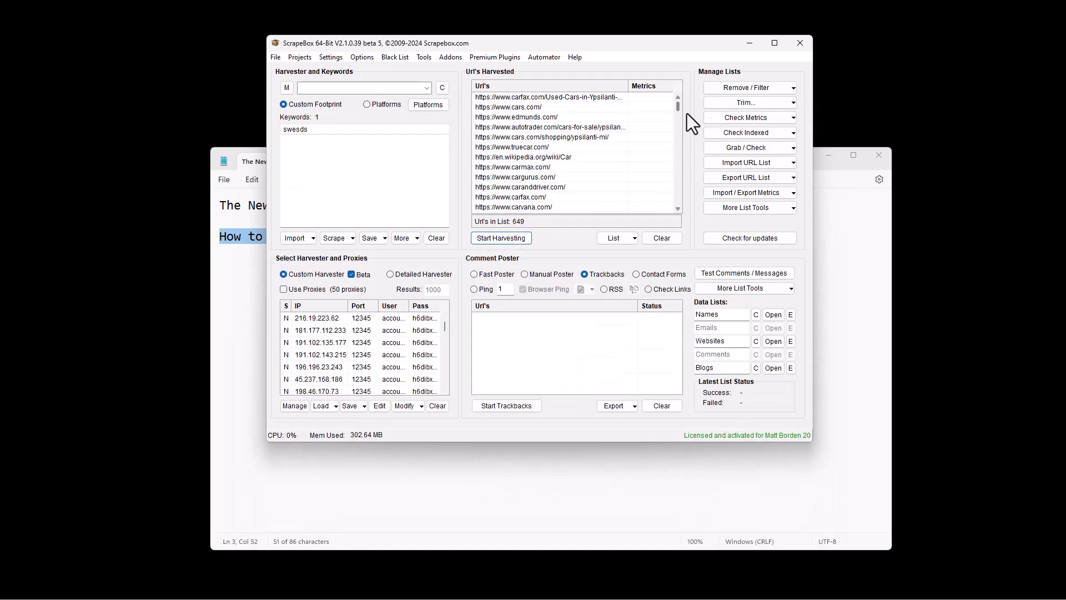
Look over the 649 harvested URLs, then bring Notepad forward and highlight its title line
click(756, 87)
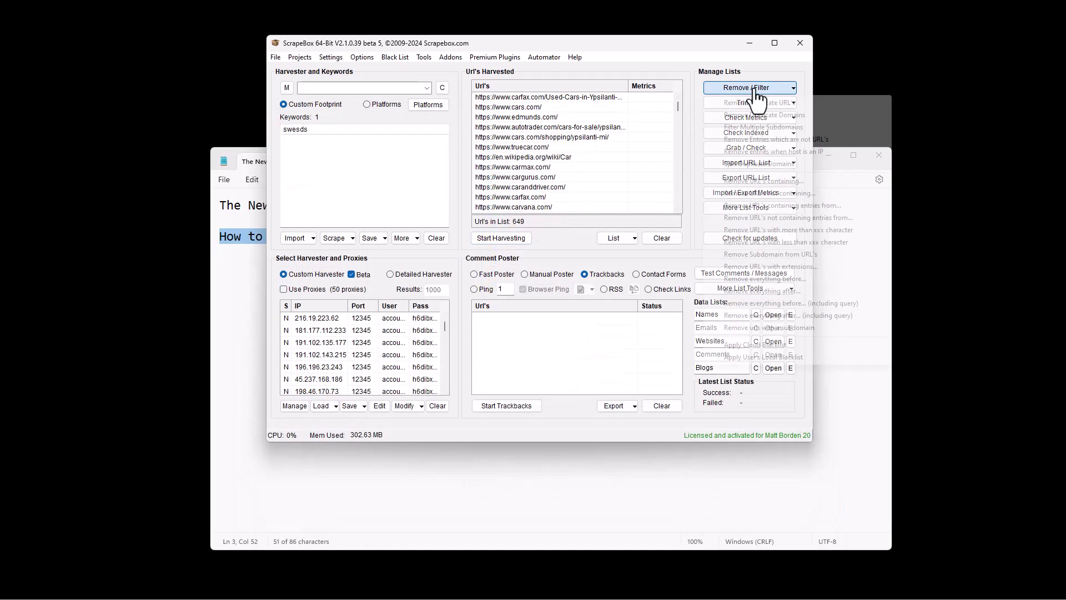
click(764, 102)
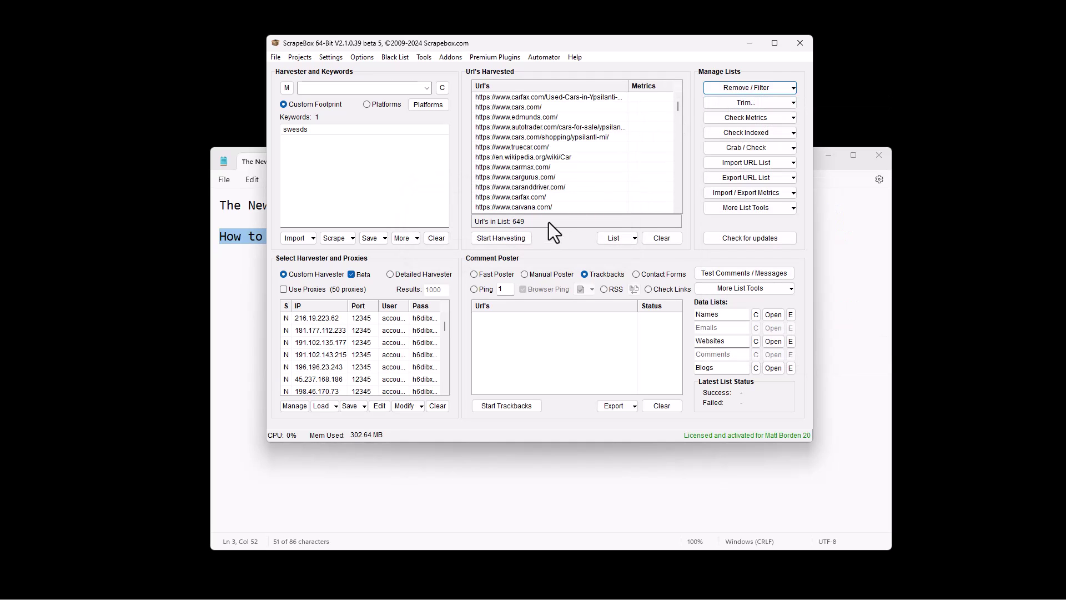
drag(573, 45, 514, 55)
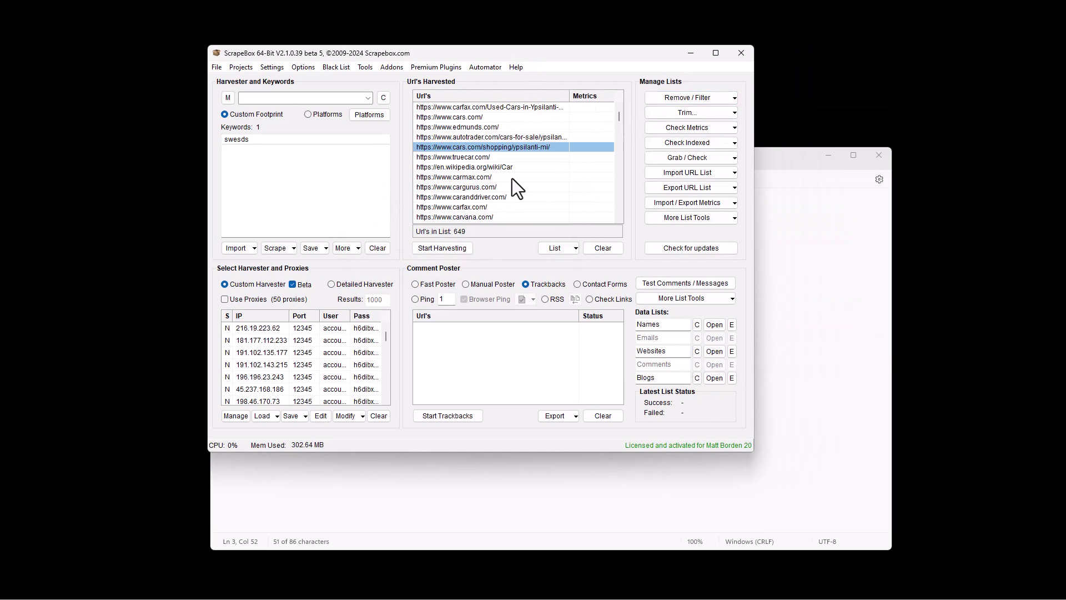
scroll(469, 198, down, 5)
scroll(487, 175, down, 10)
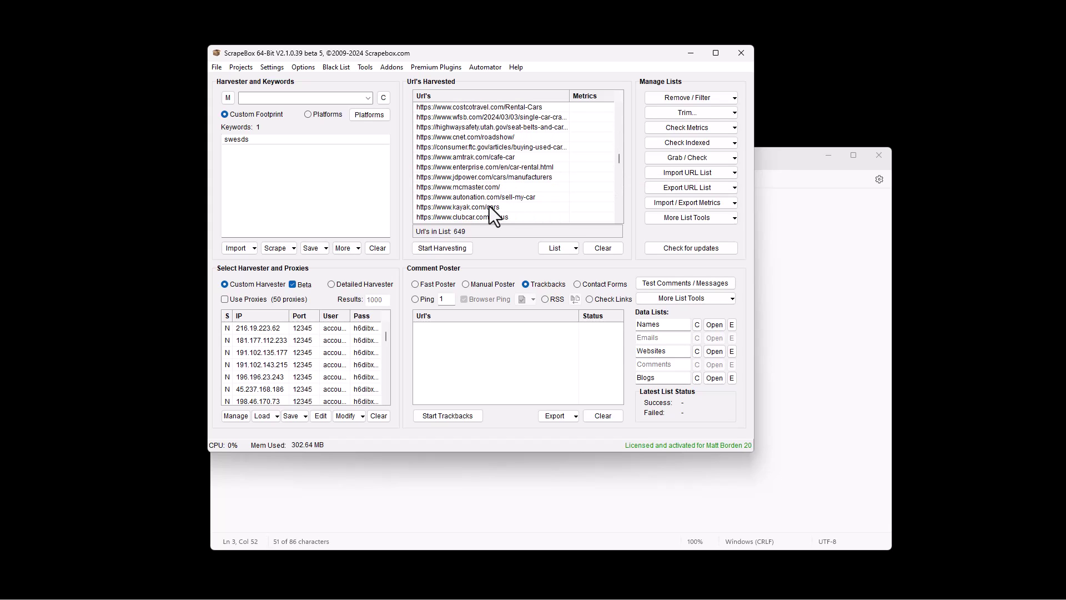
click(883, 250)
drag(543, 219, 205, 212)
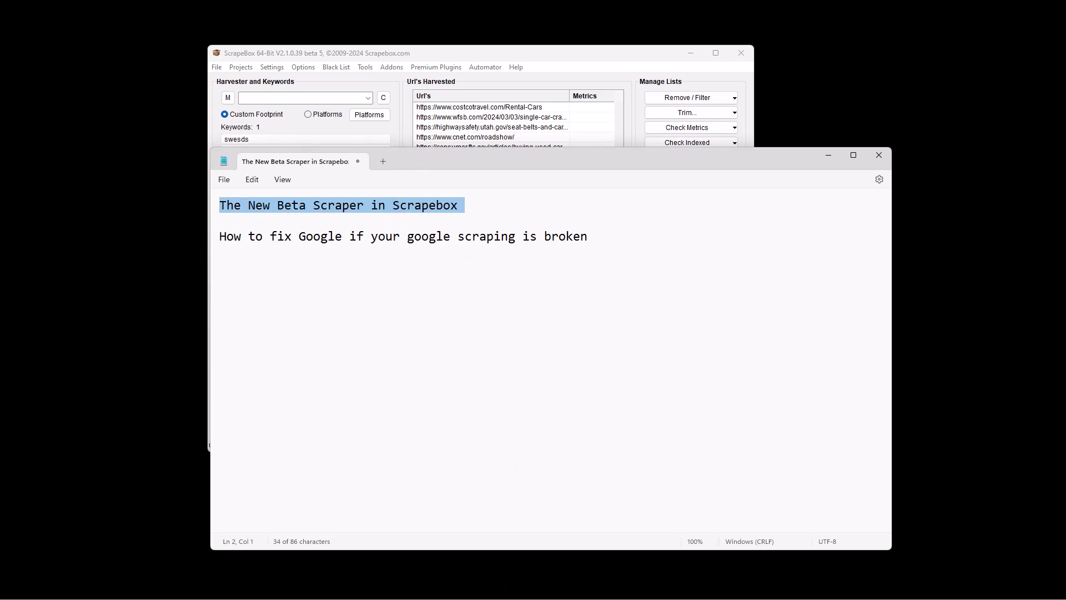
Bring the ScrapeBox main window back in front of Notepad
click(275, 96)
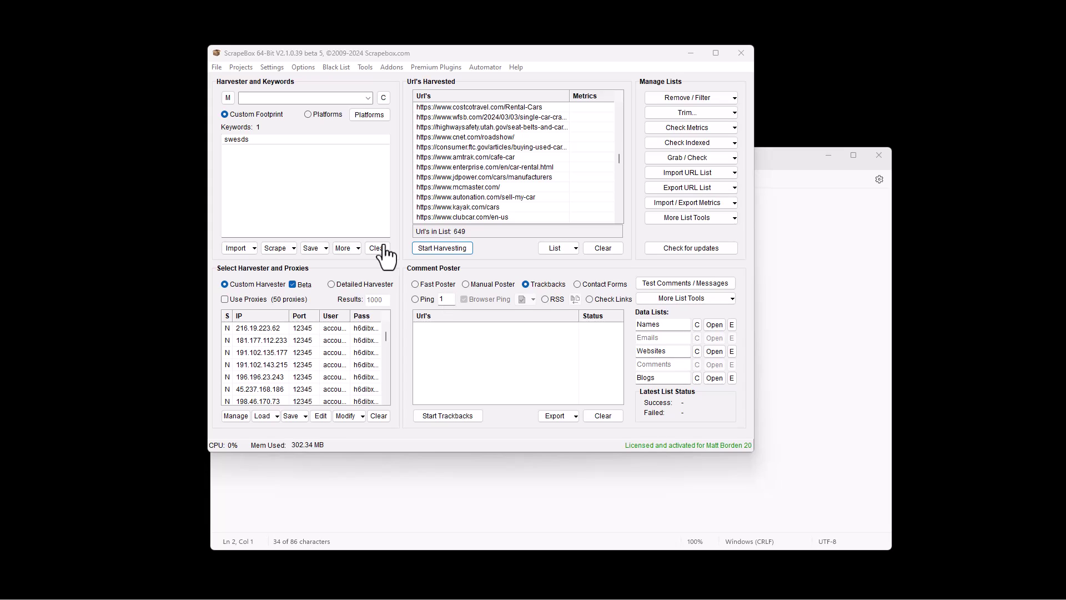
Reopen the Harvester and bring up the Google engine's context options
click(302, 183)
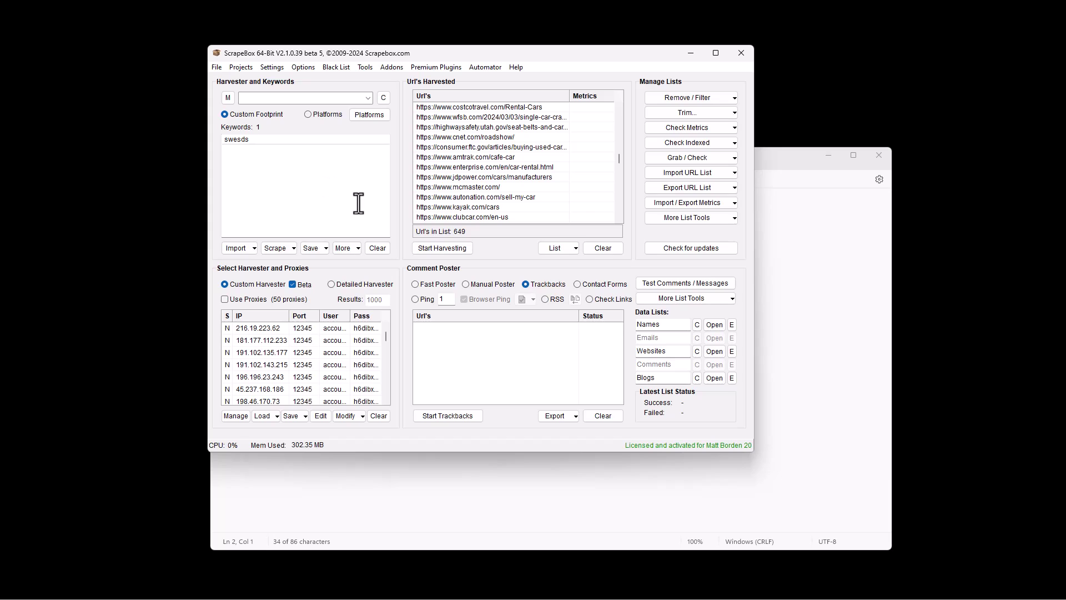
click(445, 248)
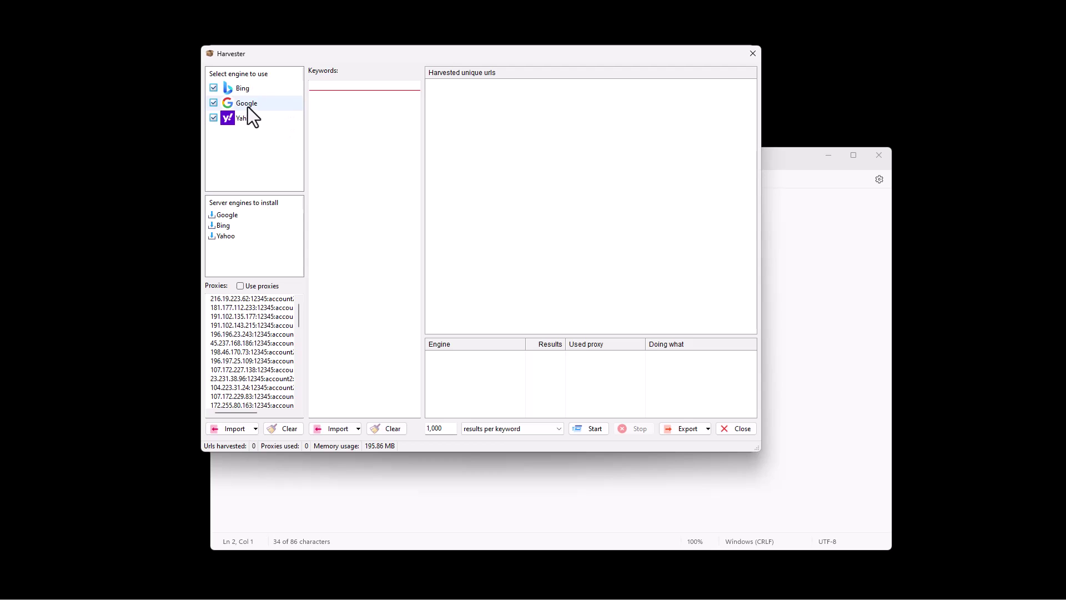
right_click(248, 107)
Change the Google engine's delay from 2000 to 100000 ms and apply it
click(289, 114)
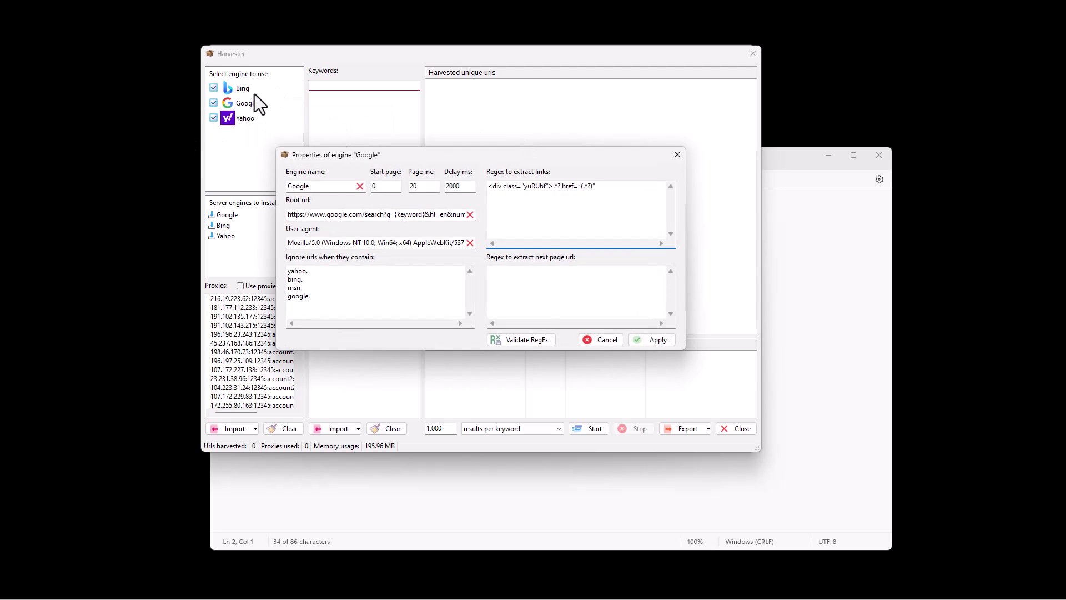
double_click(466, 189)
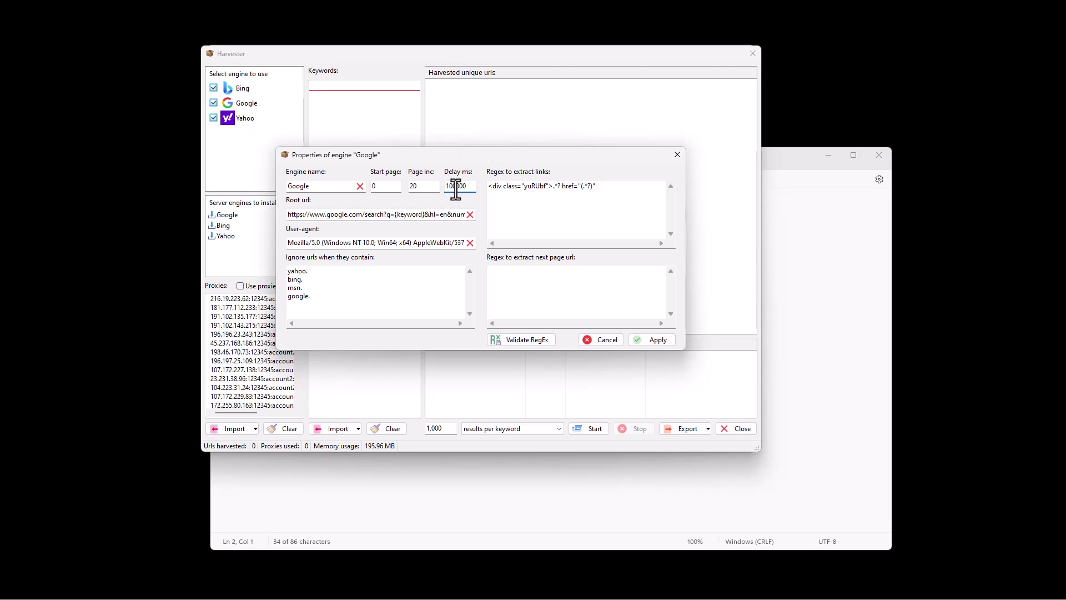
drag(456, 186, 428, 190)
click(664, 342)
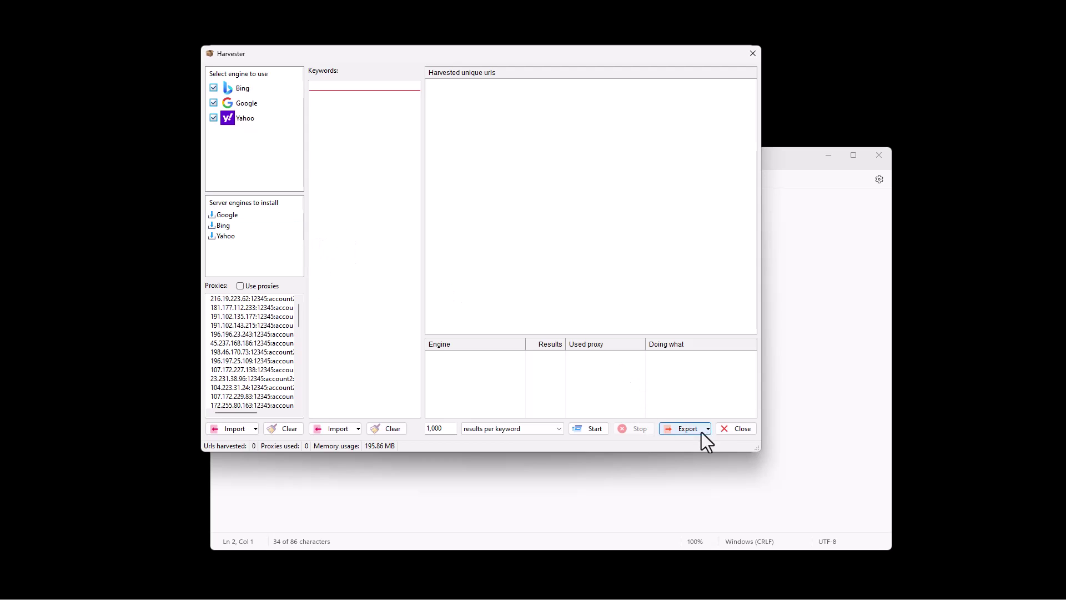
Close the Harvester, highlight the Google-scraping line in the notes, then bring ScrapeBox forward slightly lower
click(741, 429)
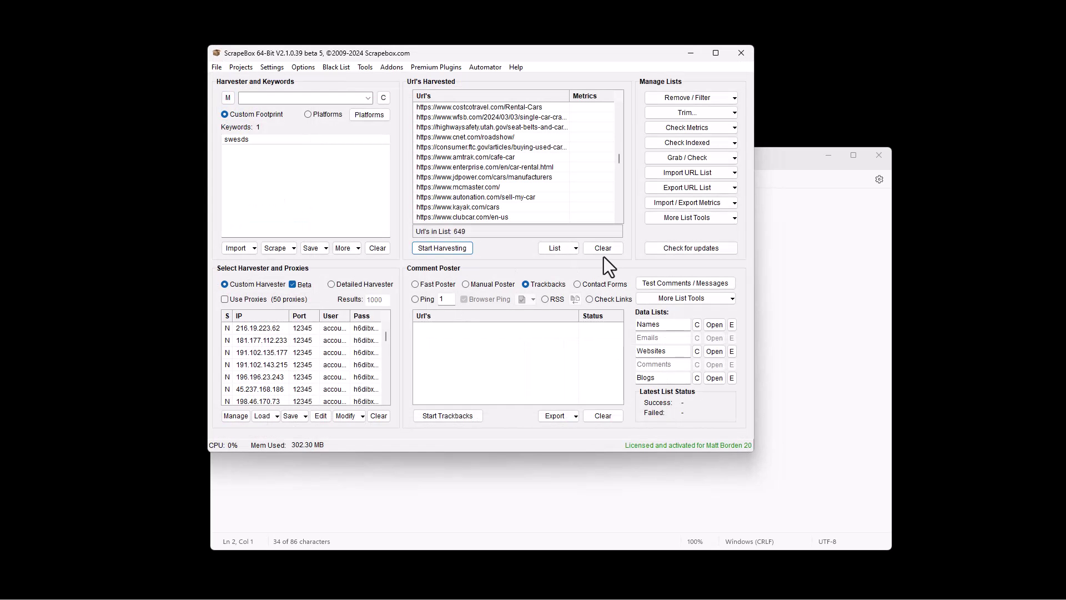
click(776, 256)
drag(221, 221, 573, 238)
click(576, 62)
drag(415, 52, 415, 69)
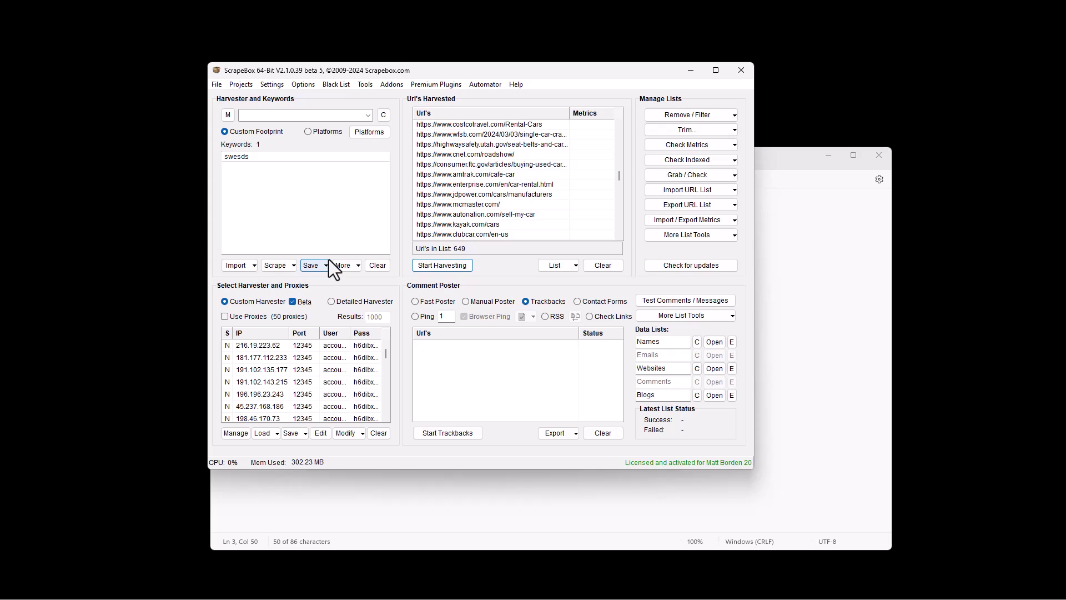
Run Check for updates, accept the updater, scroll through its version list, and close it without updating
click(688, 266)
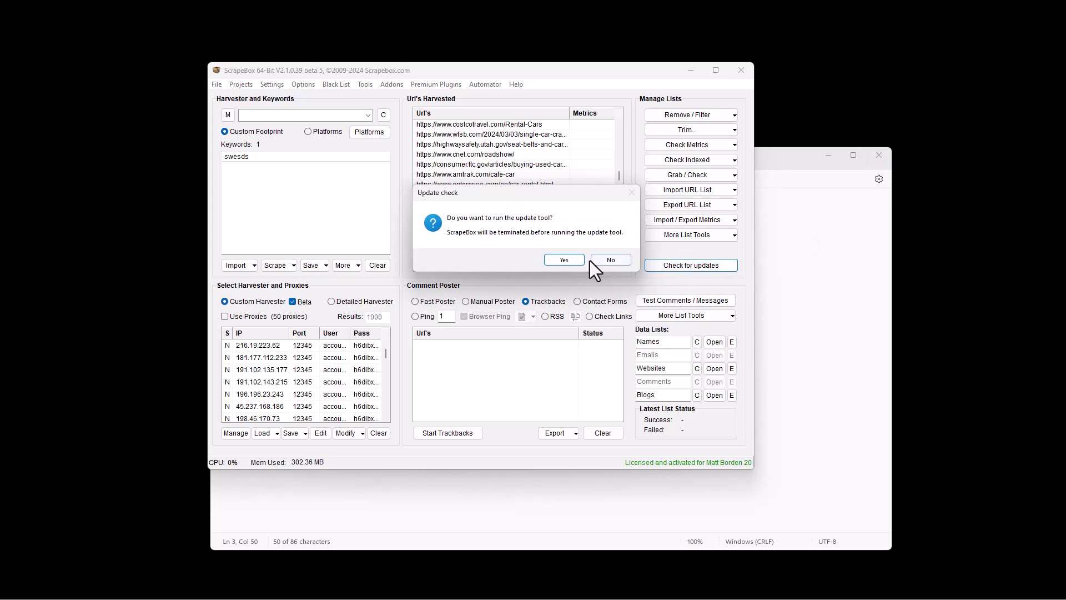
click(564, 260)
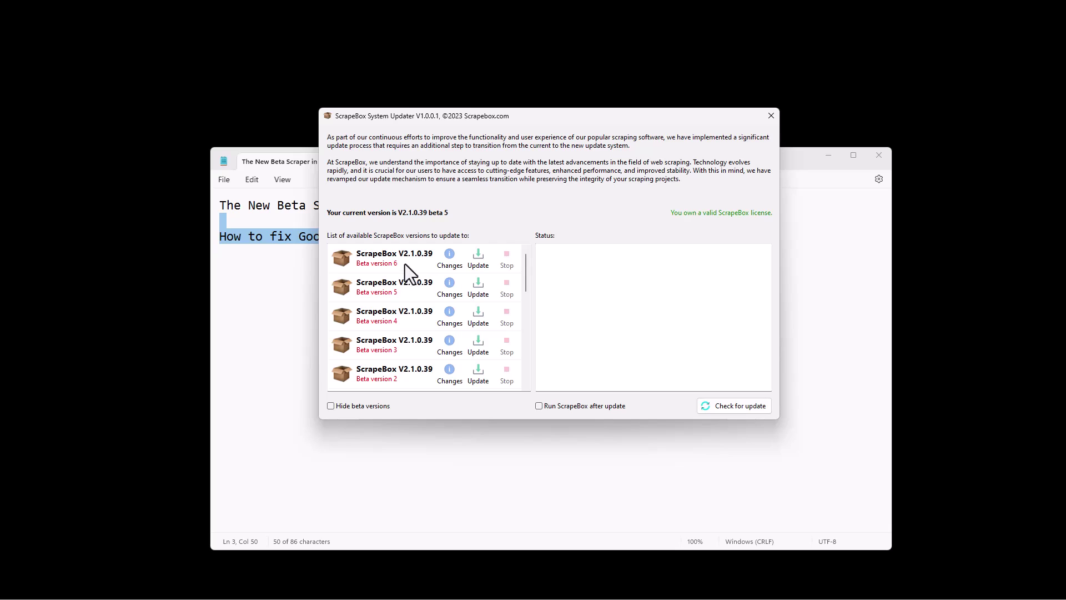
scroll(408, 293, down, 5)
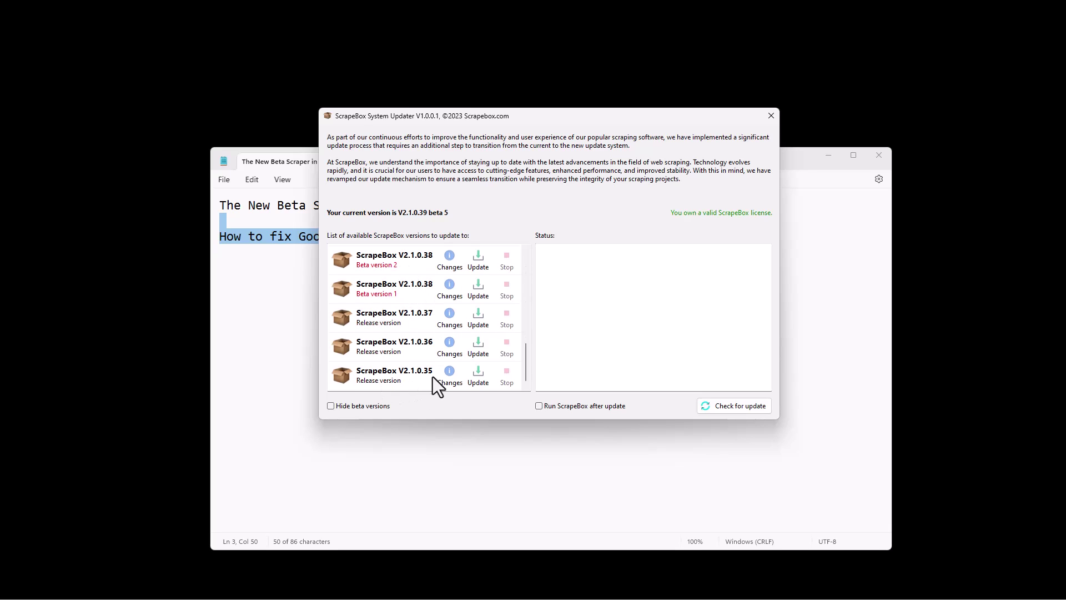
scroll(422, 375, up, 5)
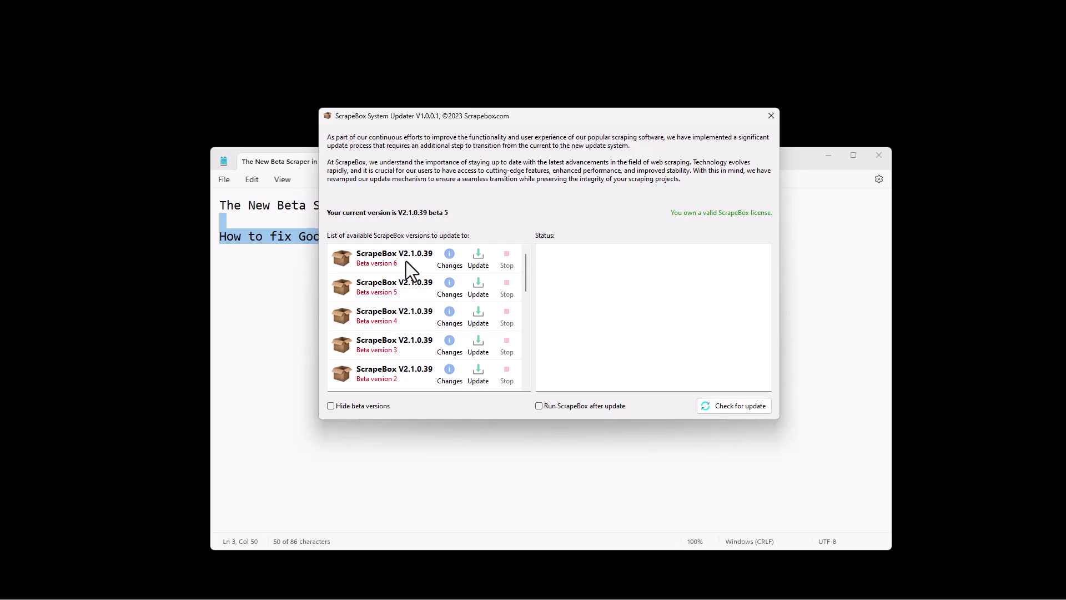
scroll(411, 282, down, 5)
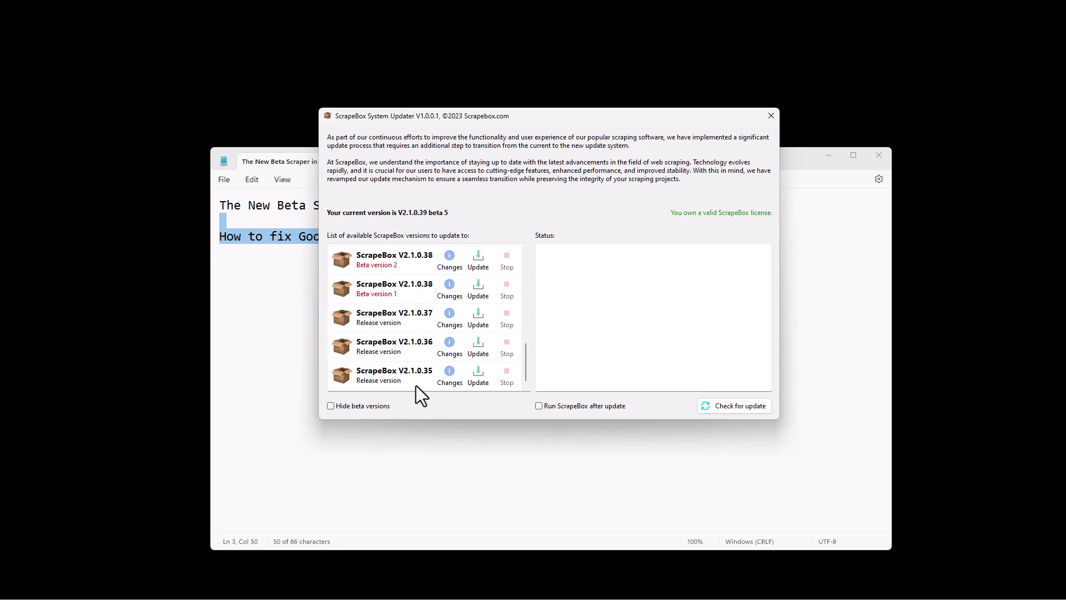
scroll(439, 305, up, 5)
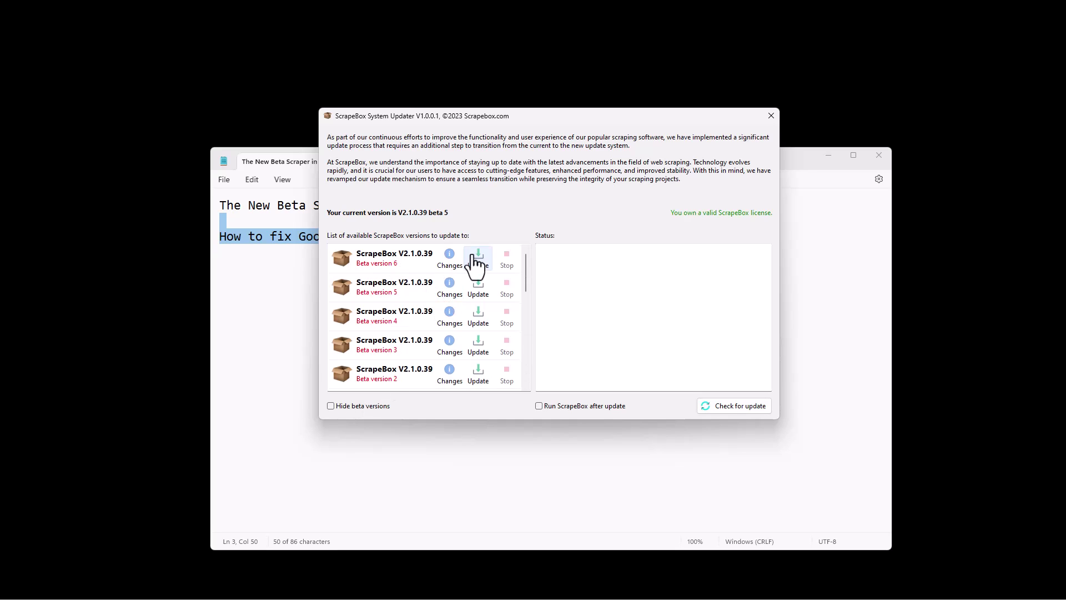
click(770, 117)
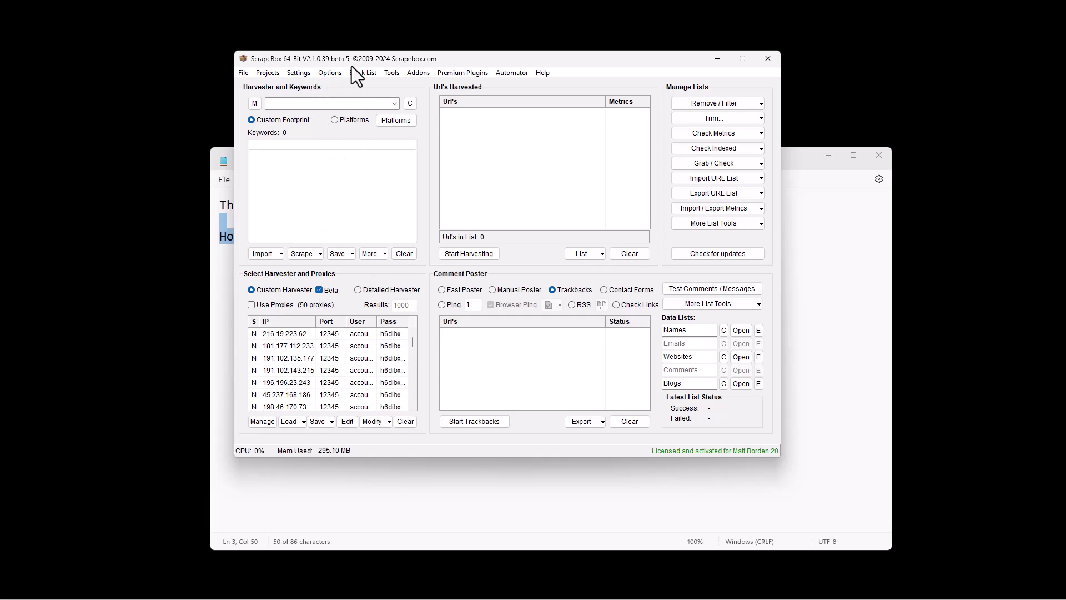
Import the default harvester engines from the server in Harvester Engines Configuration and dismiss the report
click(307, 74)
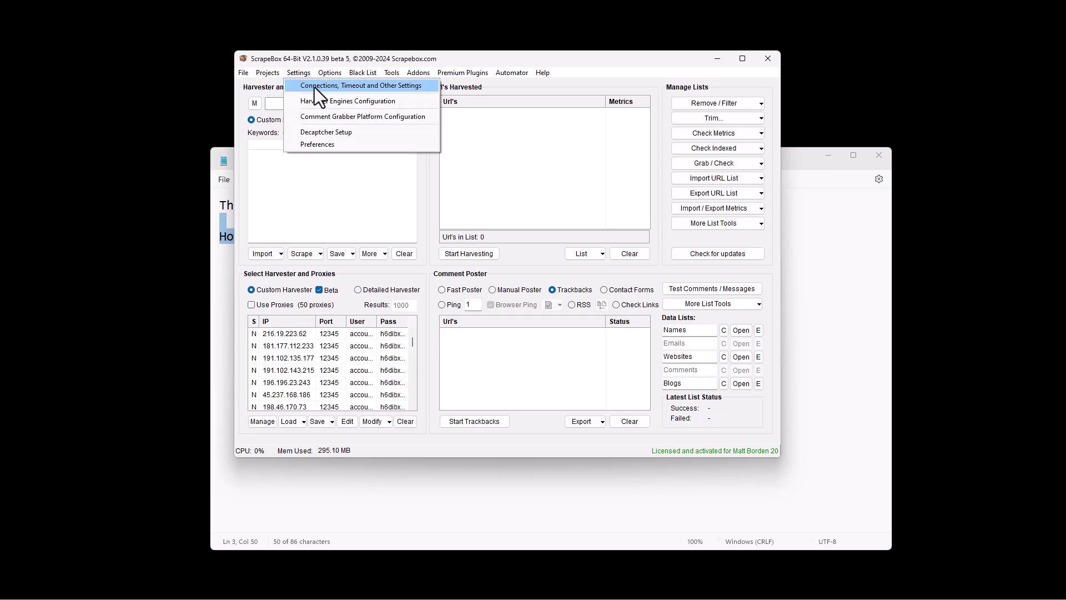
click(318, 101)
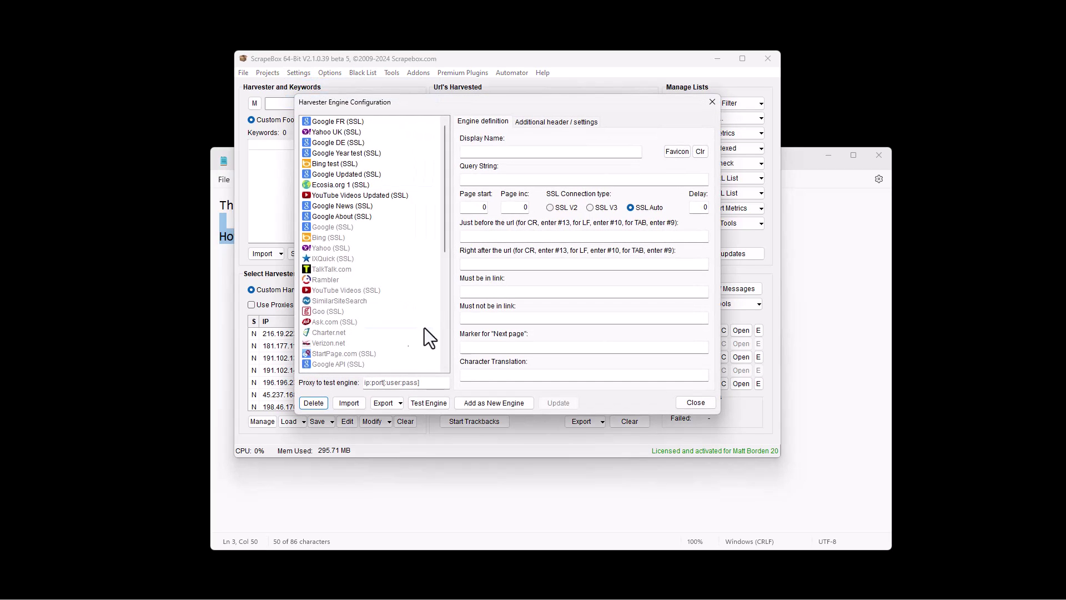
click(356, 403)
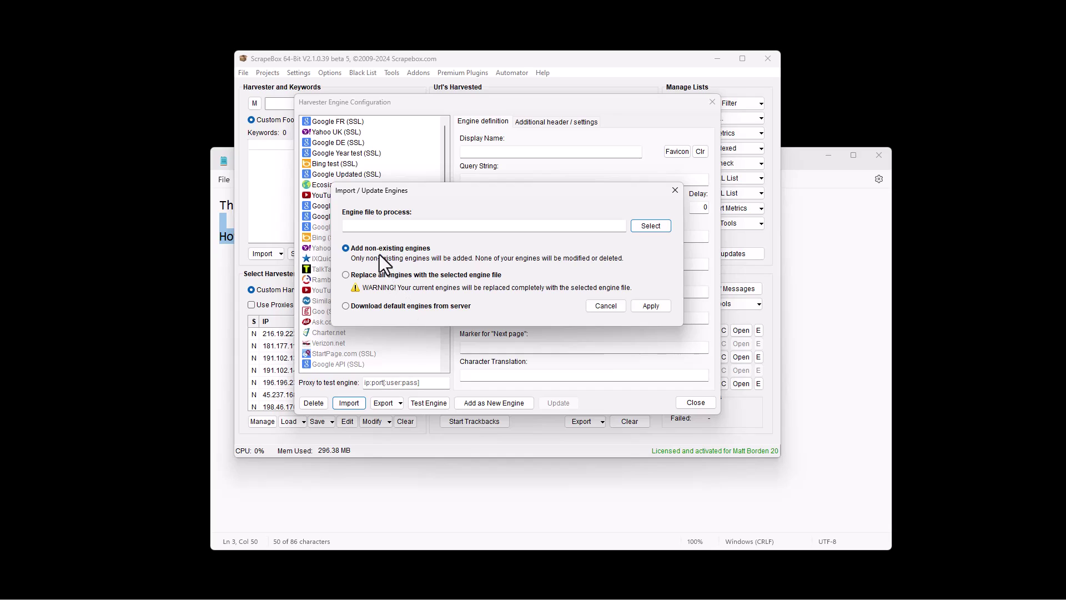
click(388, 307)
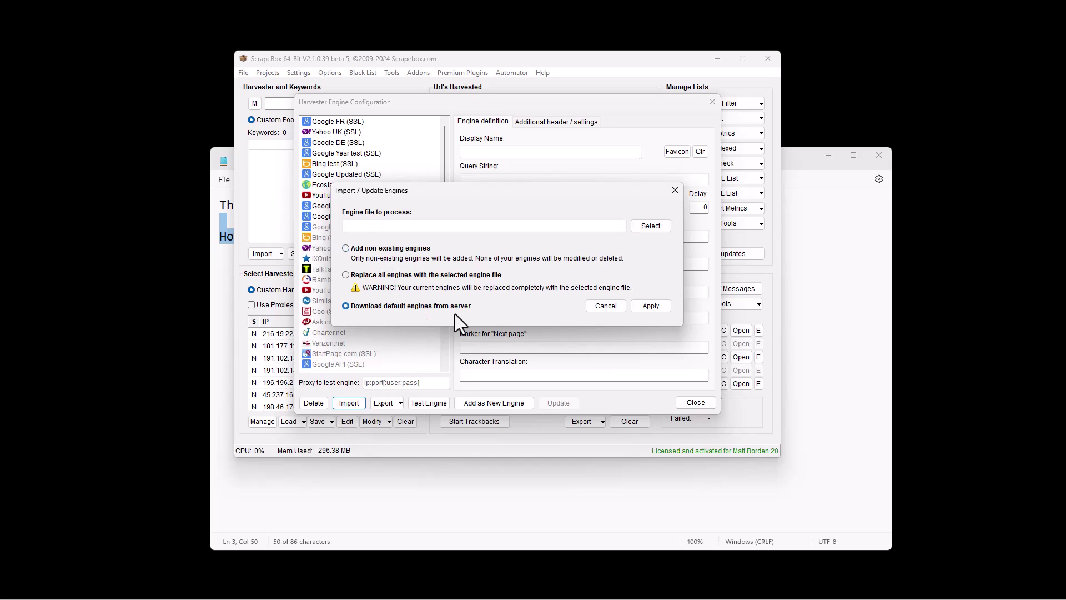
click(658, 311)
click(650, 306)
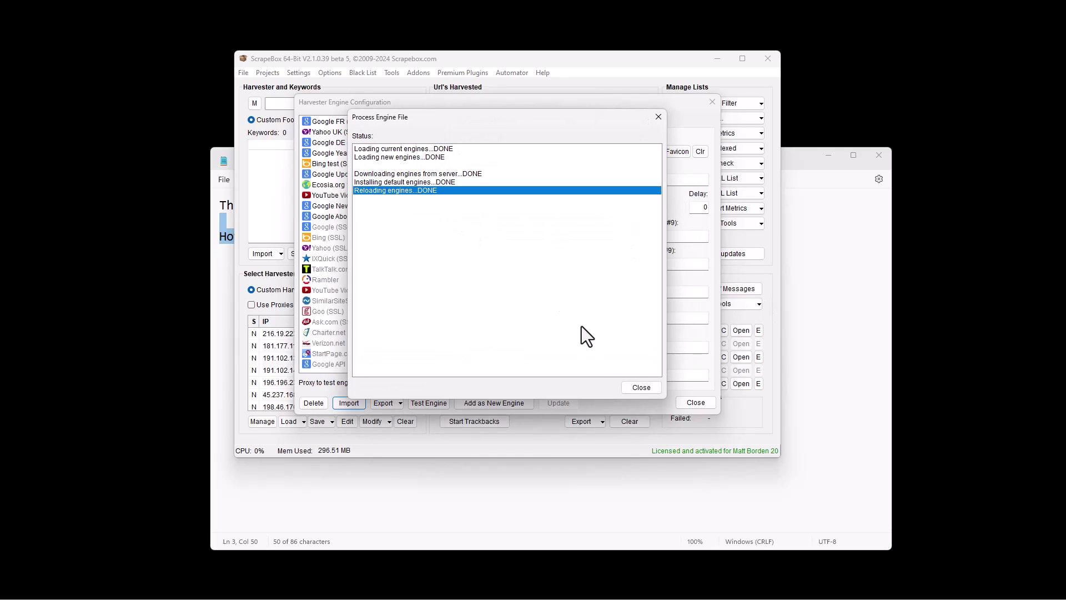
click(641, 388)
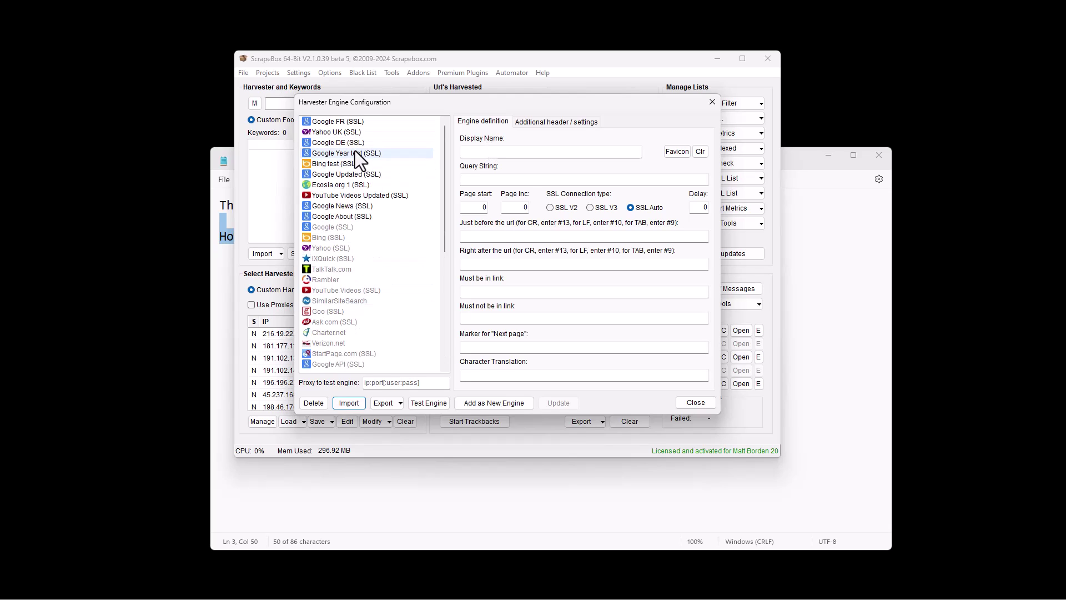
Close the engine configuration, switch off the Beta harvester, and enter the keyword car
click(696, 403)
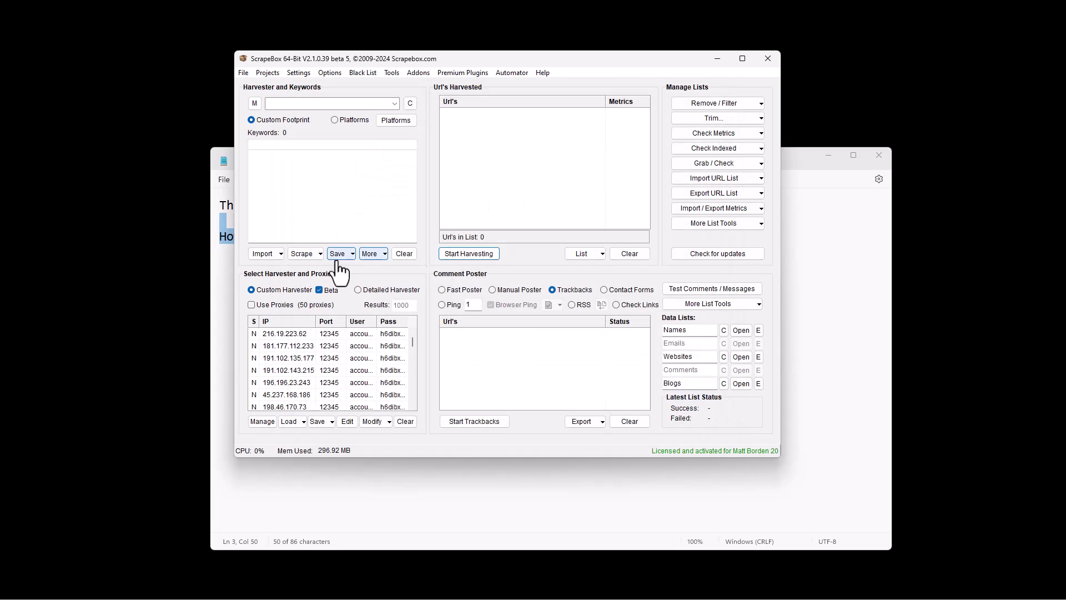
click(319, 290)
click(362, 210)
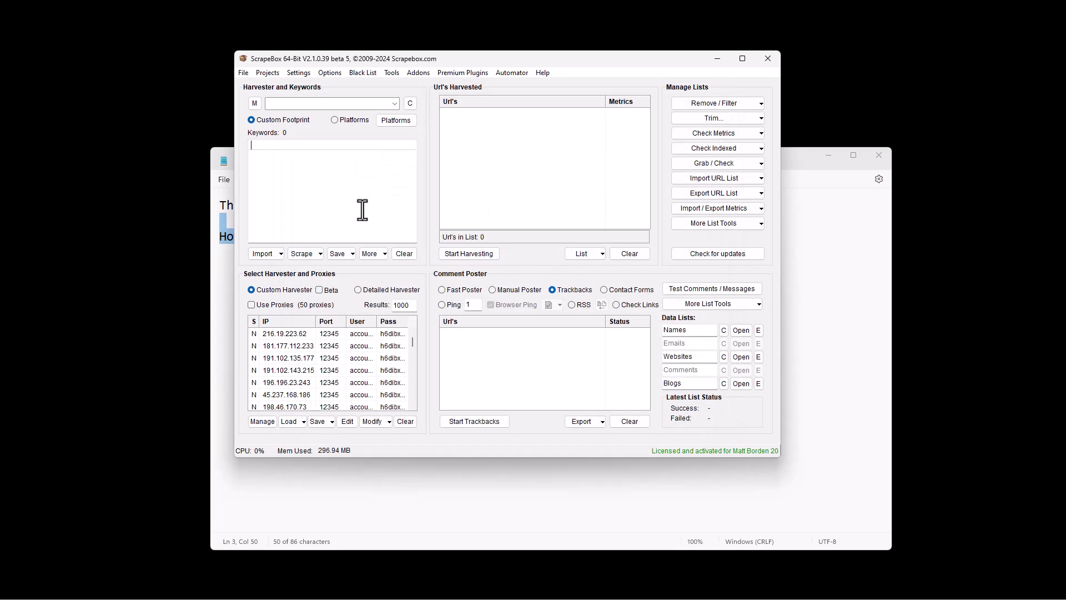
text(catr)
Harvest 'car' with Google added alongside Bing, then close the keyword stats and the Harvester
click(486, 256)
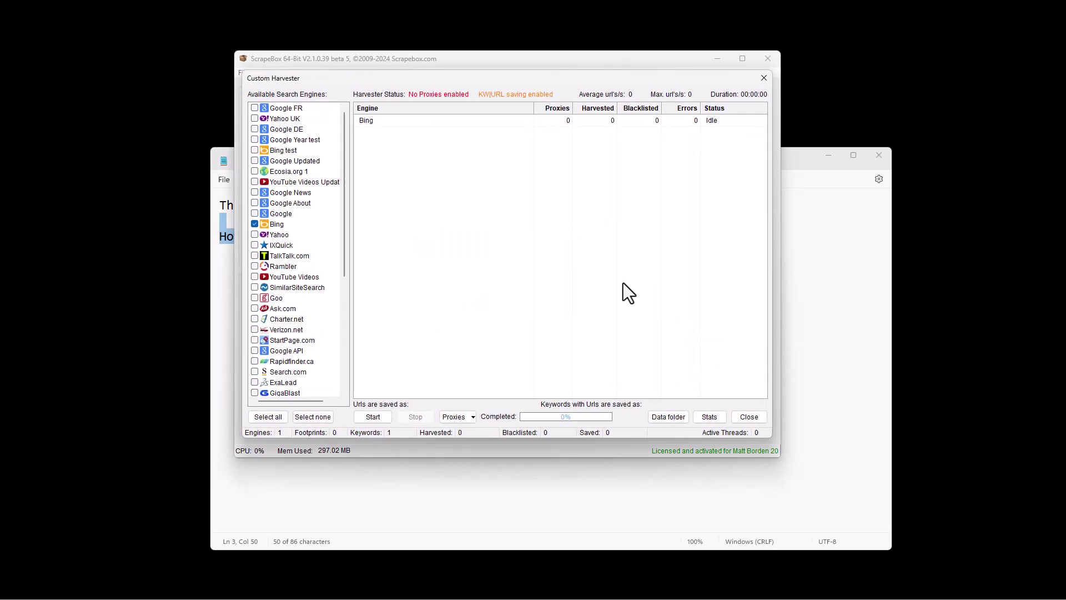
click(253, 214)
click(373, 414)
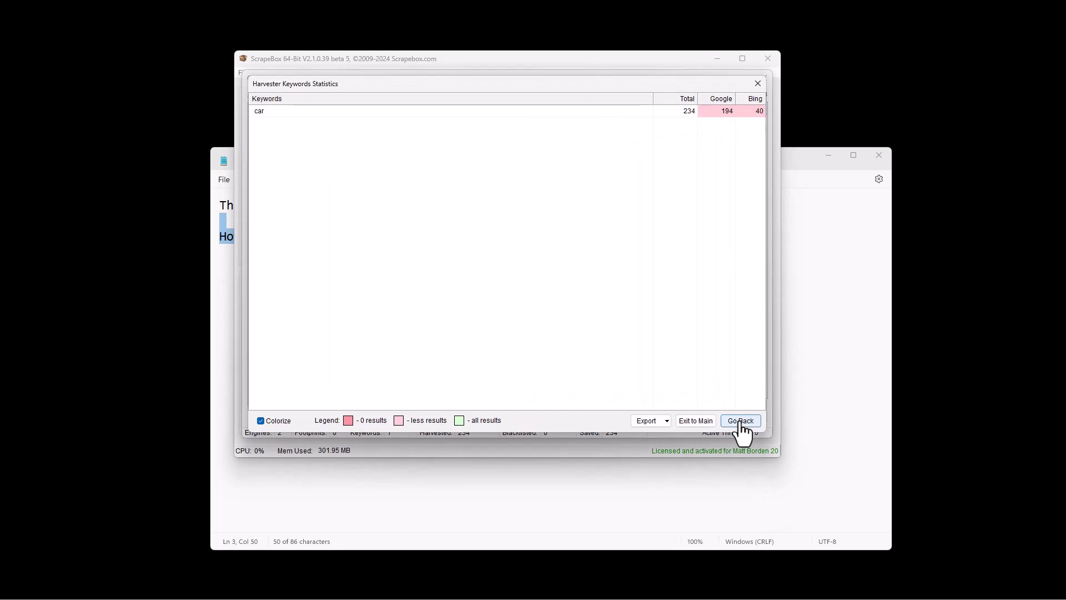
click(741, 422)
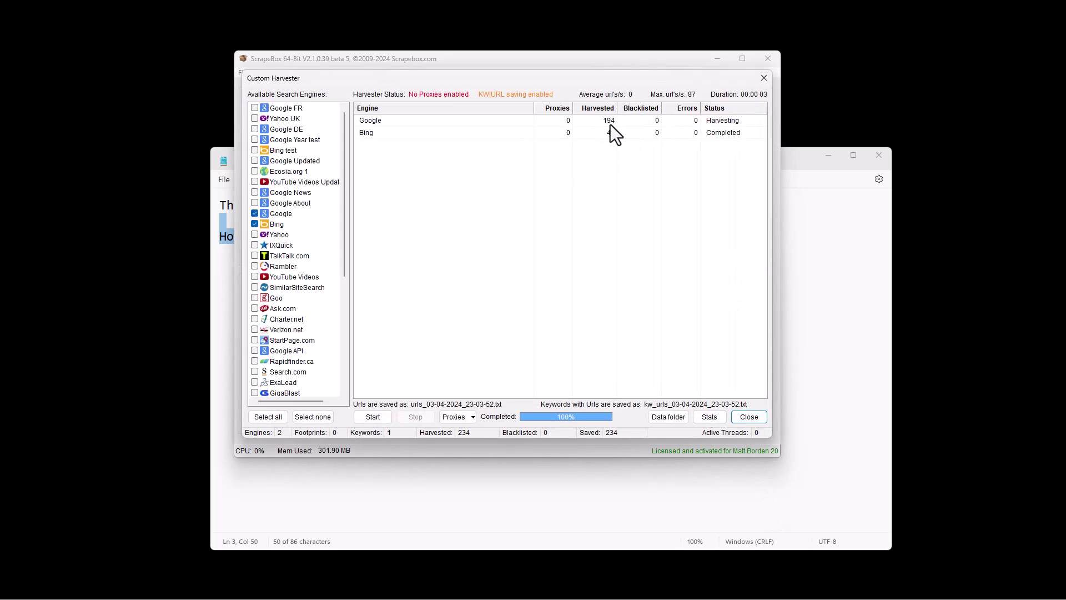
click(750, 420)
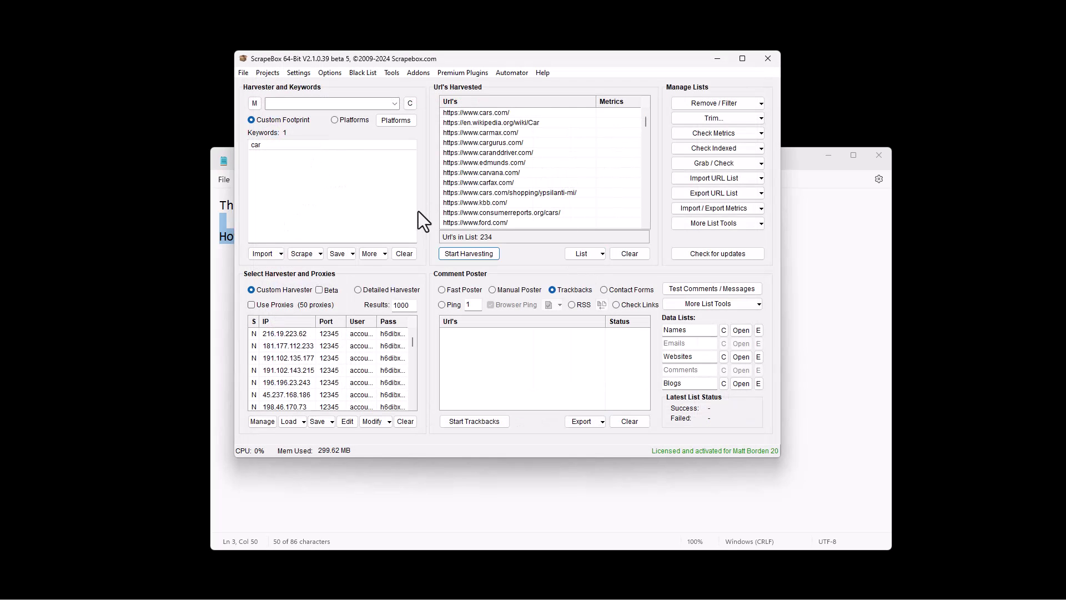
Turn the Beta harvester back on, then open and cancel the engine Import dialog and close the configuration
click(320, 290)
click(320, 290)
click(300, 73)
click(322, 100)
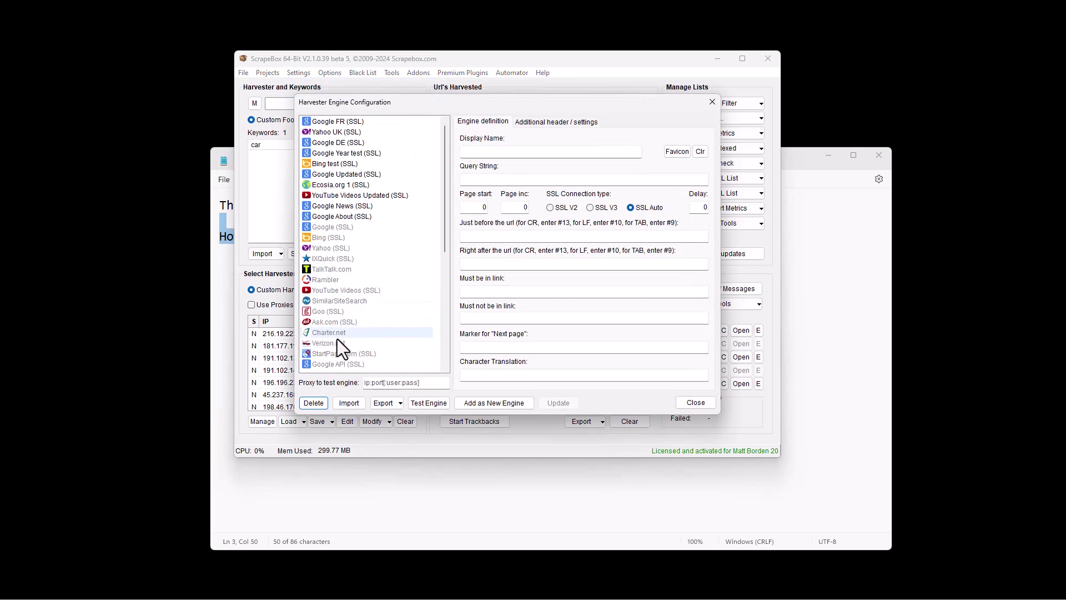
click(349, 403)
click(610, 305)
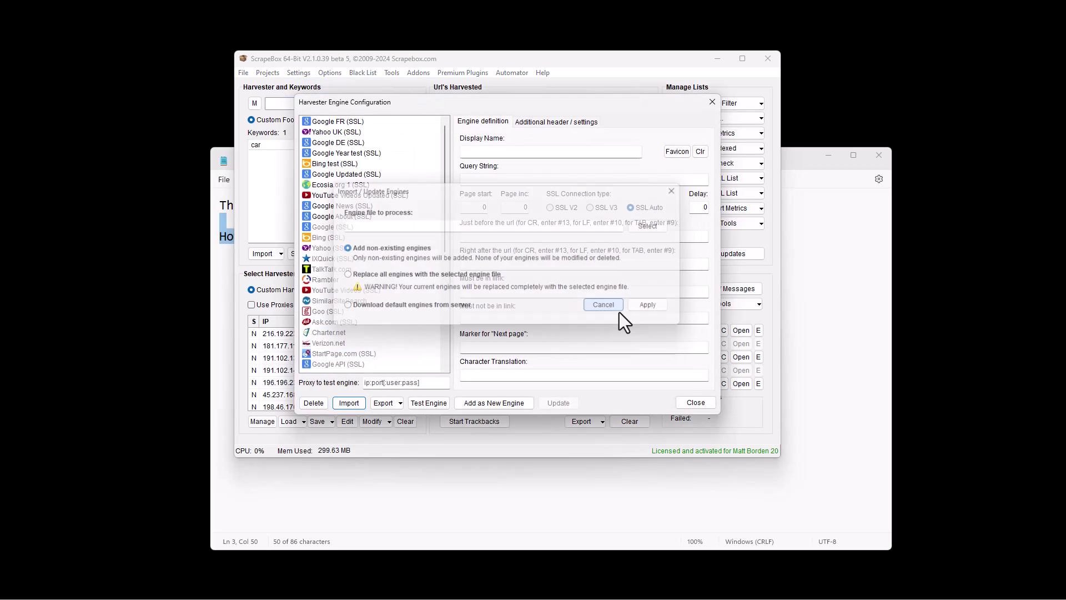
click(694, 403)
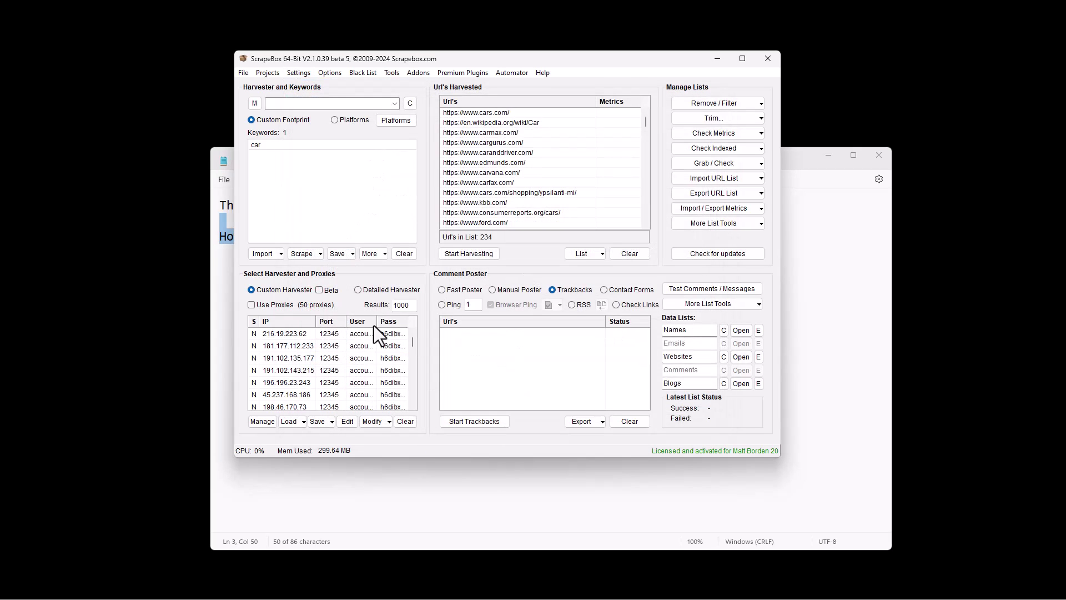
Open the Beta Harvester and delete its Google engine
click(489, 254)
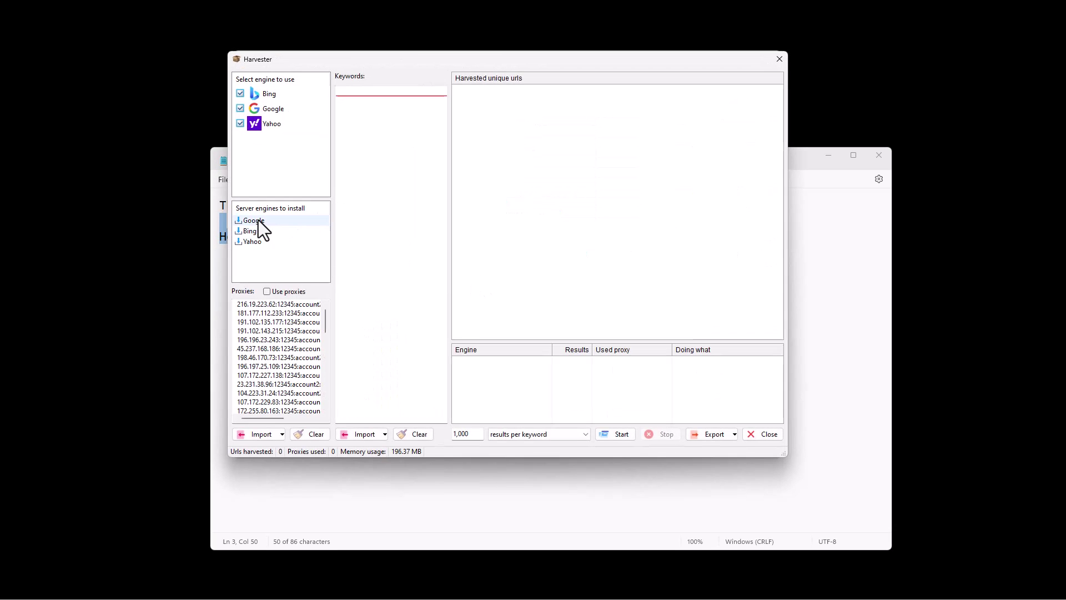
right_click(270, 115)
click(311, 137)
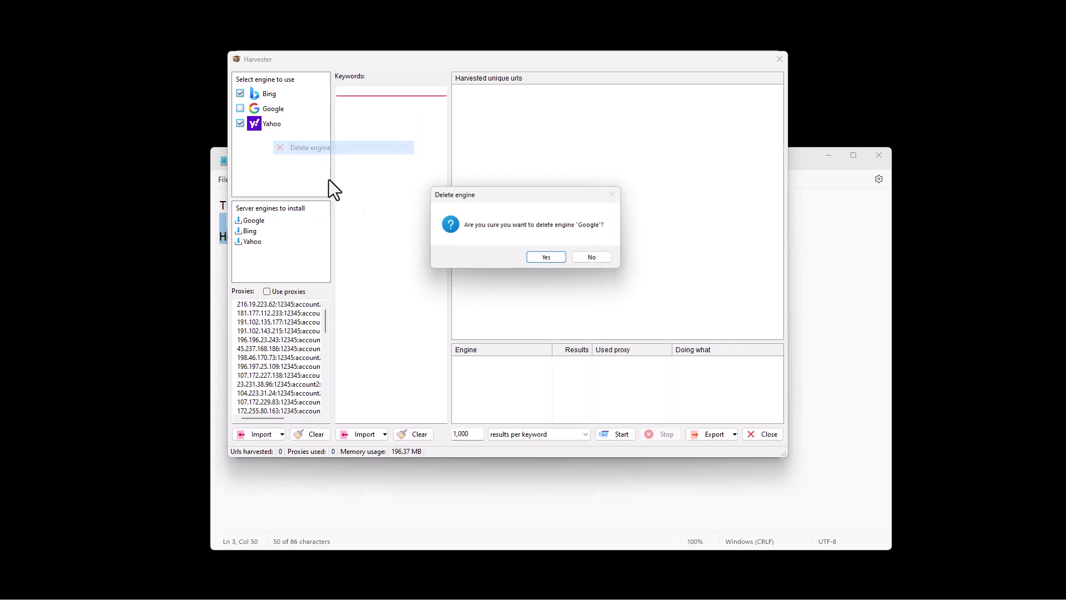
click(549, 260)
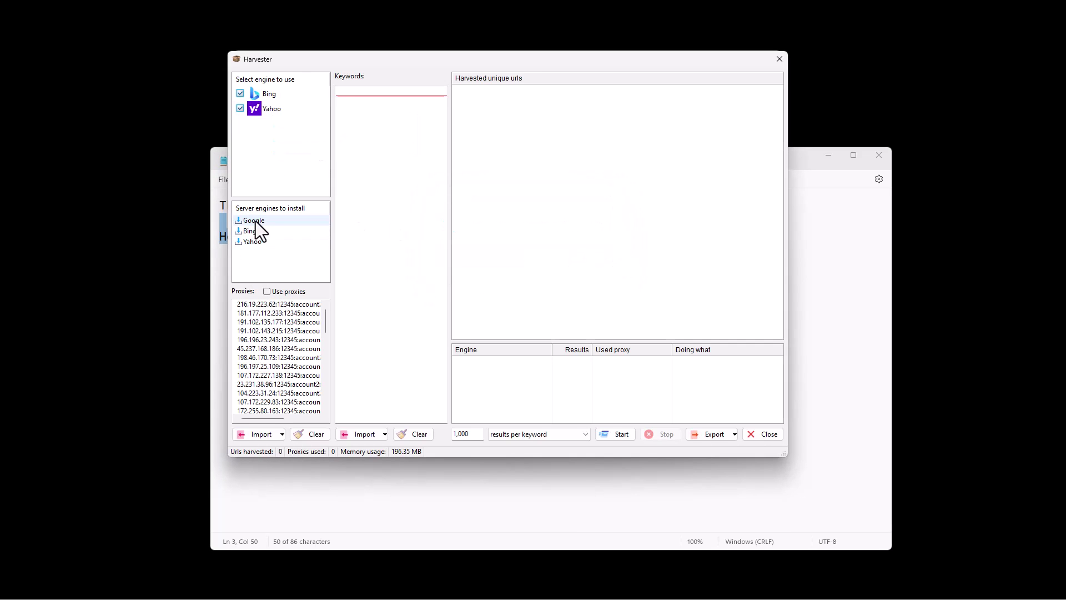
Install Google from the server engines list and tick it for harvesting
right_click(260, 219)
click(282, 225)
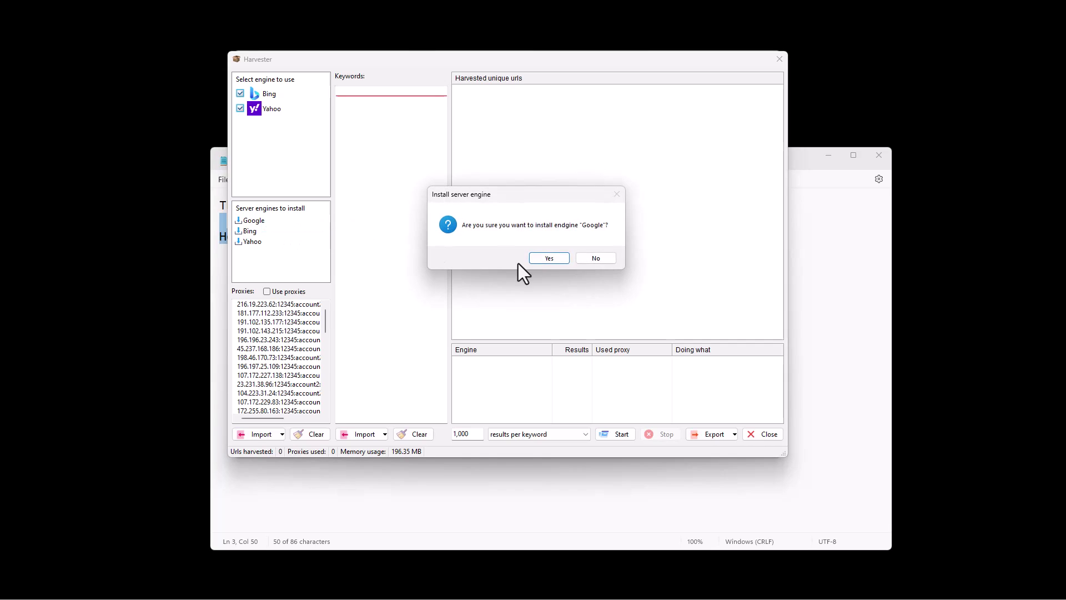
click(557, 258)
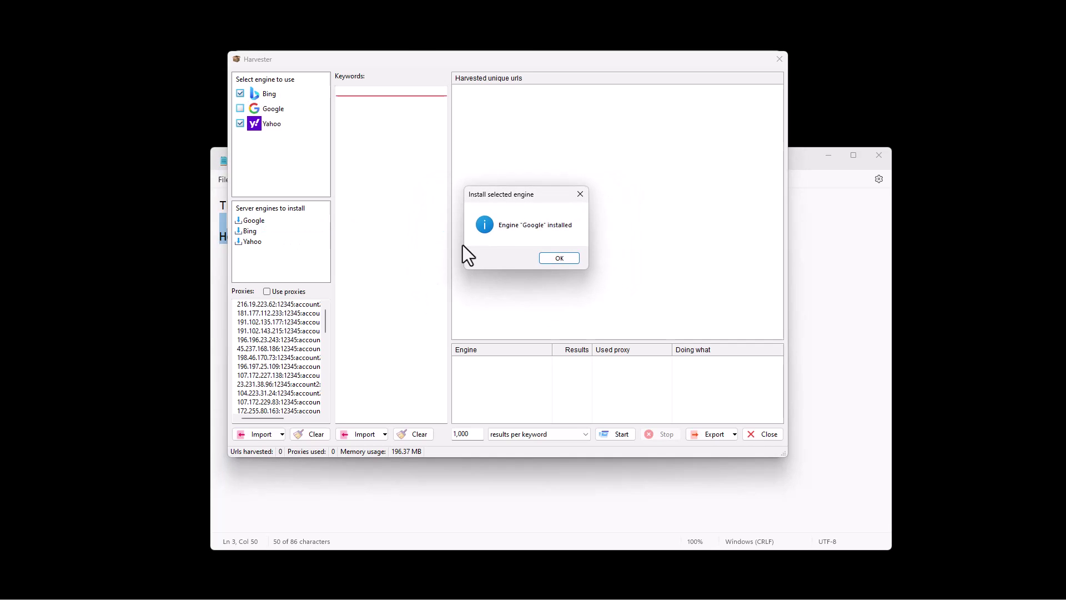
click(568, 258)
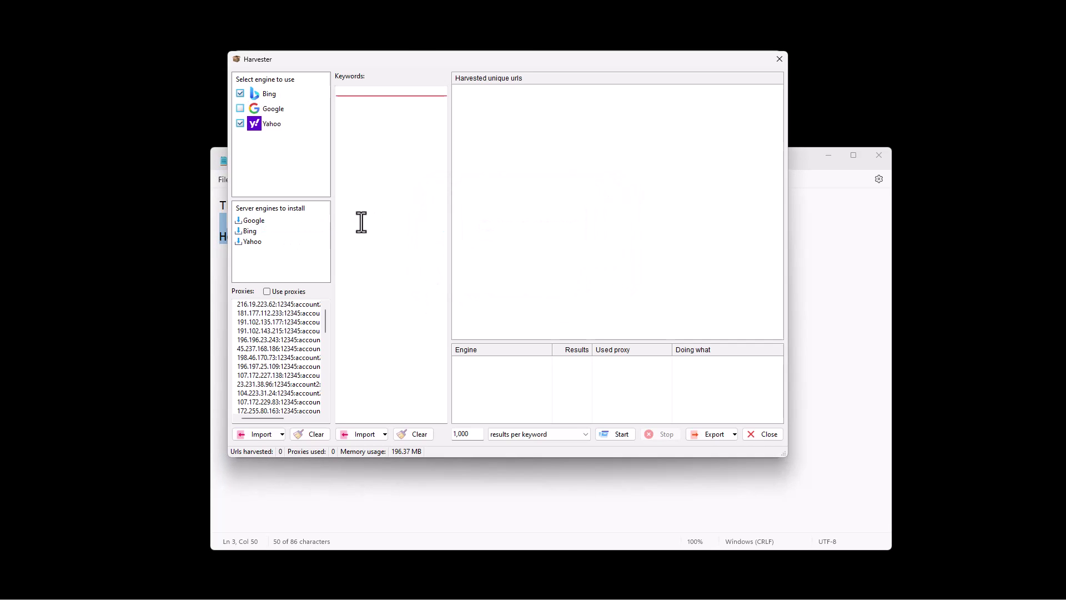
click(239, 108)
Retry installing the server Google engine and dismiss the resulting failure message
right_click(260, 224)
click(294, 232)
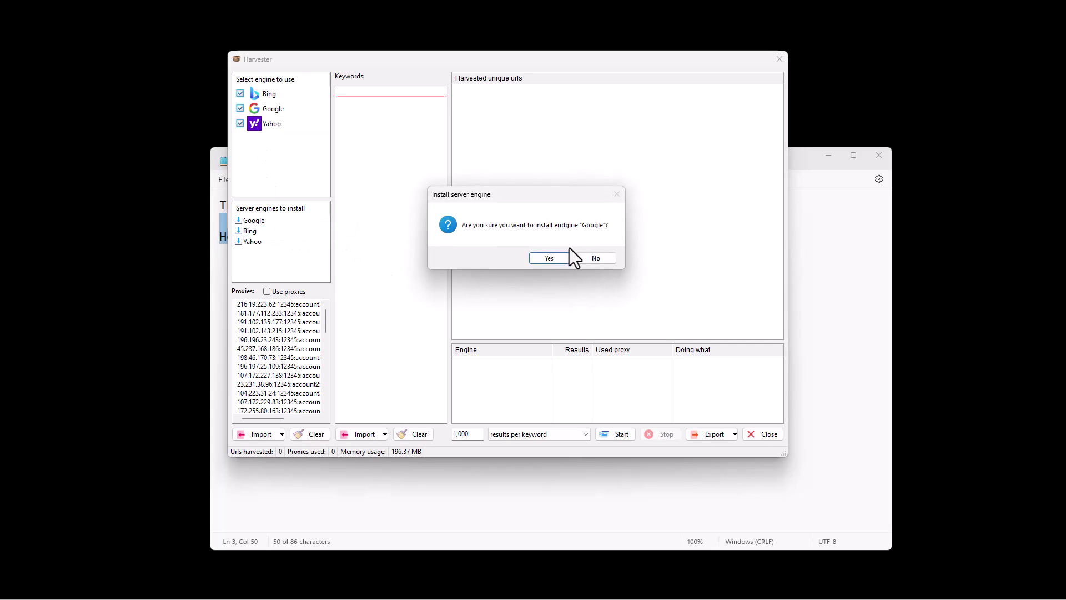
click(545, 256)
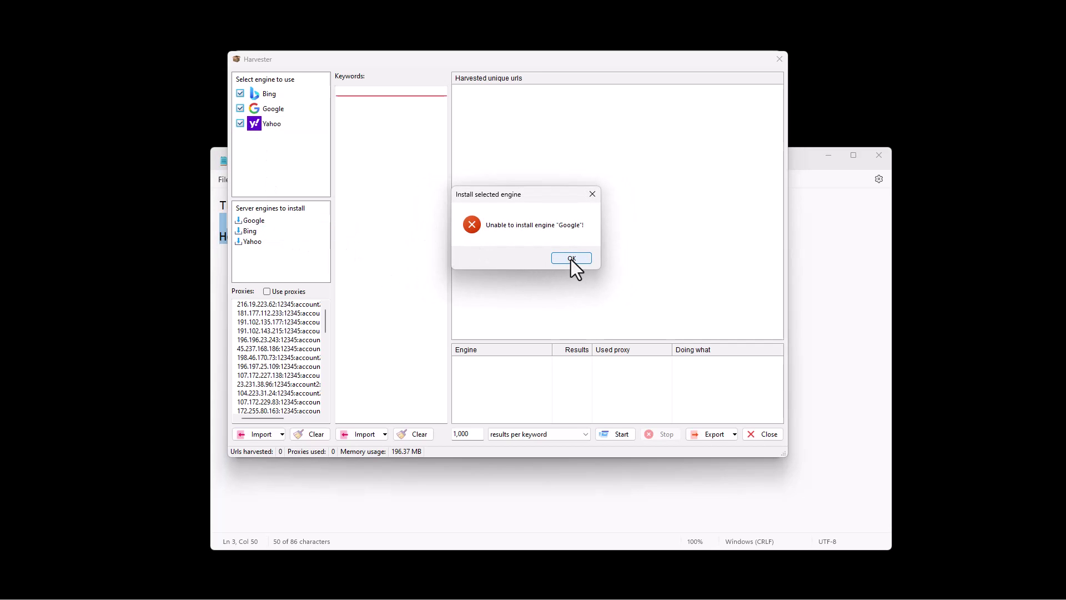
click(572, 258)
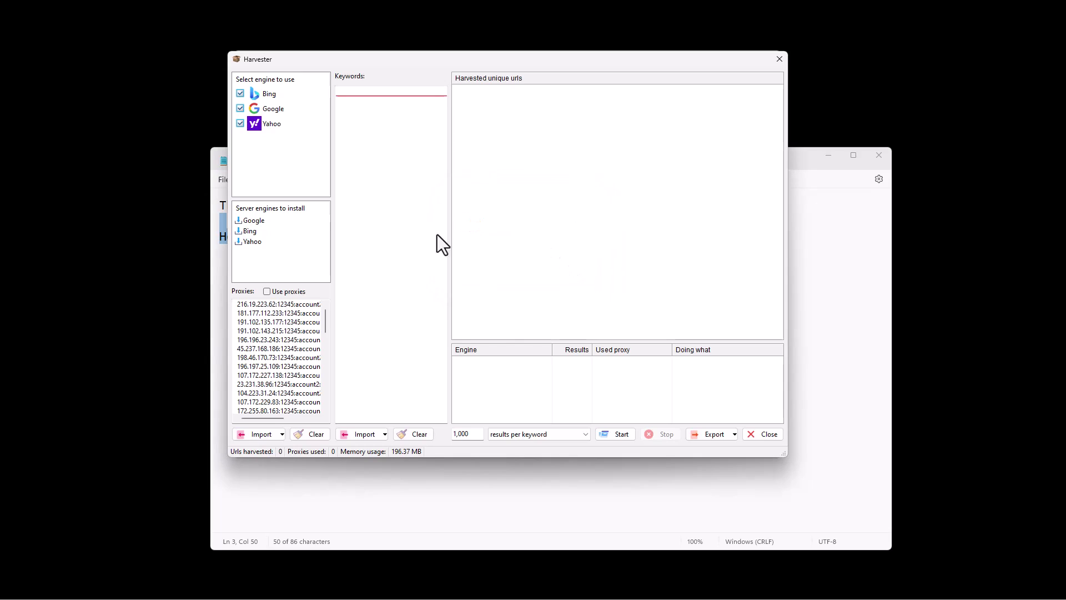
Delete and reinstall Google from the server again, tick it, and close the Beta Harvester
click(284, 108)
right_click(291, 108)
click(317, 147)
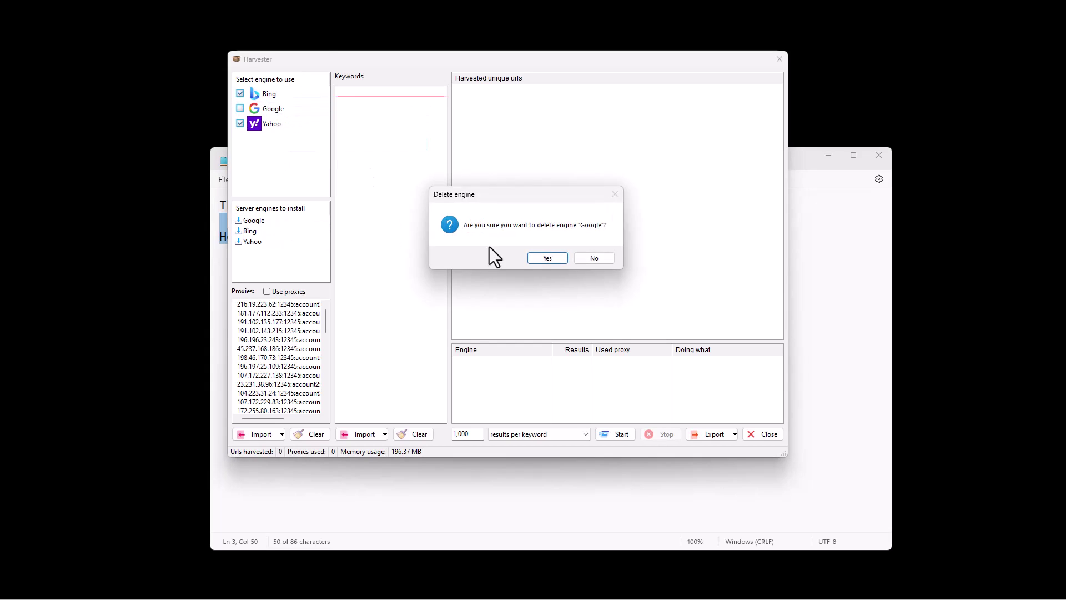
key(Return)
right_click(276, 223)
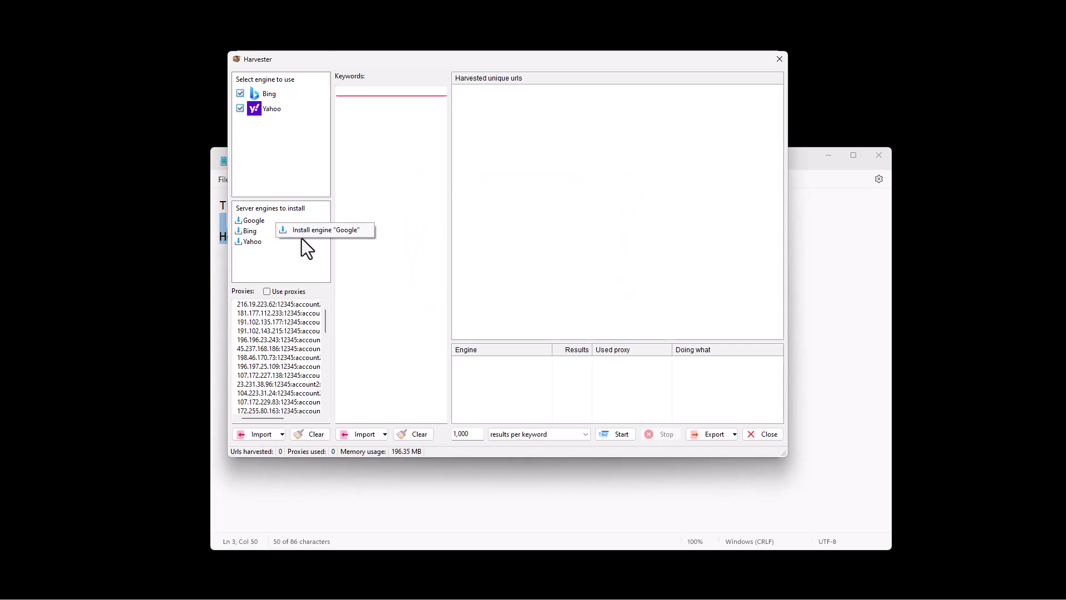
click(302, 236)
click(549, 258)
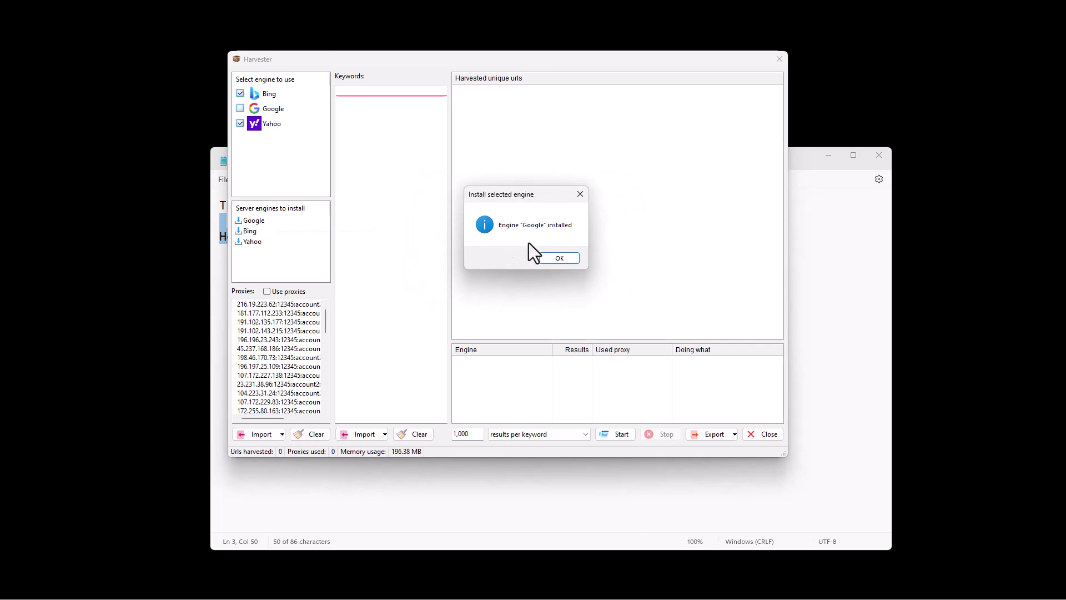
click(551, 257)
click(240, 109)
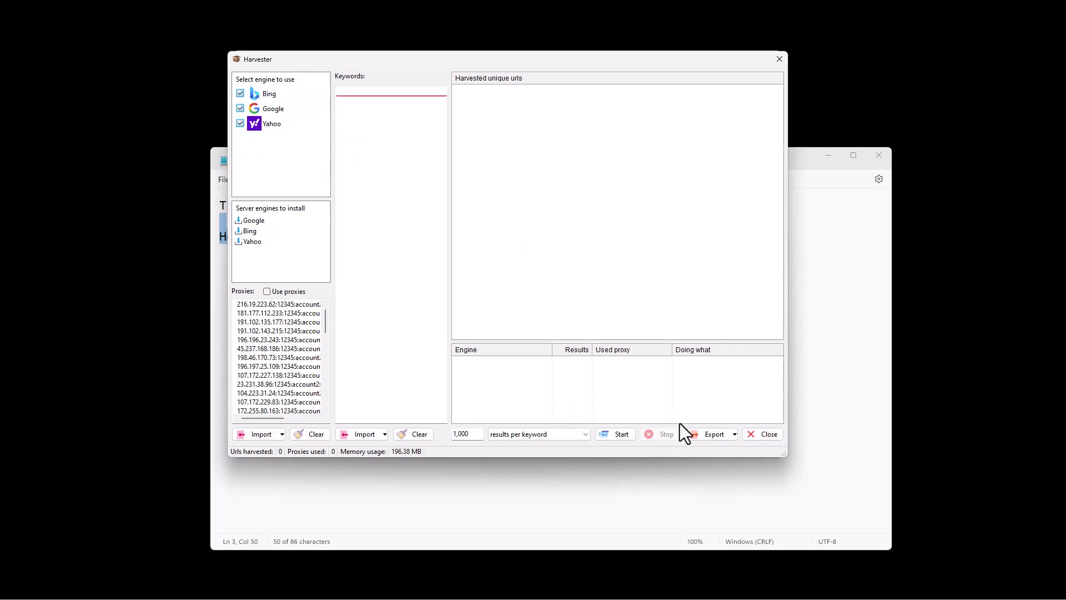
click(772, 435)
Apply 'Download default engines from server' in Import / Update Engines, then close the engine configuration
click(300, 73)
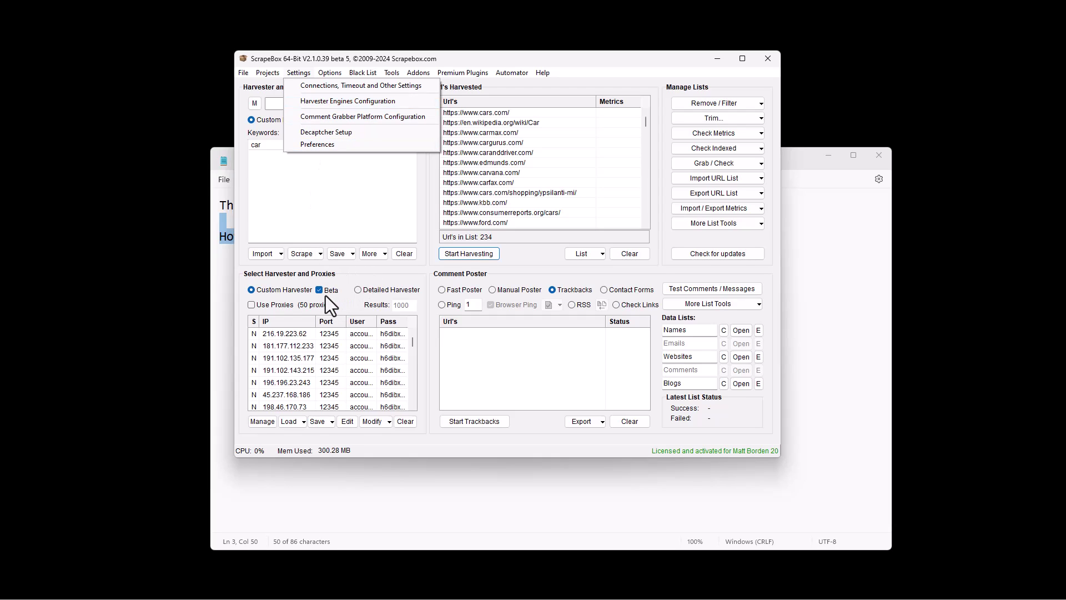
click(318, 101)
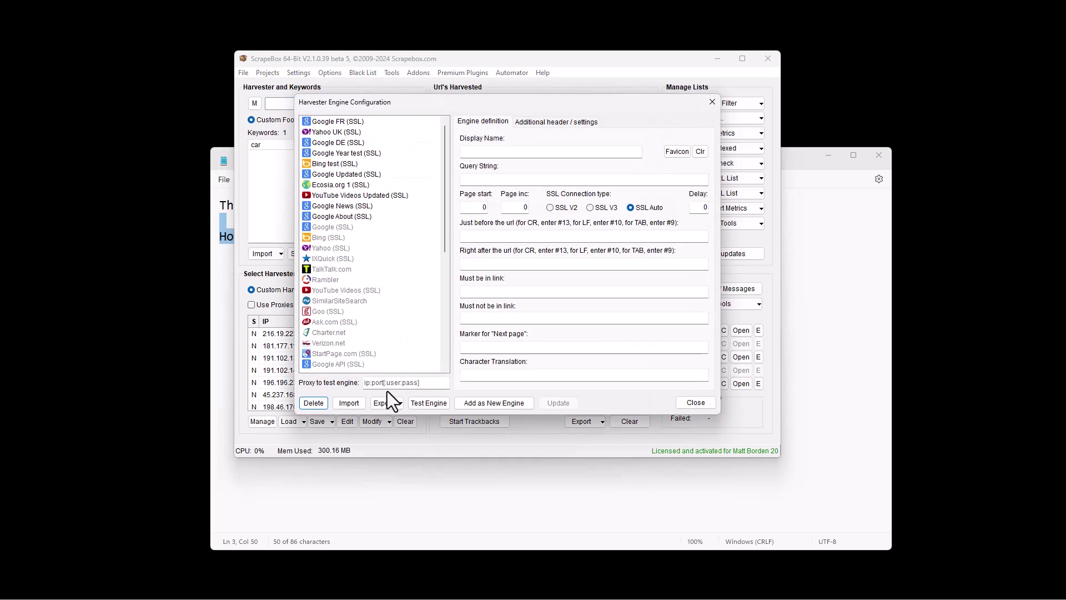
click(349, 402)
click(448, 303)
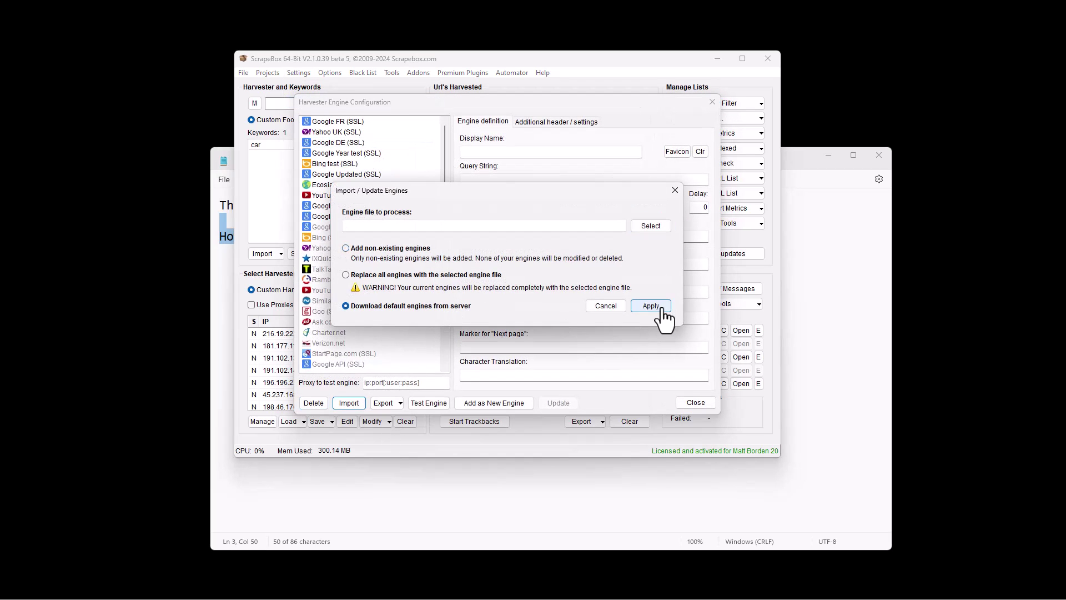
click(643, 303)
click(638, 385)
click(696, 403)
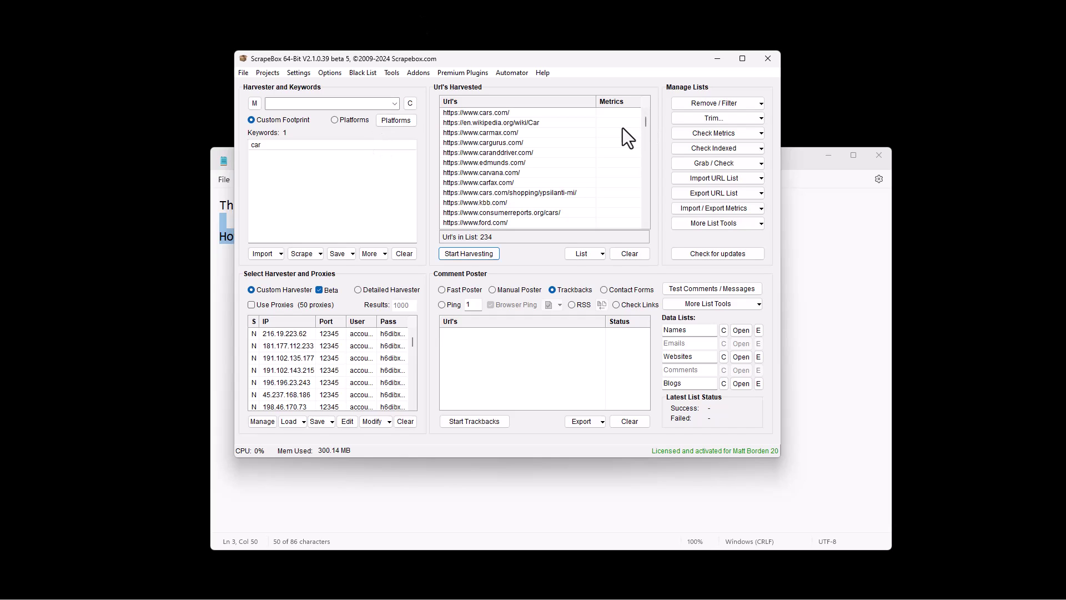
Bring Notepad forward, then ScrapeBox, and open the Settings menu and dismiss it without choosing anything
click(819, 231)
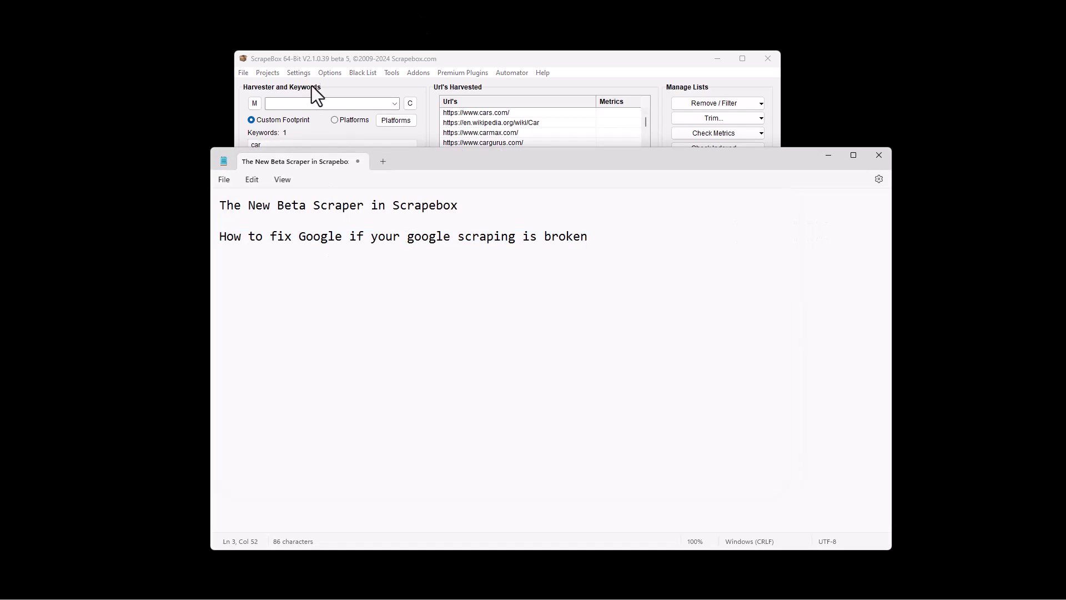
click(276, 64)
click(302, 72)
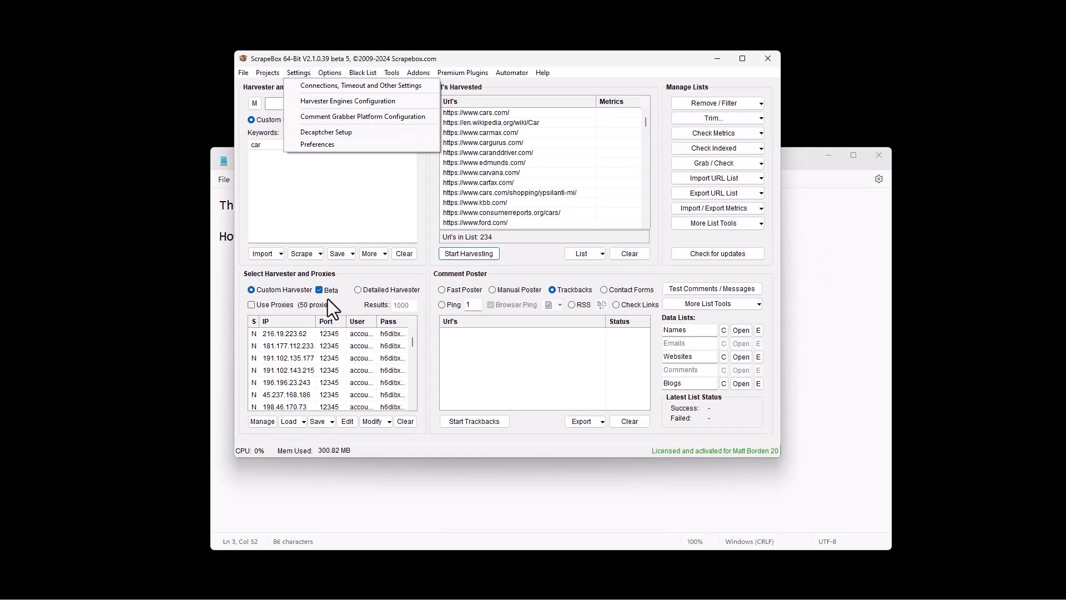
click(353, 282)
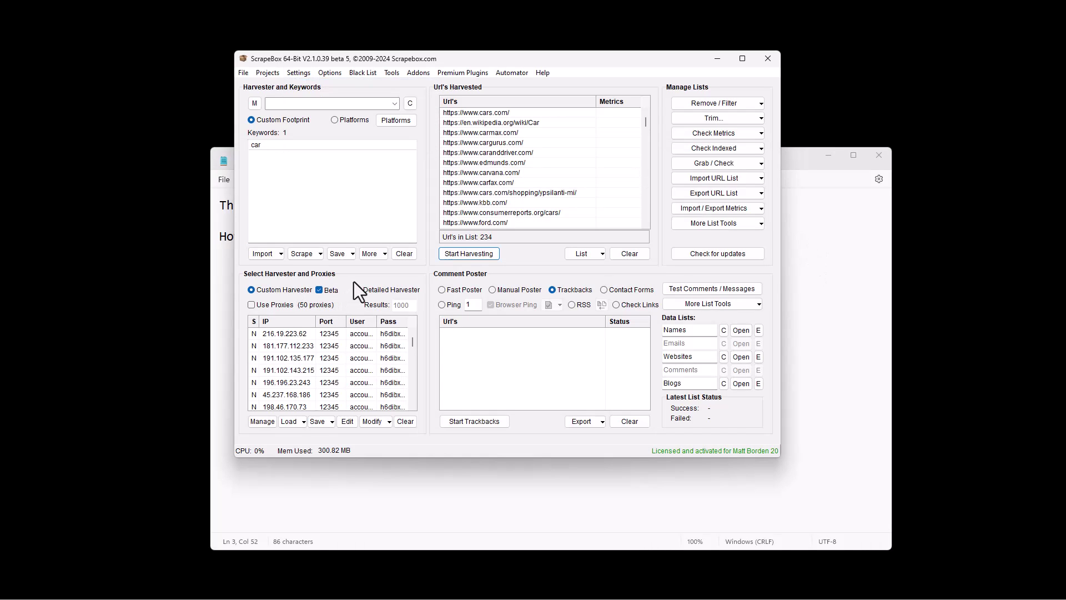